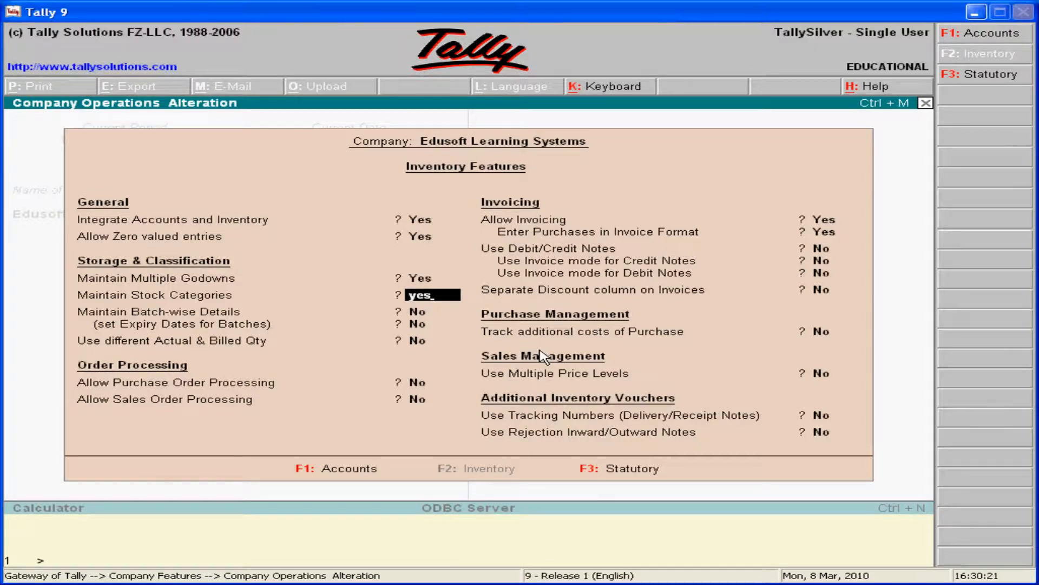
Enable Maintain Stock Categories, save the company's inventory features with the other options as they are, and return to the Gateway of Tally.
{"action": "key", "text": "Return"}
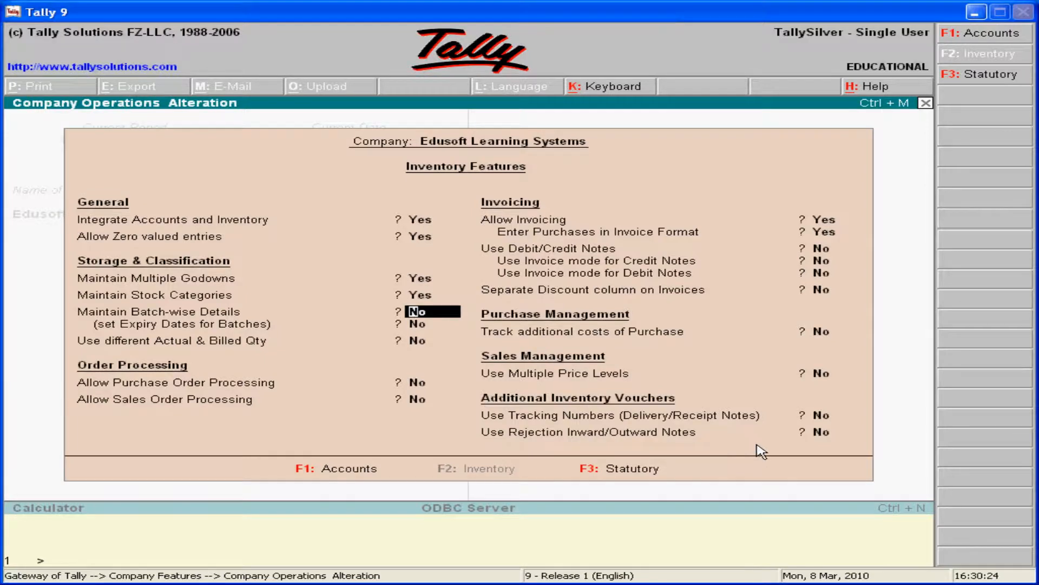
{"action": "key", "text": "Return"}
{"action": "key", "text": "Return"}
{"action": "key", "text": "Return"}
{"action": "key", "text": "Return"}
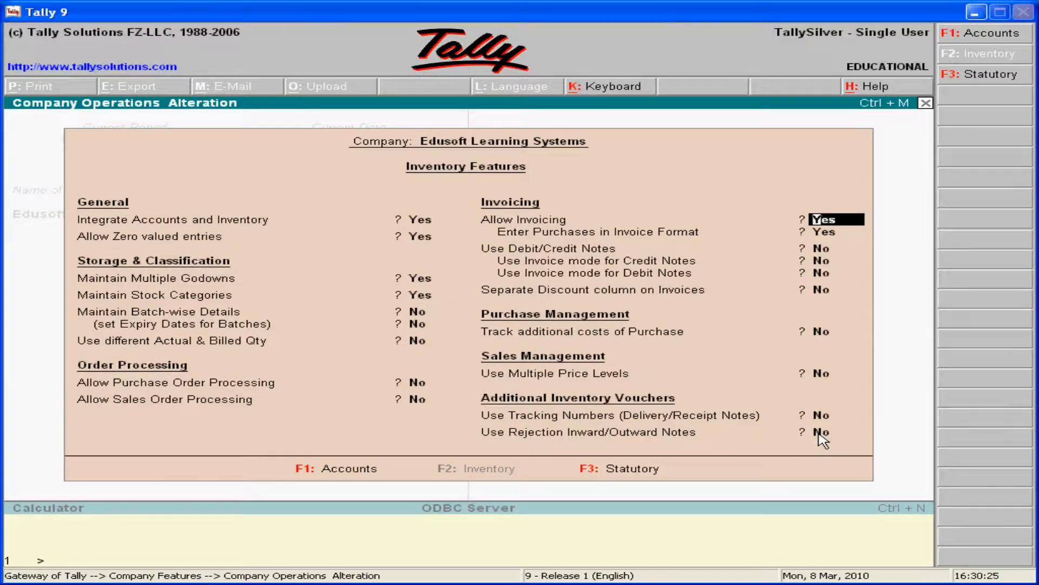
{"action": "key", "text": "Return"}
{"action": "key", "text": "Return"}
{"action": "key", "text": "Return"}
{"action": "key", "text": "Return"}
{"action": "key", "text": "Return"}
{"action": "key", "text": "Return"}
{"action": "key", "text": "Return"}
{"action": "key", "text": "Return"}
{"action": "key", "text": "Return"}
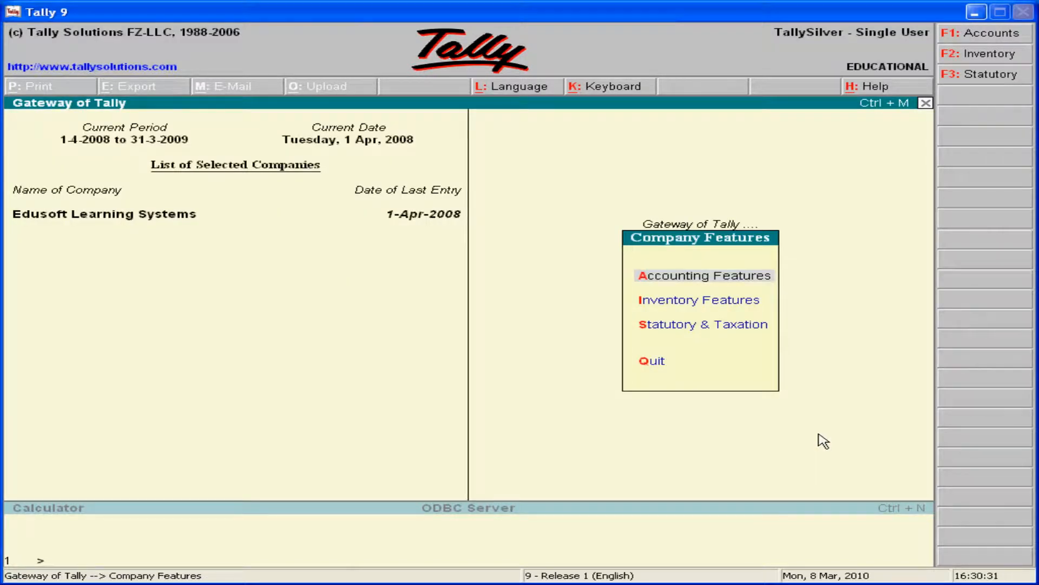
{"action": "key", "text": "Escape"}
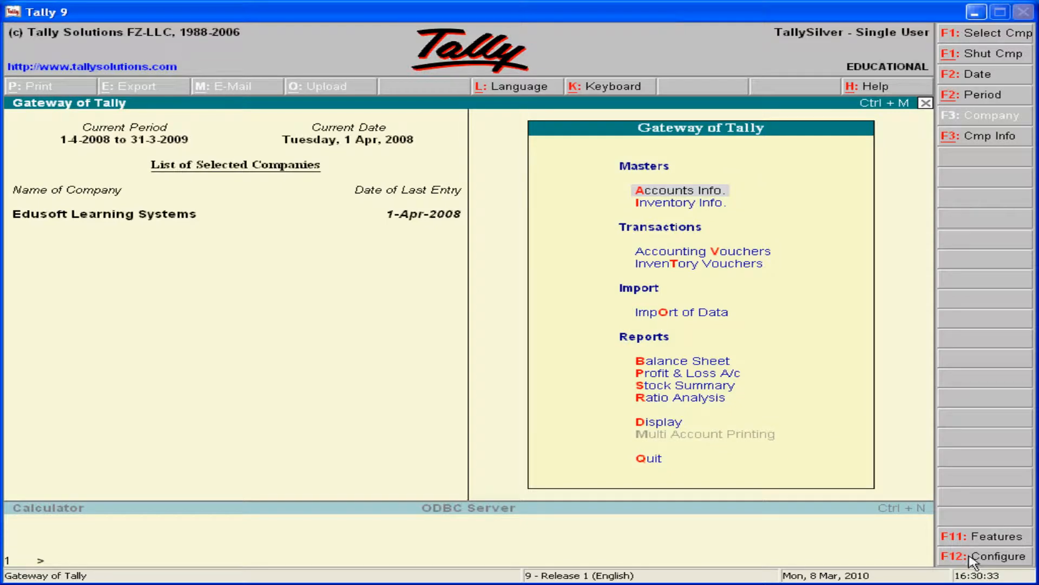
In the accounts and inventory master configuration, keep advanced entries for inventory masters and standard rates for stock items at Yes, and save.
{"action": "left_click", "coordinate": [991, 557]}
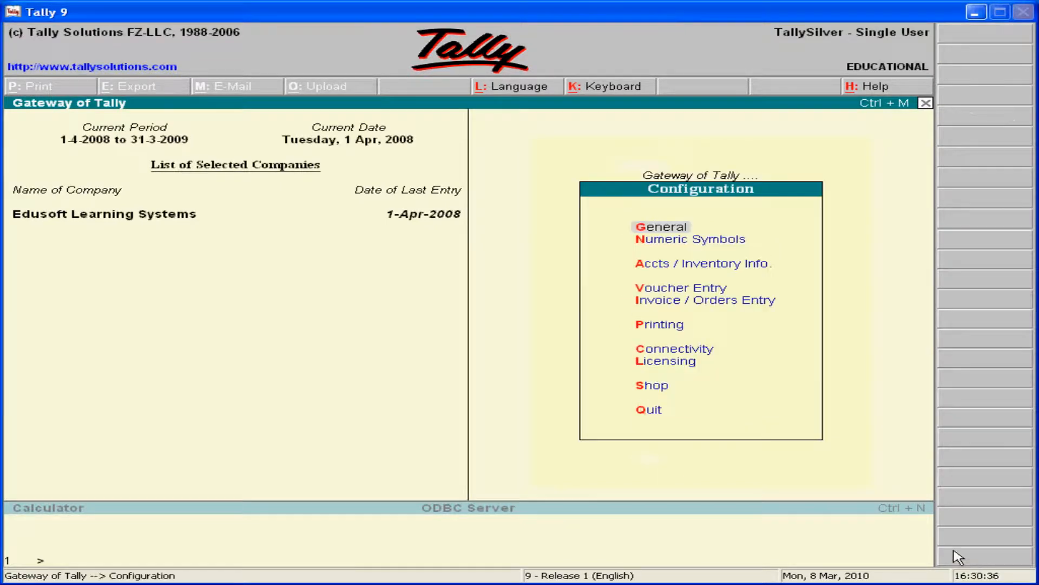
{"action": "left_click", "coordinate": [661, 268]}
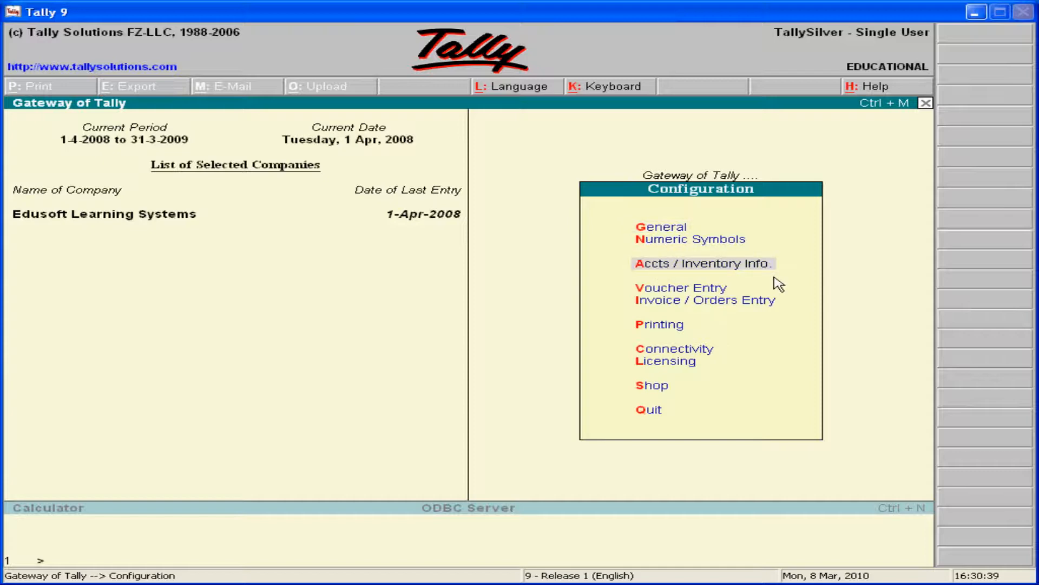
{"action": "key", "text": "Return"}
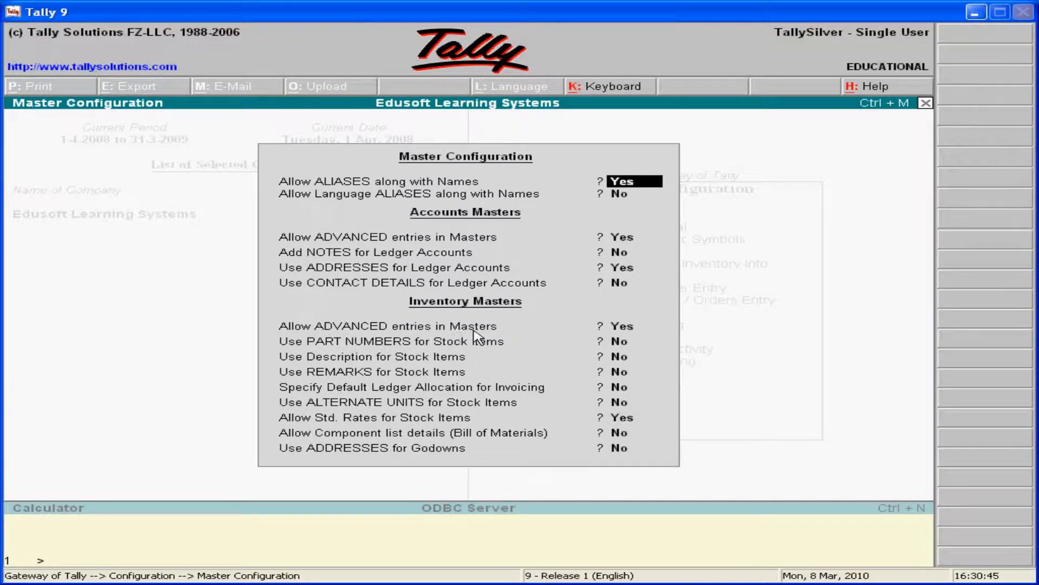
{"action": "left_click", "coordinate": [615, 328]}
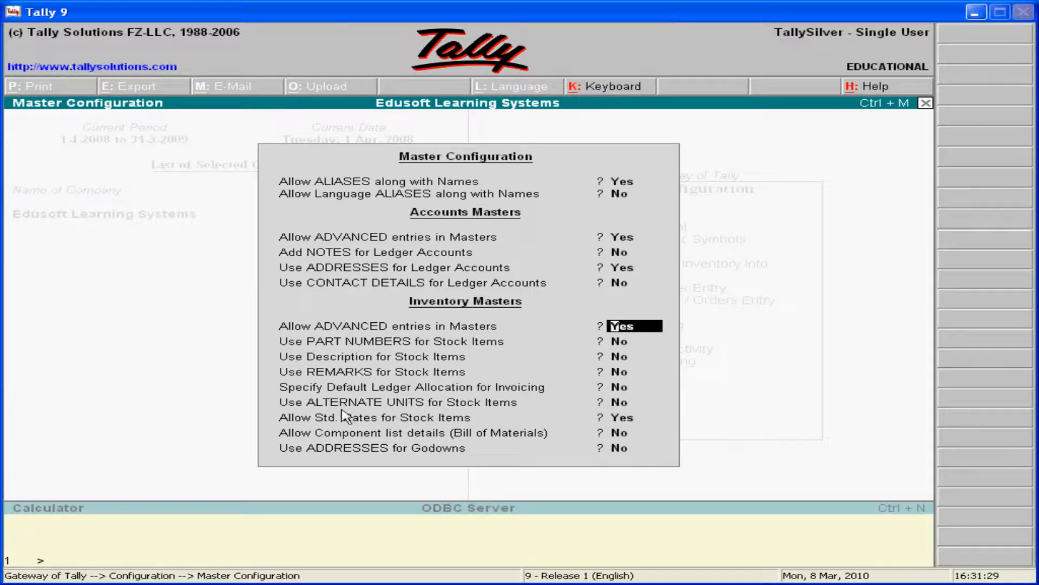
{"action": "left_click", "coordinate": [621, 420]}
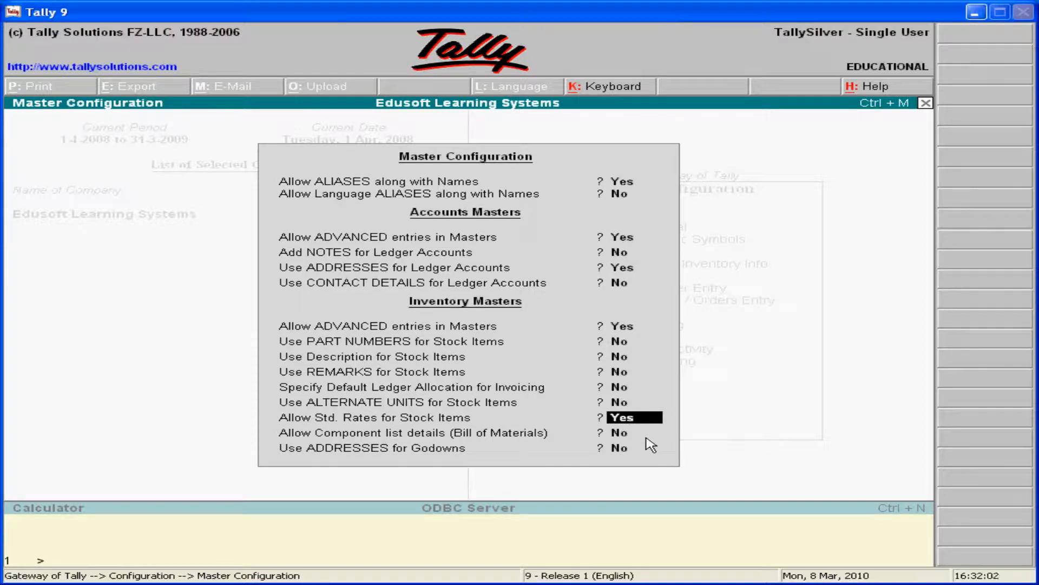
{"action": "key", "text": "Return"}
{"action": "key", "text": "Return"}
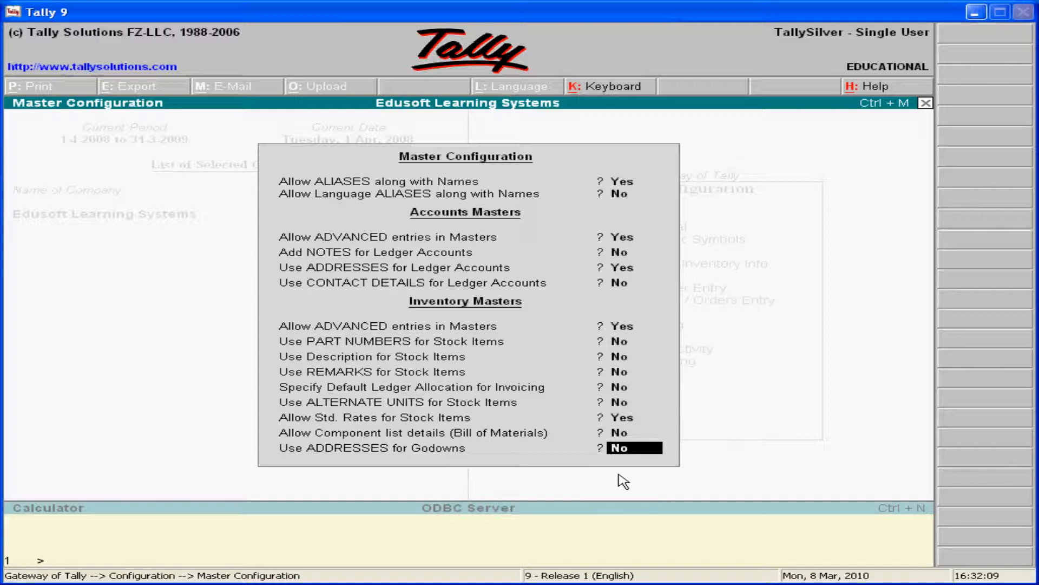
{"action": "key", "text": "Return"}
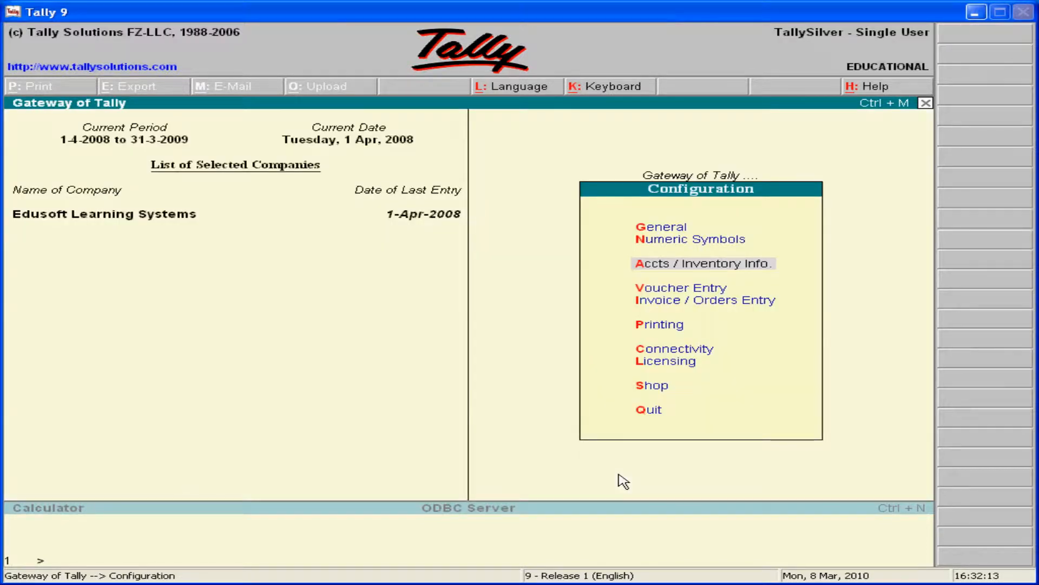
{"action": "key", "text": "Escape"}
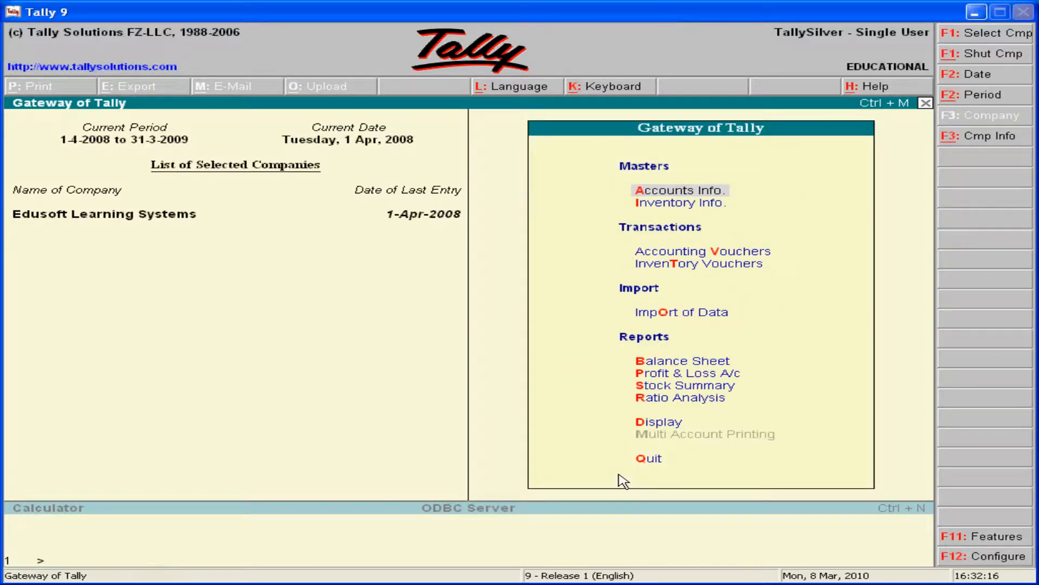
Create a simple unit of measure with symbol nos, formal name Numbers and 0 decimal places.
{"action": "left_click", "coordinate": [677, 208]}
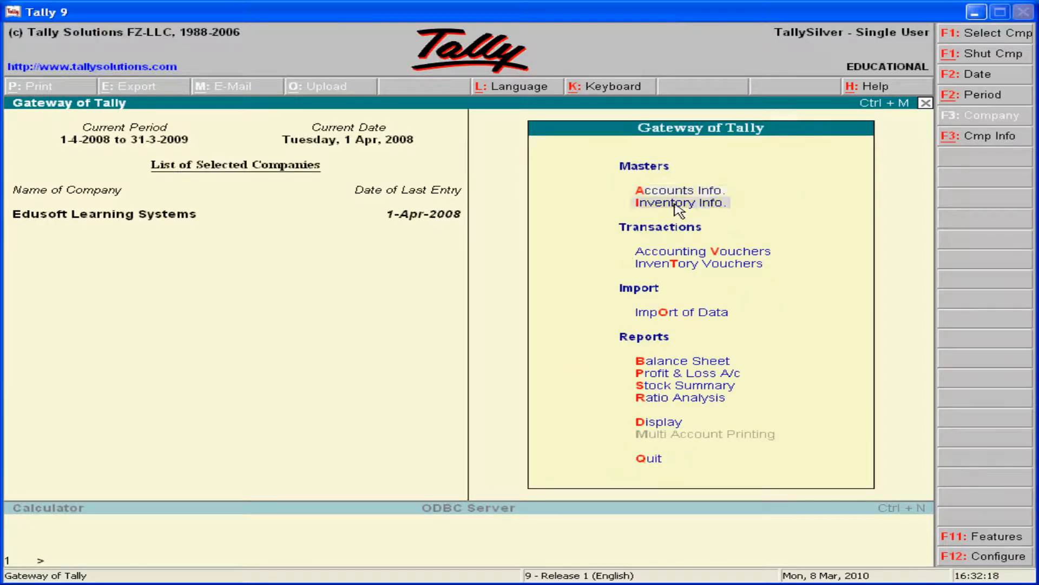
{"action": "key", "text": "Return"}
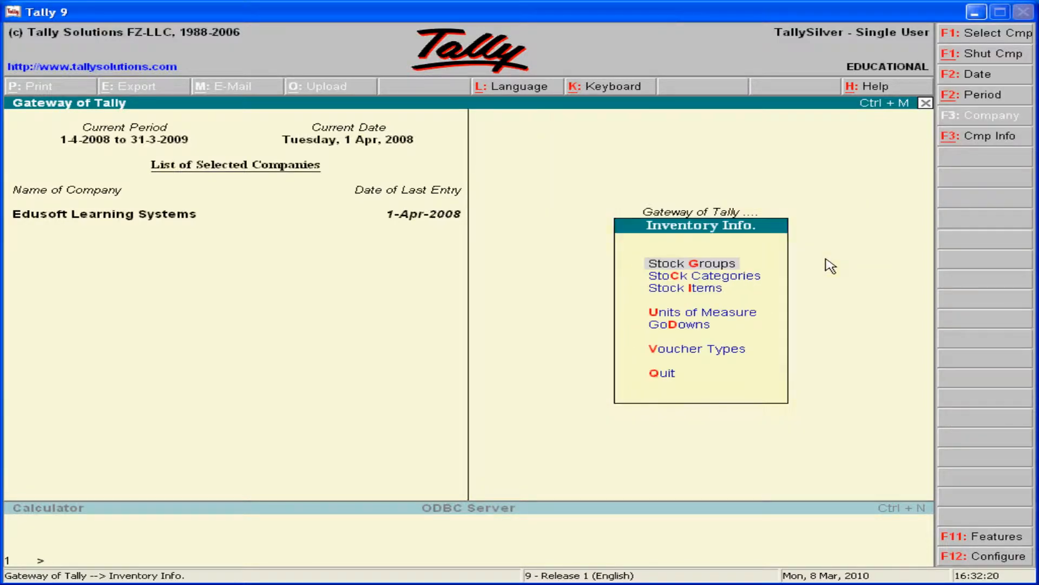
{"action": "left_click", "coordinate": [660, 313]}
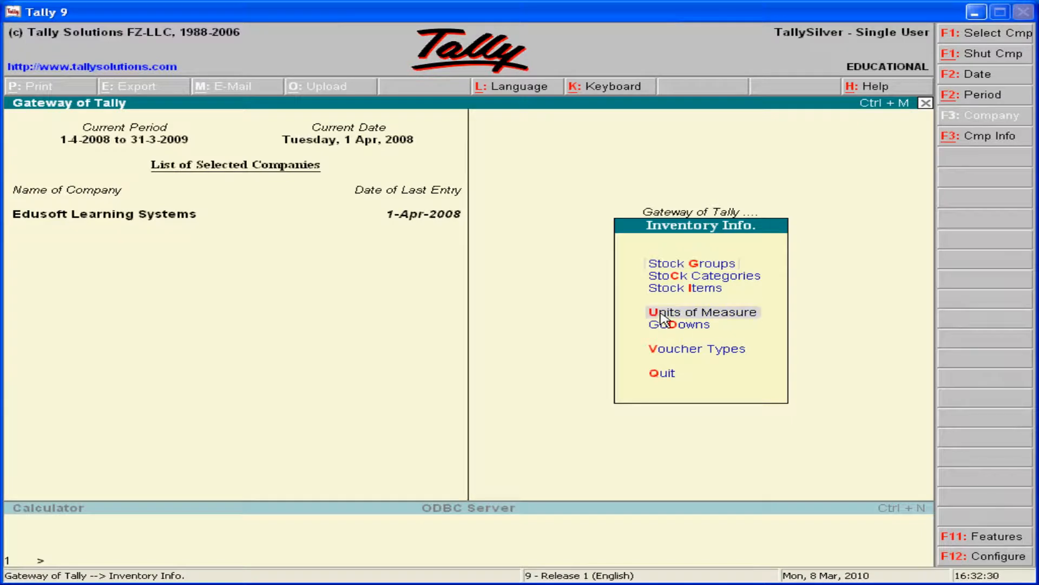
{"action": "key", "text": "Return"}
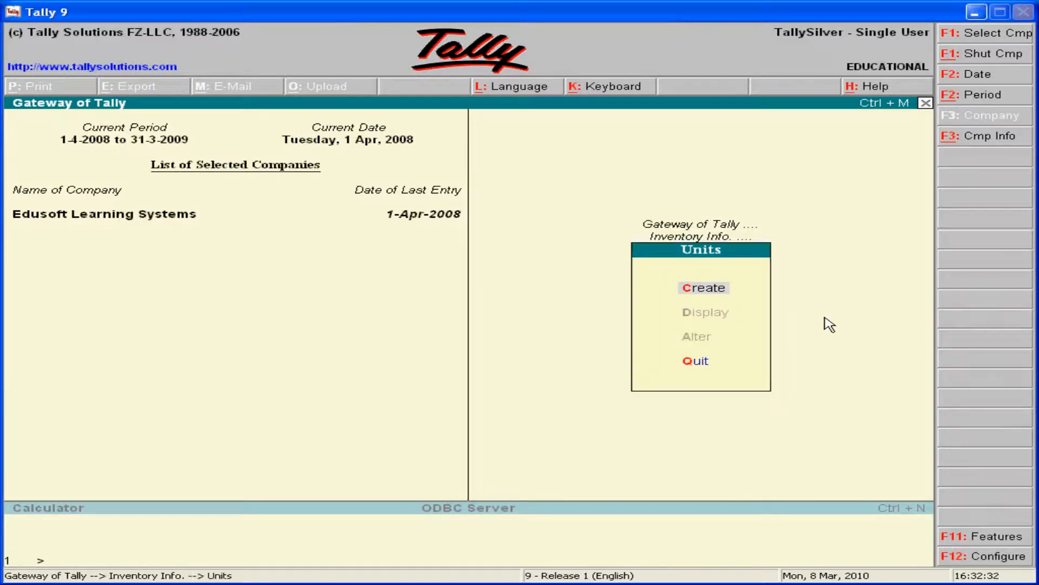
{"action": "key", "text": "Return"}
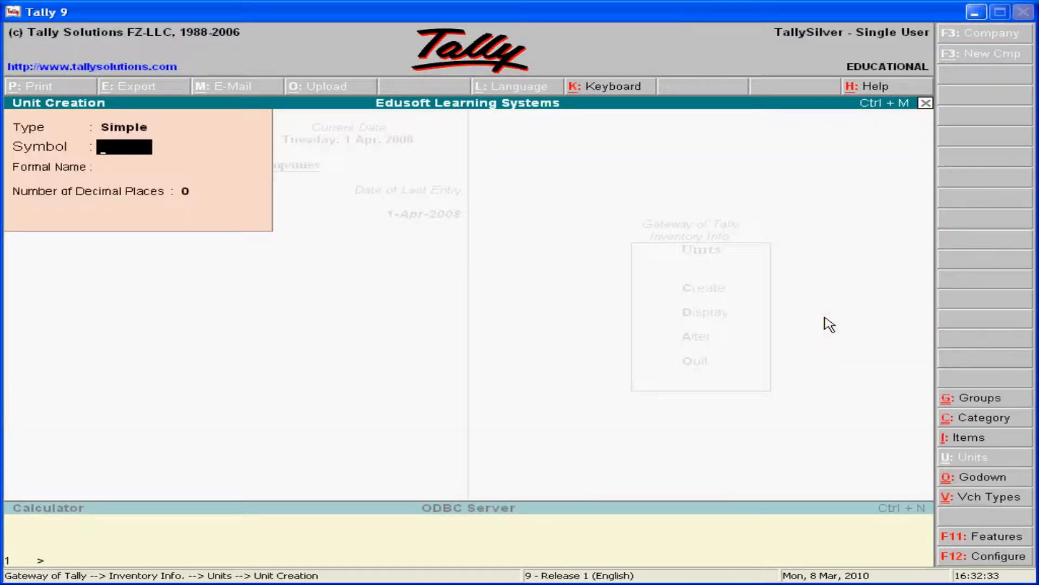
{"action": "left_click", "coordinate": [116, 133]}
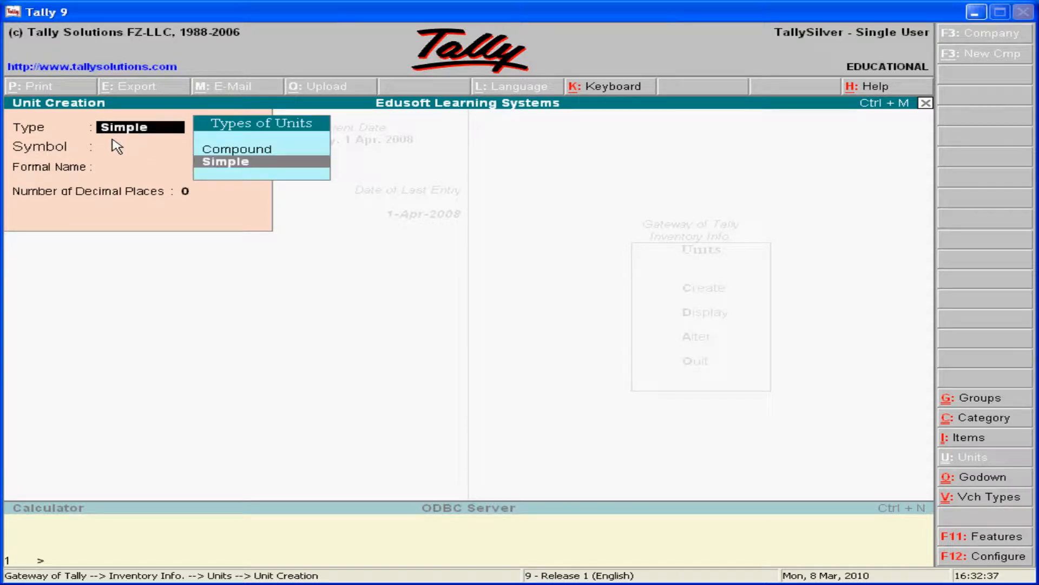
{"action": "left_click", "coordinate": [117, 147]}
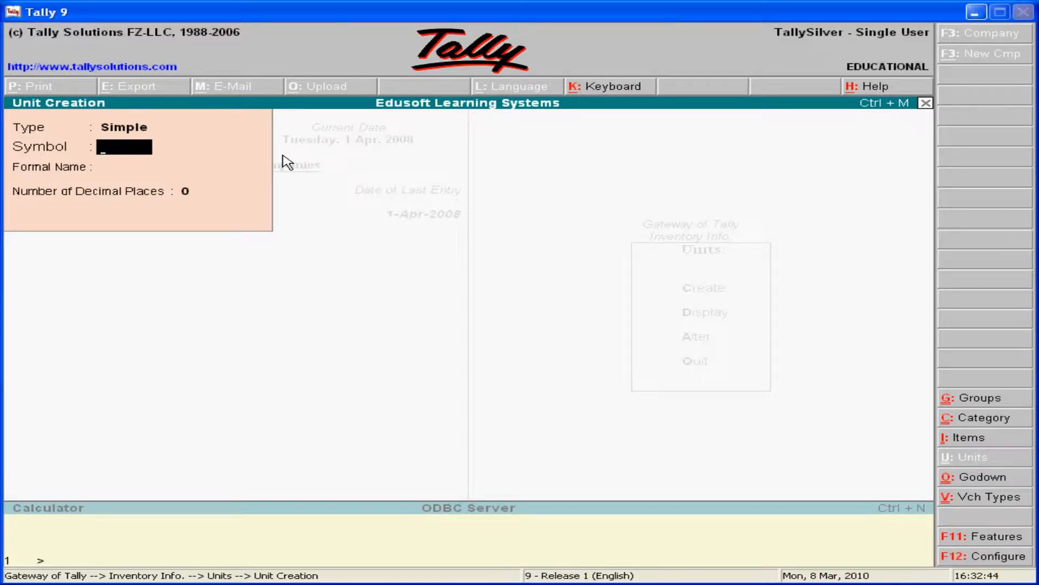
{"action": "type", "text": "nos"}
{"action": "key", "text": "Return"}
{"action": "type", "text": "Numbers"}
{"action": "key", "text": "Return"}
{"action": "key", "text": "Return"}
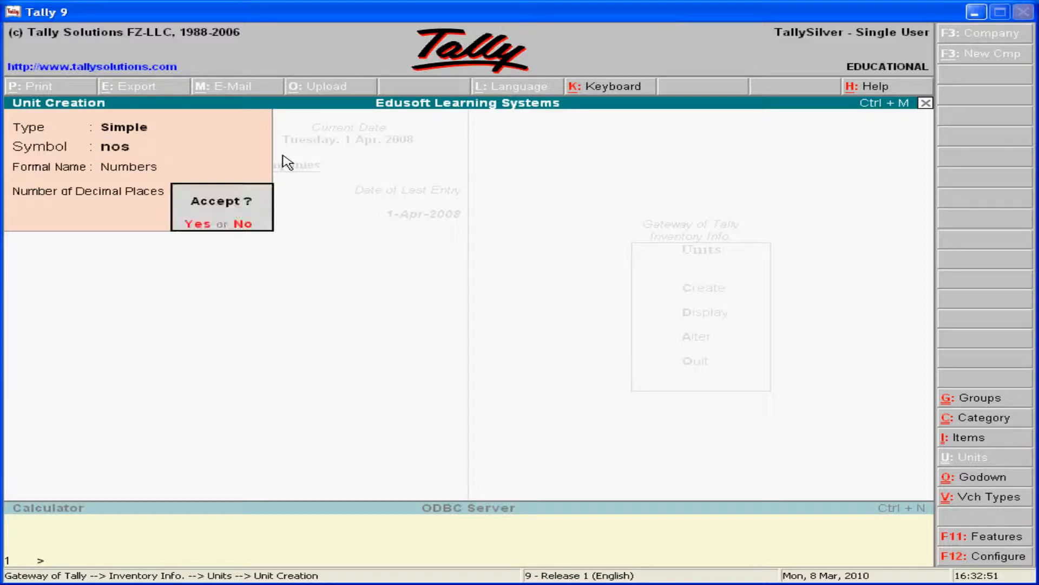
{"action": "key", "text": "Return"}
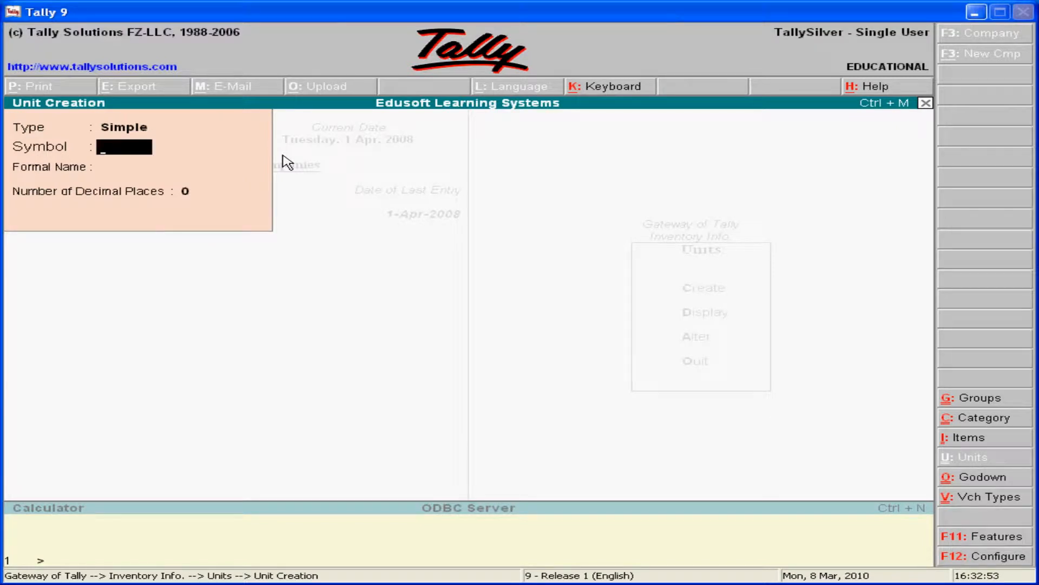
Create another simple unit of measure with symbol doz, formal name Dozen and 0 decimal places.
{"action": "type", "text": "doz"}
{"action": "key", "text": "Return"}
{"action": "type", "text": "Dozen"}
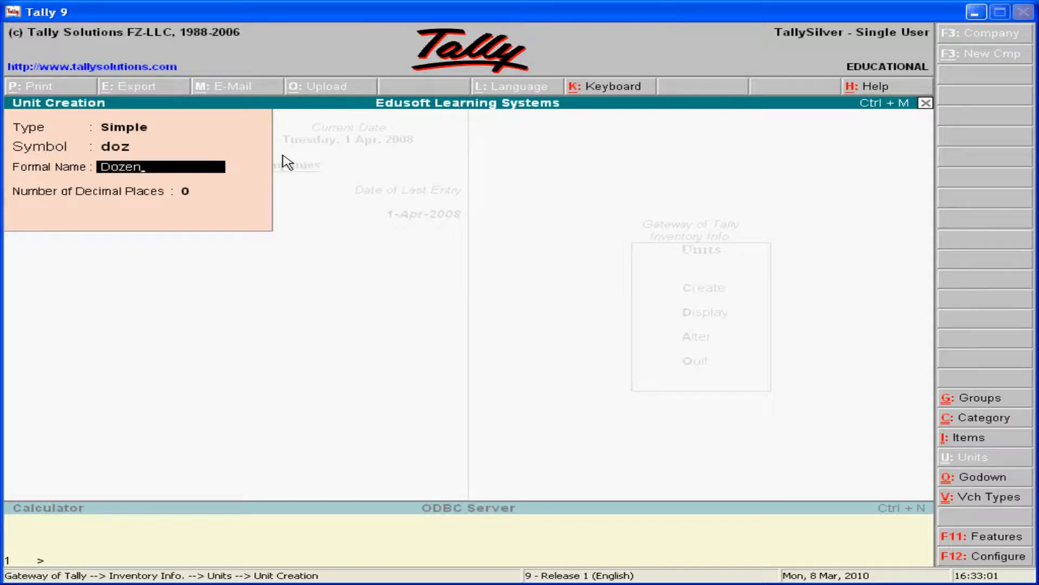
{"action": "key", "text": "Return"}
{"action": "key", "text": "Return"}
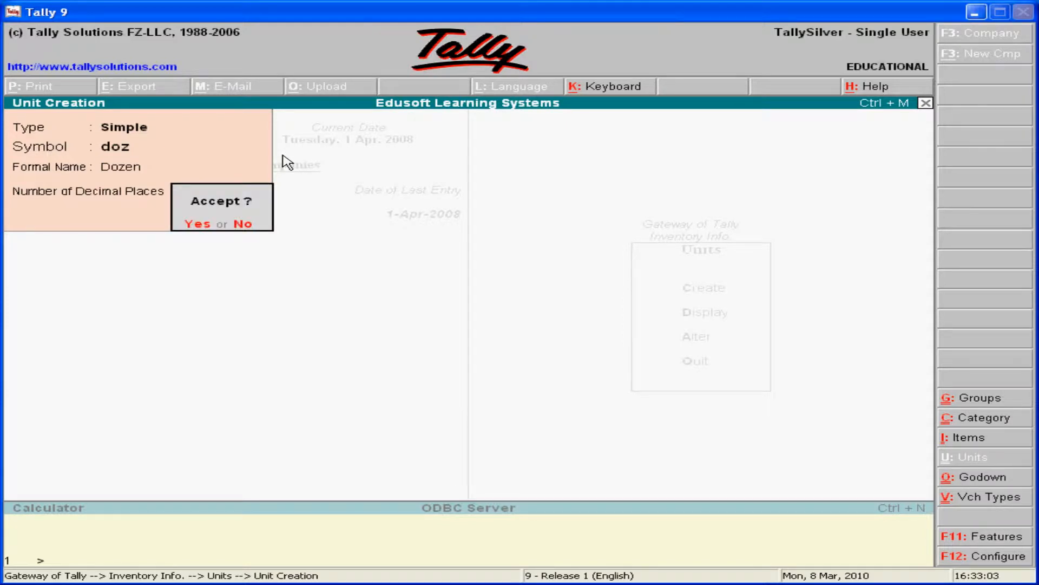
{"action": "key", "text": "y"}
Create a compound unit defined as doz of 12 nos, and leave unit creation for the inventory masters list.
{"action": "key", "text": "BackSpace"}
{"action": "key", "text": "Up"}
{"action": "key", "text": "Return"}
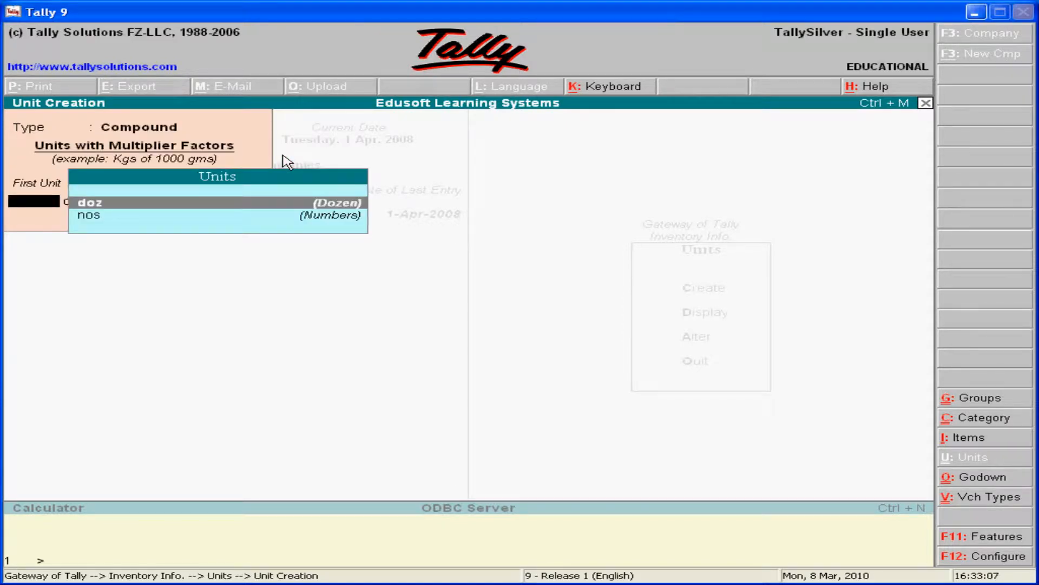
{"action": "key", "text": "Return"}
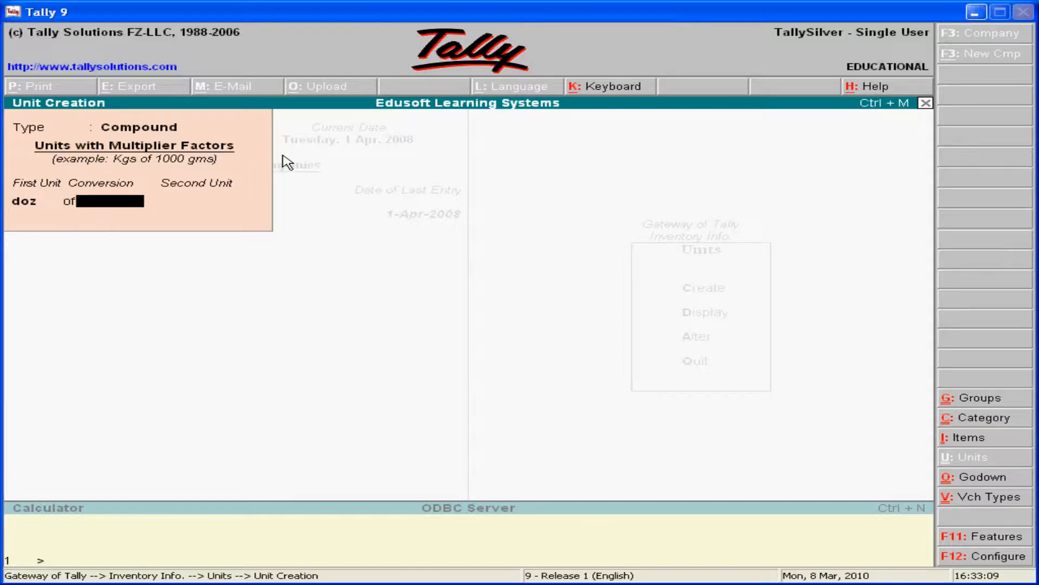
{"action": "type", "text": "12"}
{"action": "key", "text": "Return"}
{"action": "key", "text": "Return"}
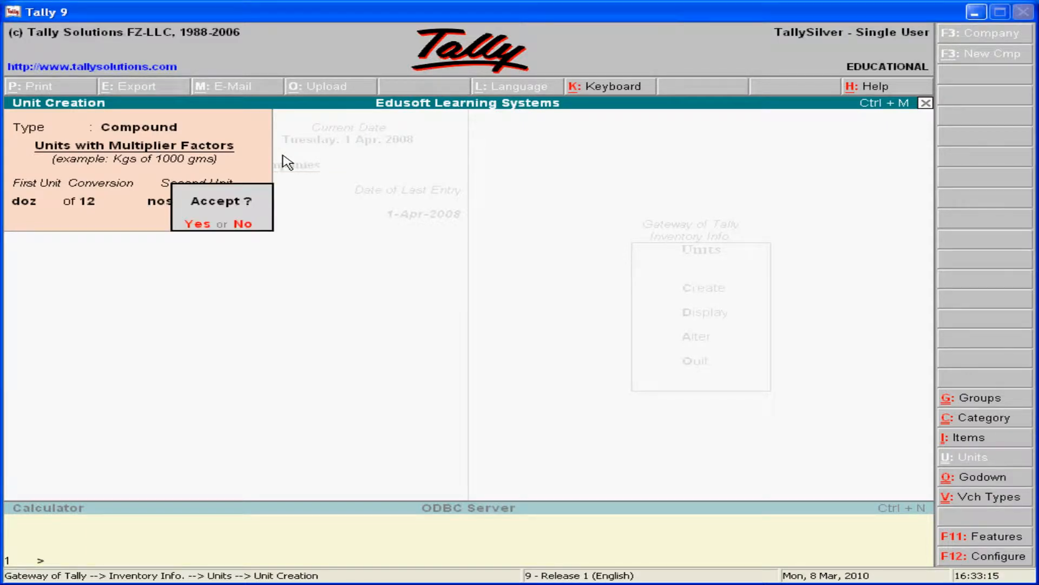
{"action": "left_click", "coordinate": [191, 224]}
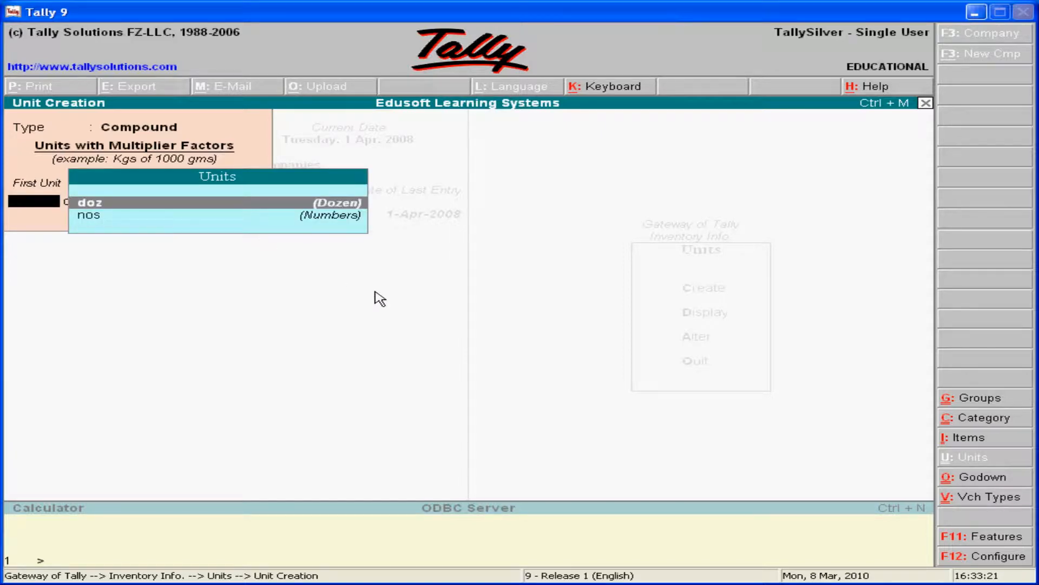
{"action": "key", "text": "Escape"}
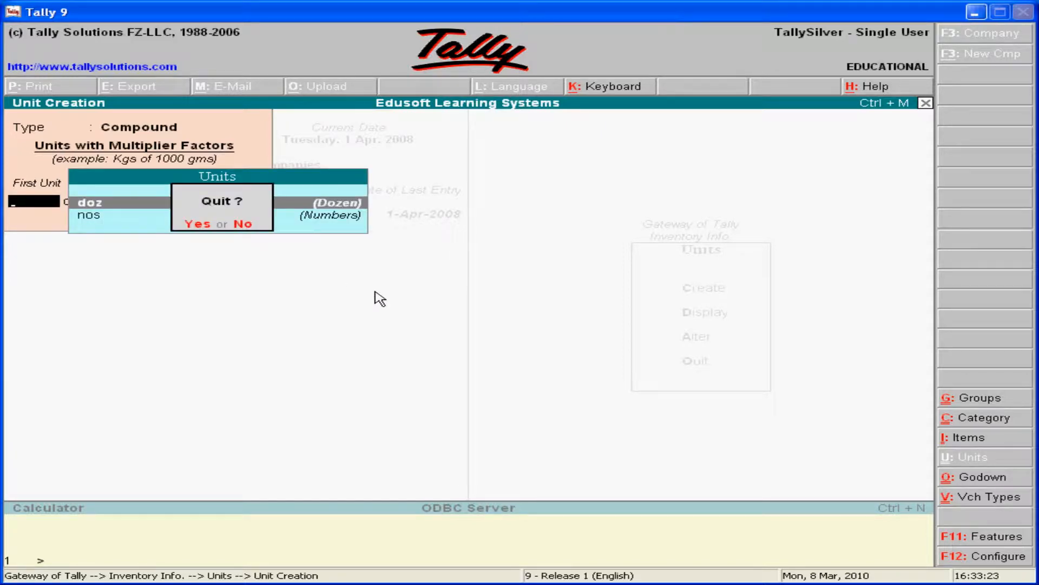
{"action": "key", "text": "y"}
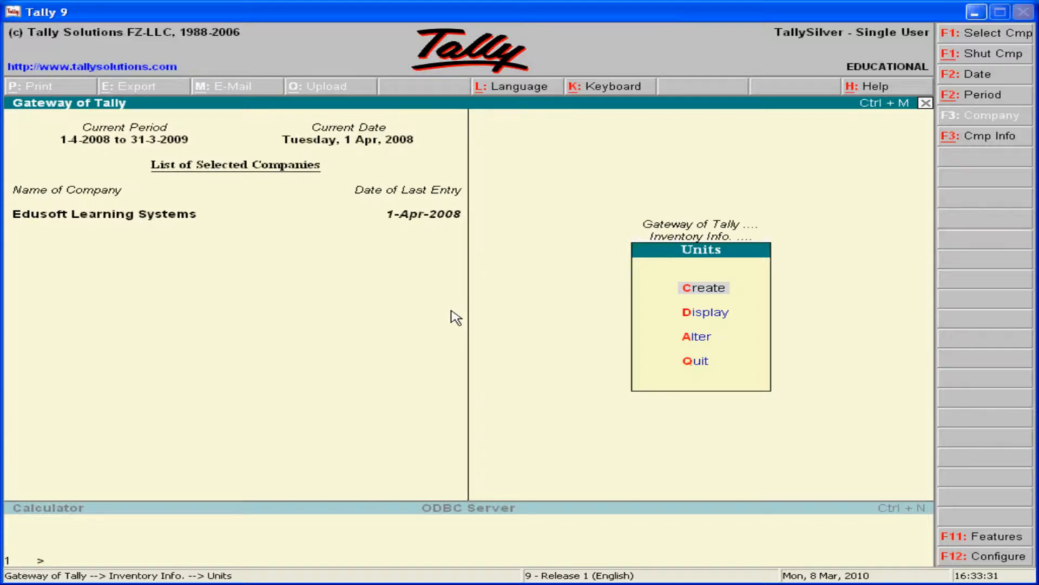
{"action": "key", "text": "Escape"}
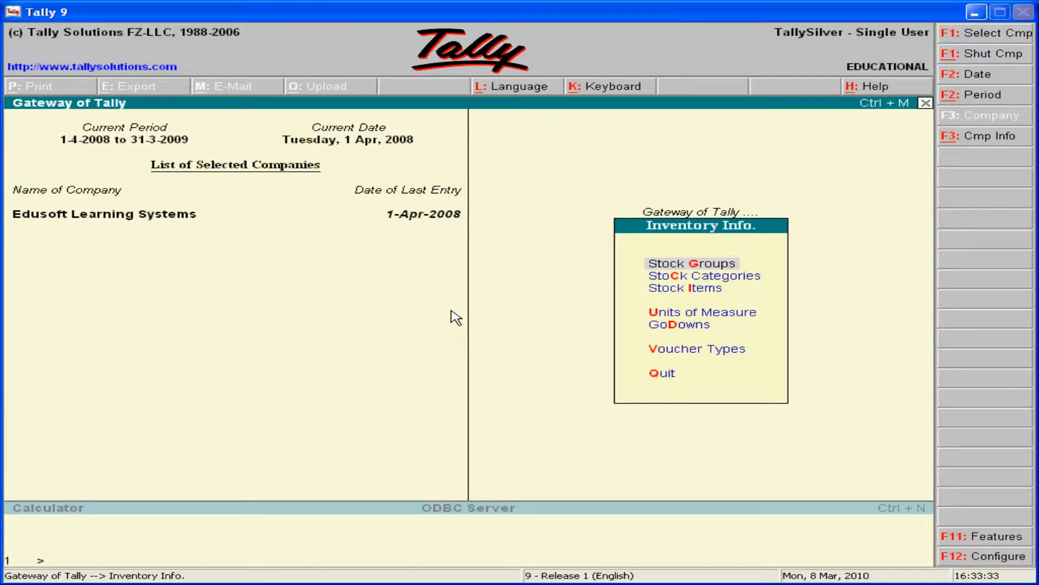
Create a single godown named Beach Street under Primary, with storage of materials allowed.
{"action": "key", "text": "Down"}
{"action": "key", "text": "Down"}
{"action": "key", "text": "Down"}
{"action": "key", "text": "Down"}
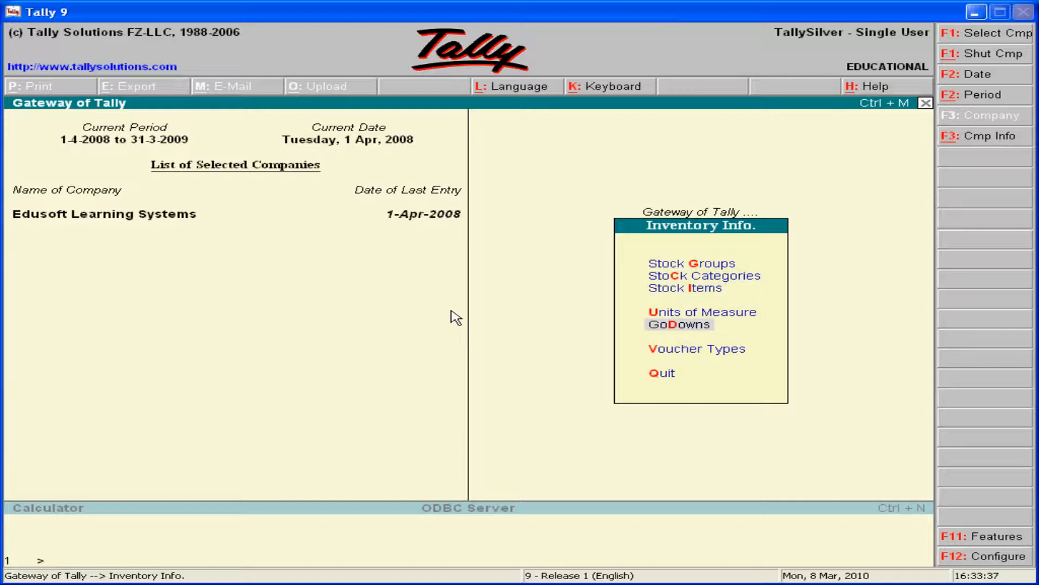
{"action": "key", "text": "Return"}
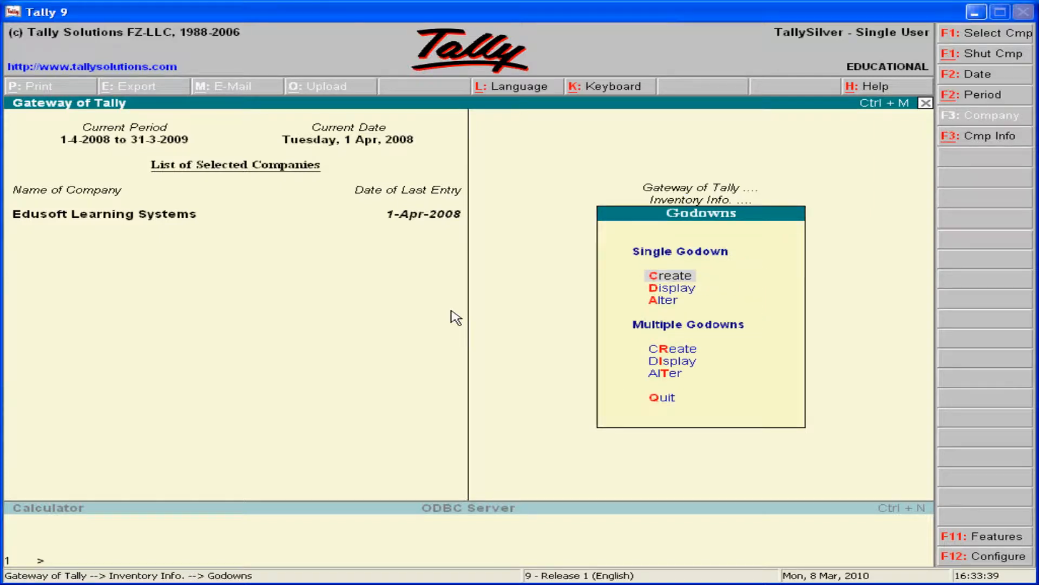
{"action": "key", "text": "Return"}
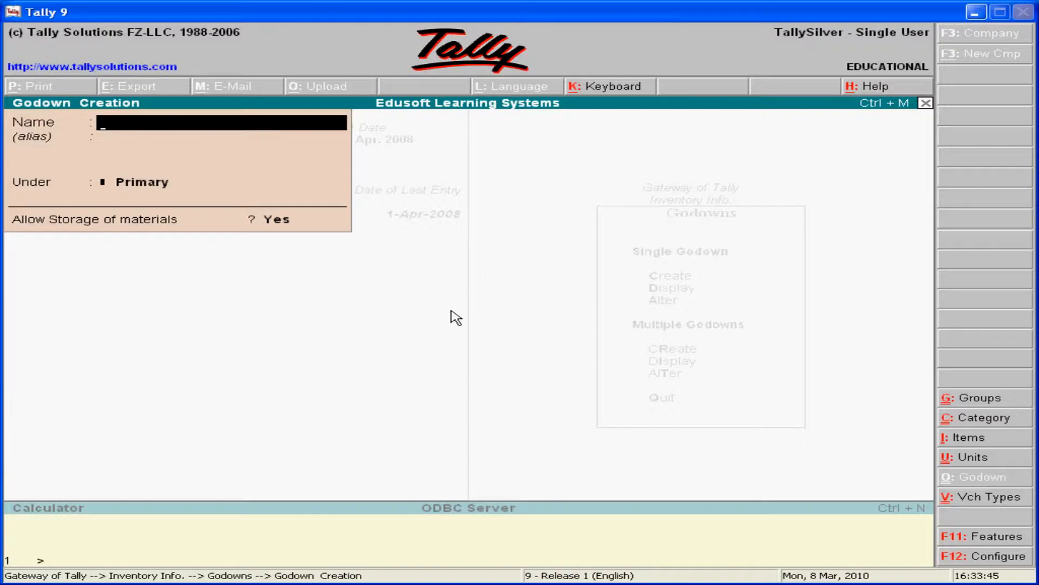
{"action": "type", "text": "Beach Street"}
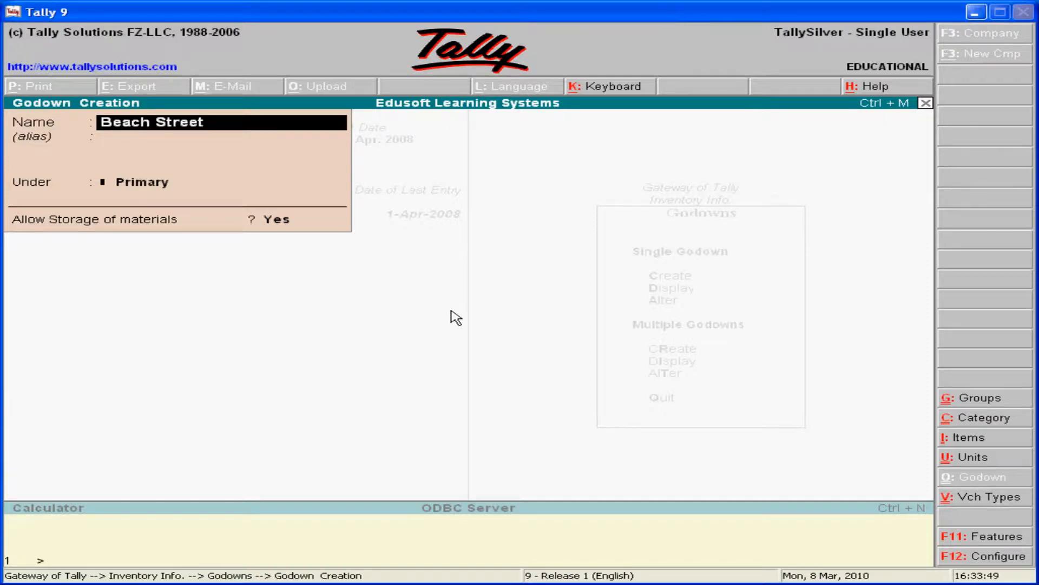
{"action": "key", "text": "Return"}
{"action": "key", "text": "Return"}
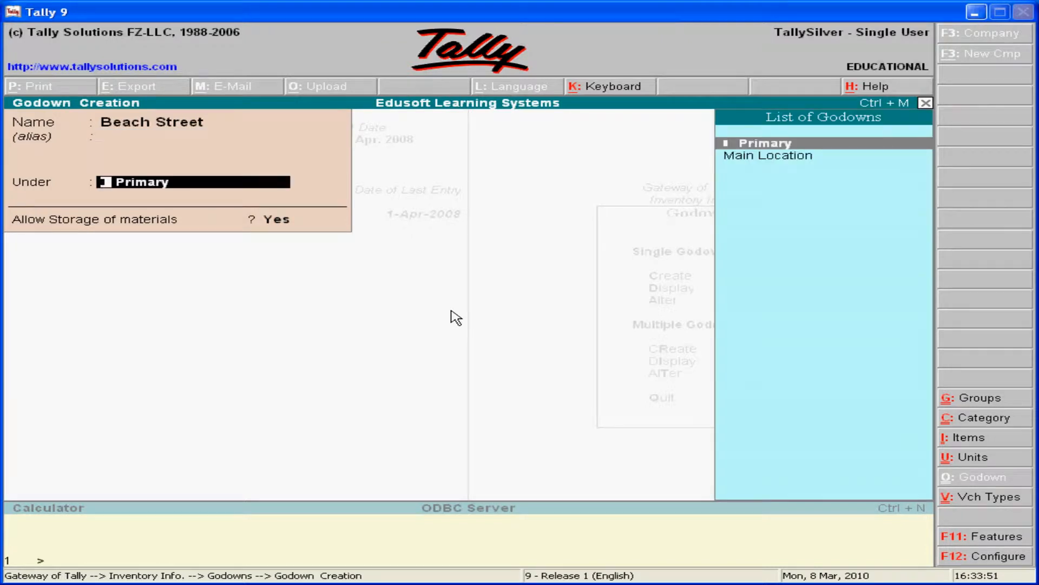
{"action": "key", "text": "Down"}
{"action": "key", "text": "Up"}
{"action": "key", "text": "Down"}
{"action": "key", "text": "Up"}
{"action": "key", "text": "Return"}
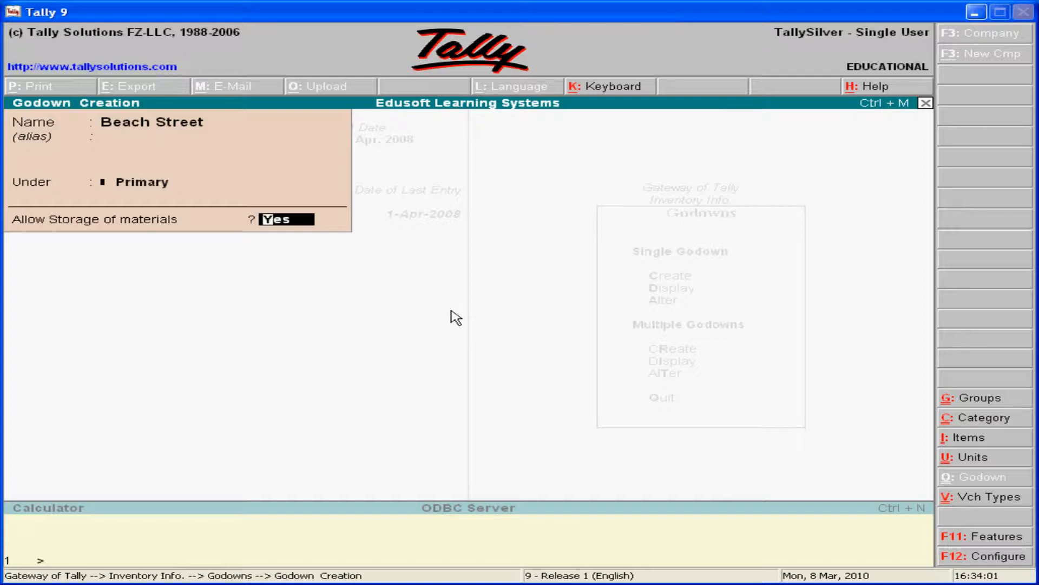
{"action": "key", "text": "Return"}
{"action": "key", "text": "Return"}
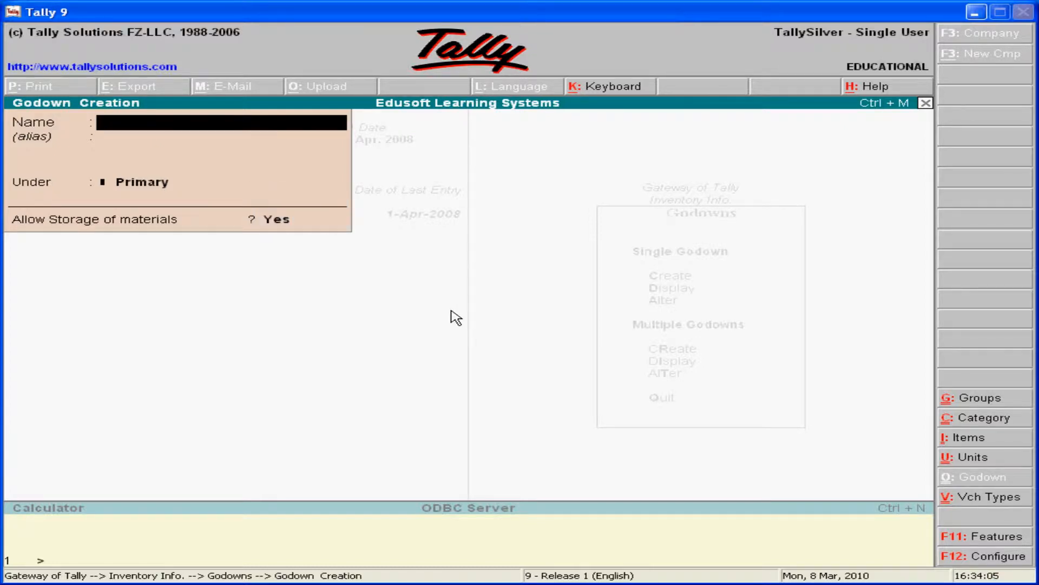
Create a second godown named Park Street under Primary, and return to the stock groups entry of the inventory masters.
{"action": "type", "text": "Park Street"}
{"action": "key", "text": "Return"}
{"action": "key", "text": "Return"}
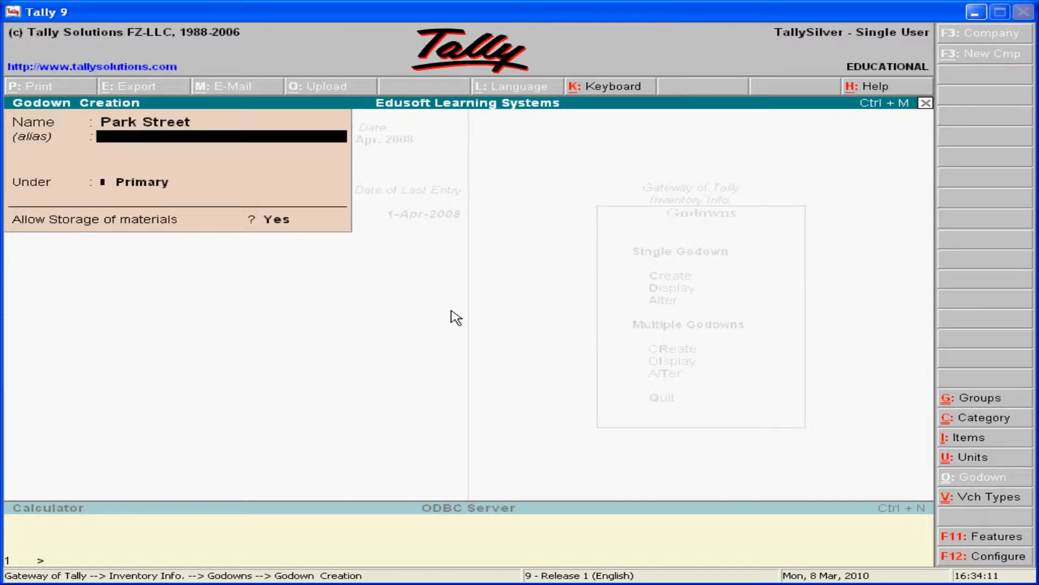
{"action": "key", "text": "Return"}
{"action": "key", "text": "Return"}
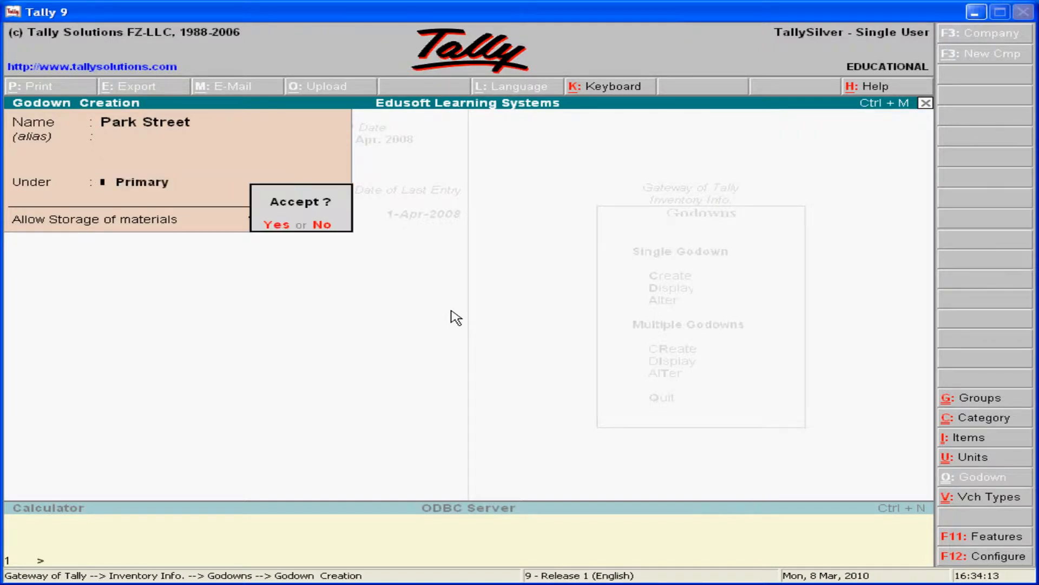
{"action": "key", "text": "Return"}
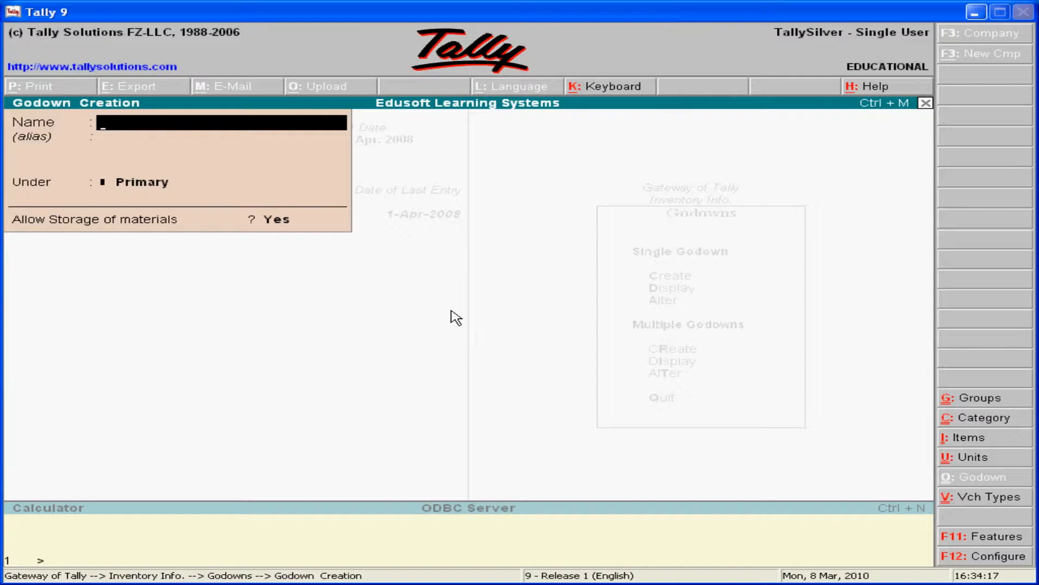
{"action": "key", "text": "Escape"}
{"action": "key", "text": "y"}
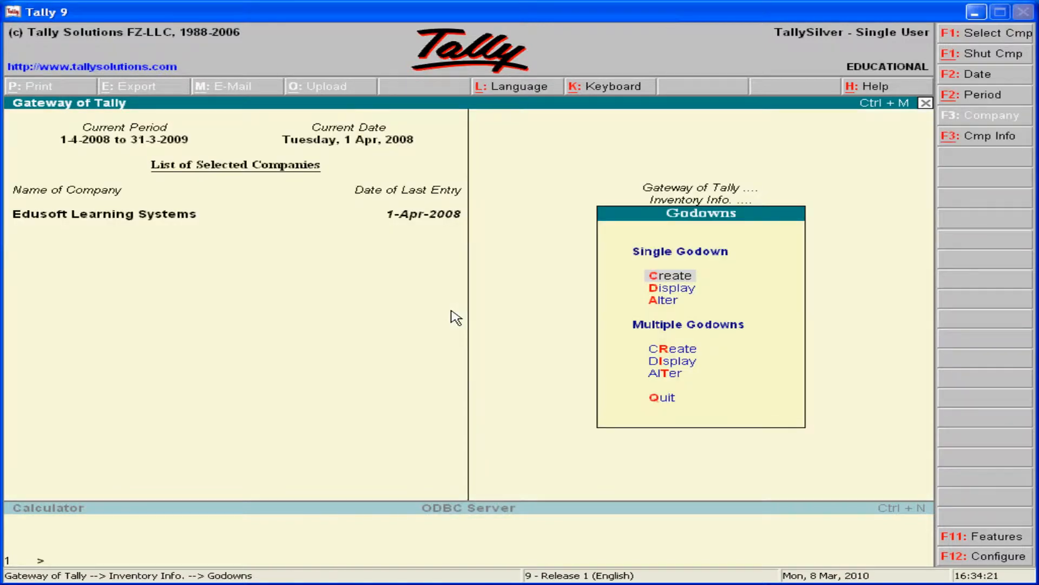
{"action": "key", "text": "Escape"}
{"action": "key", "text": "Up"}
{"action": "key", "text": "Down"}
{"action": "key", "text": "Up"}
{"action": "key", "text": "Up"}
{"action": "key", "text": "Up"}
{"action": "key", "text": "Up"}
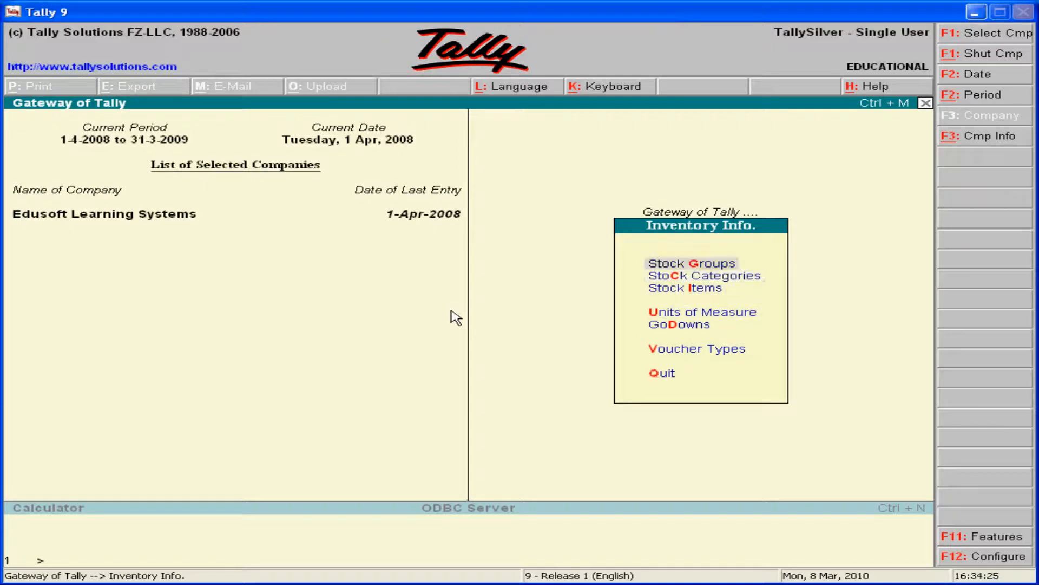
{"action": "key", "text": "Down"}
{"action": "key", "text": "Up"}
{"action": "key", "text": "Up"}
{"action": "key", "text": "Down"}
{"action": "key", "text": "Down"}
{"action": "key", "text": "Up"}
{"action": "key", "text": "Down"}
{"action": "key", "text": "Down"}
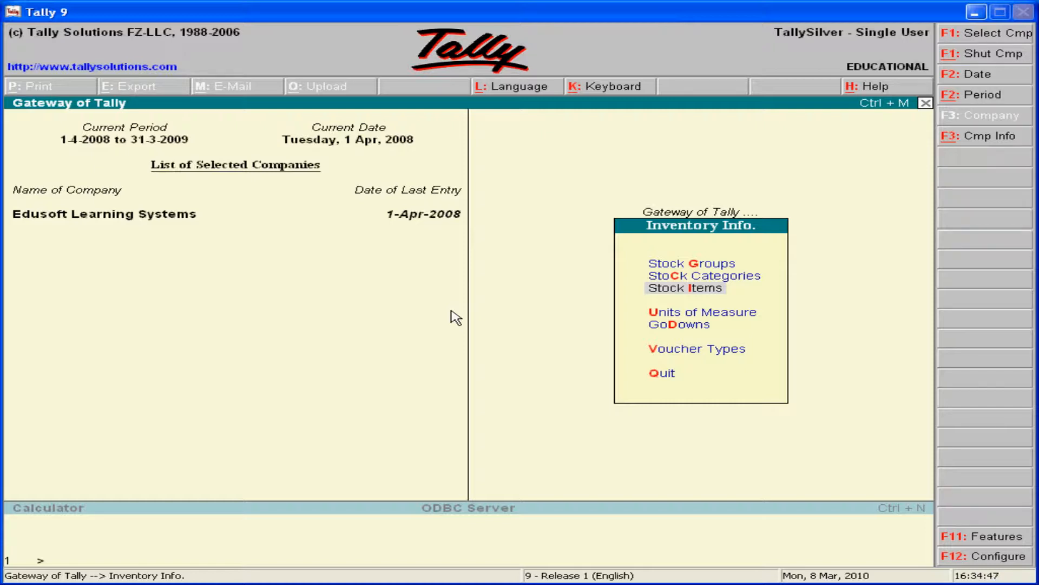
{"action": "key", "text": "Up"}
{"action": "key", "text": "Up"}
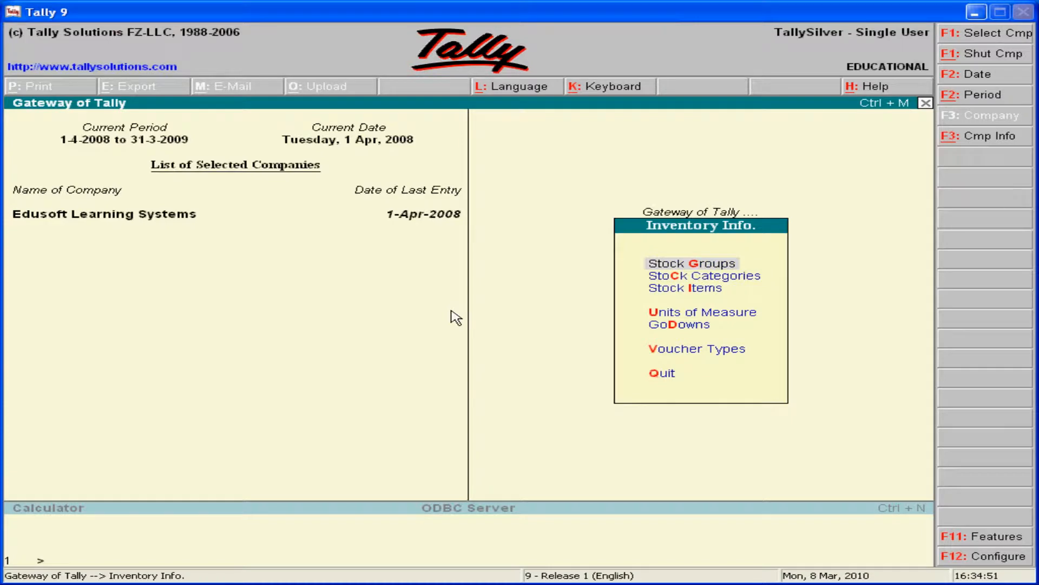
Create a single stock group named Hardware under Primary, with adding of item quantities kept at No.
{"action": "key", "text": "Return"}
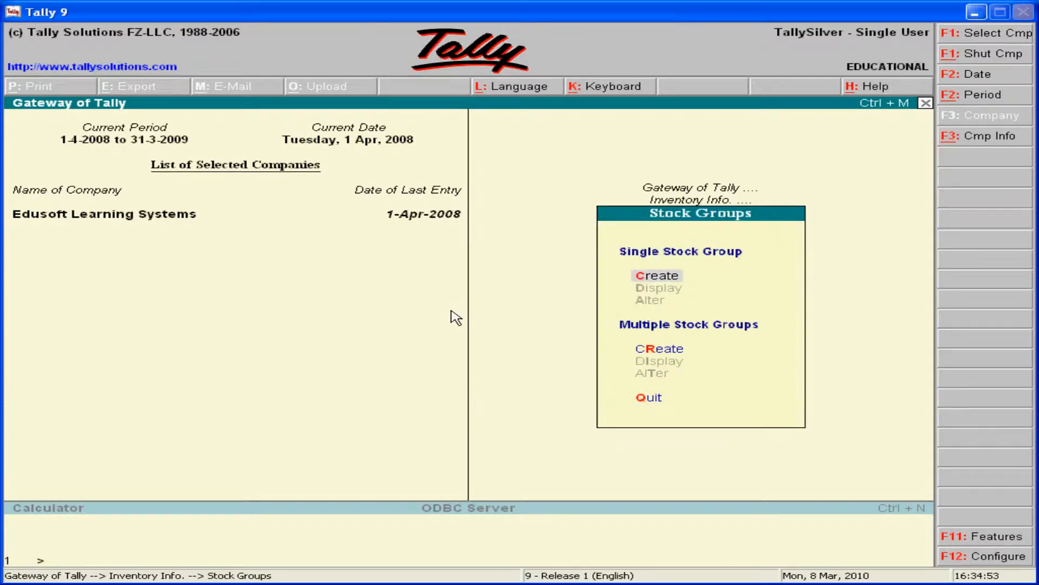
{"action": "key", "text": "Return"}
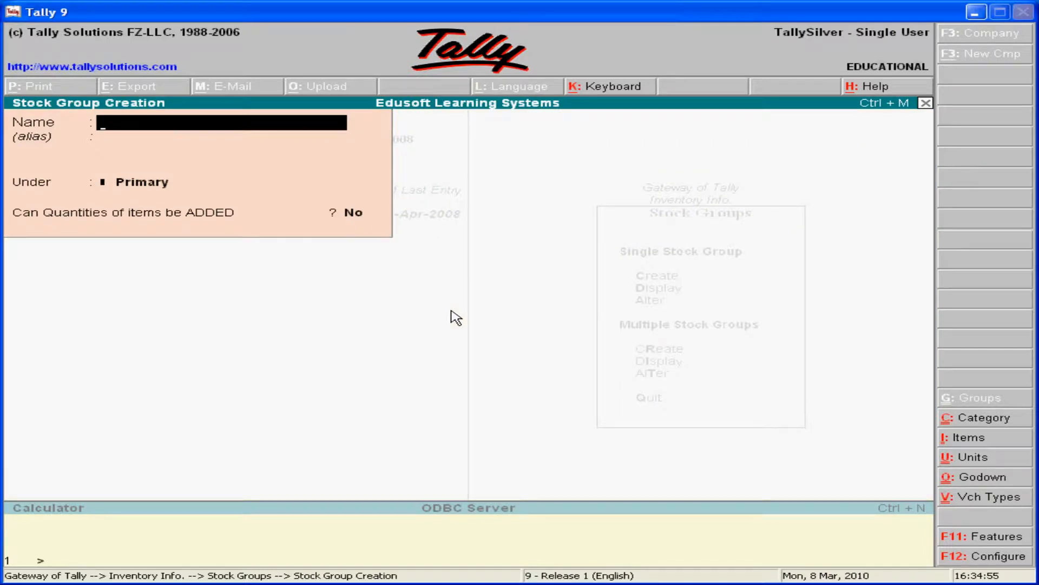
{"action": "type", "text": "Hardware"}
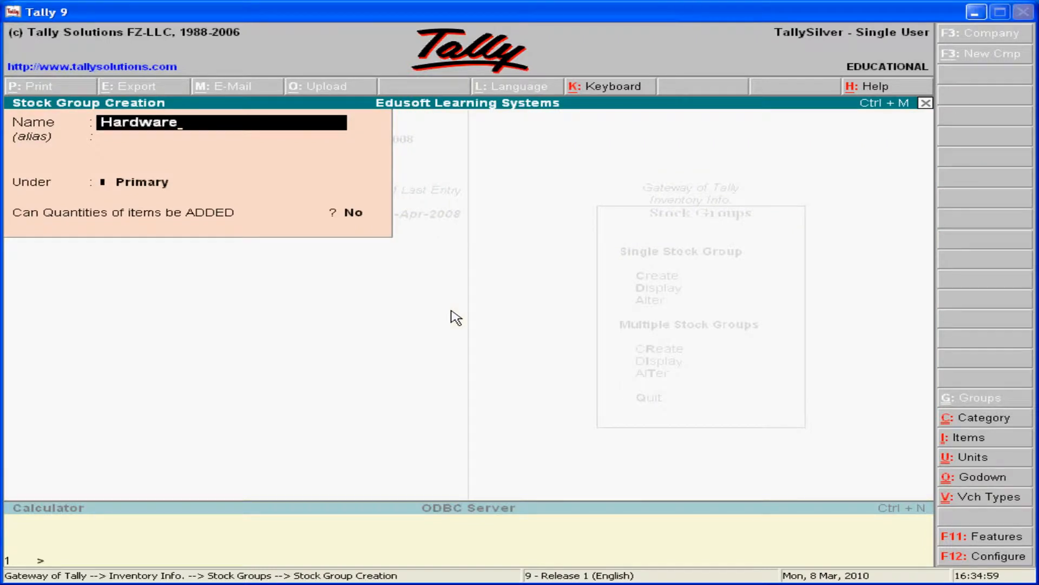
{"action": "key", "text": "Return"}
{"action": "key", "text": "Return"}
{"action": "key", "text": "Return"}
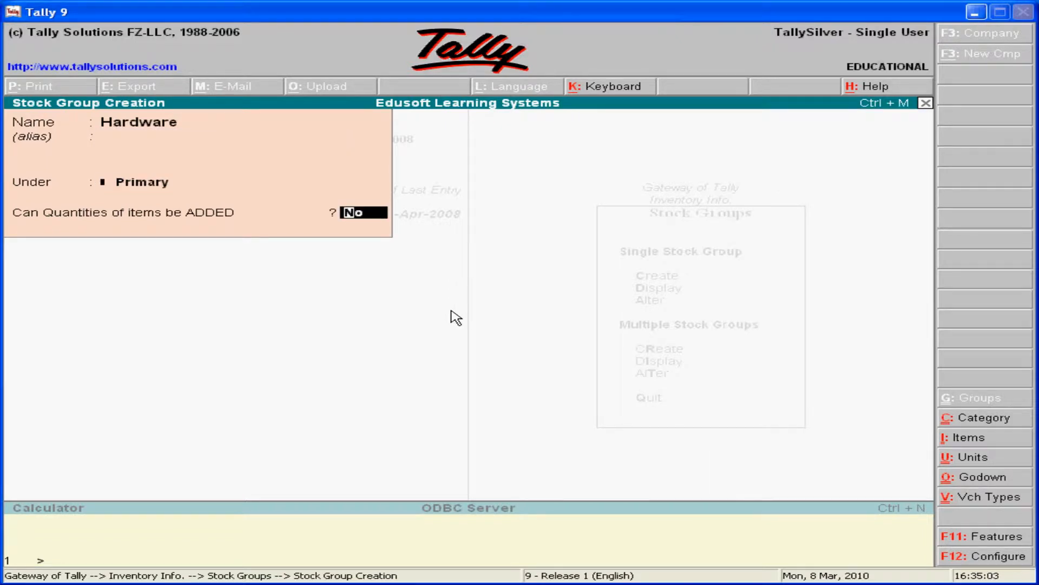
{"action": "key", "text": "Return"}
{"action": "key", "text": "Return"}
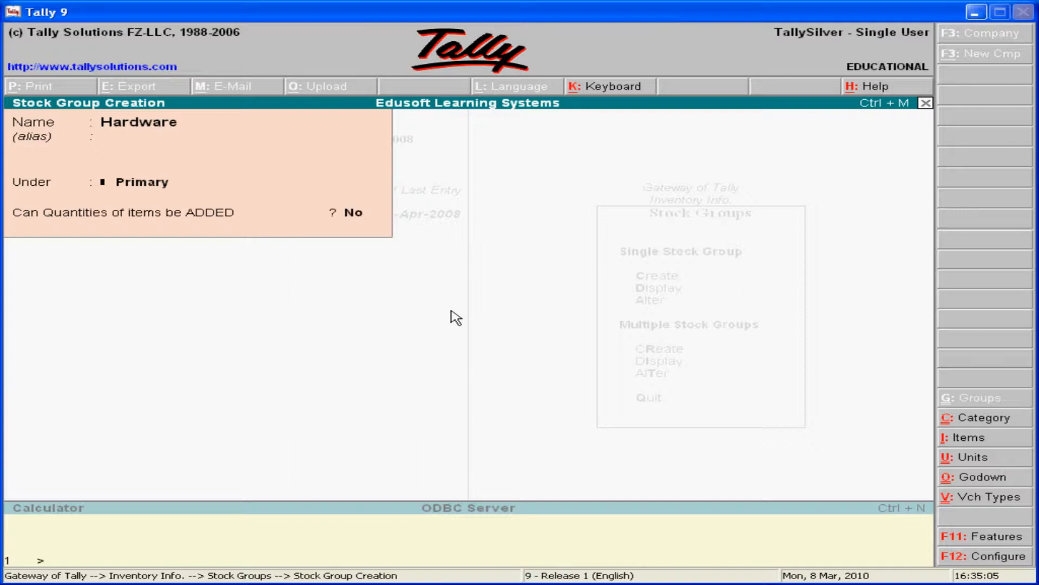
Create another stock group named Software under Primary with quantity addition at No, and leave stock groups for the inventory masters list.
{"action": "type", "text": "Software"}
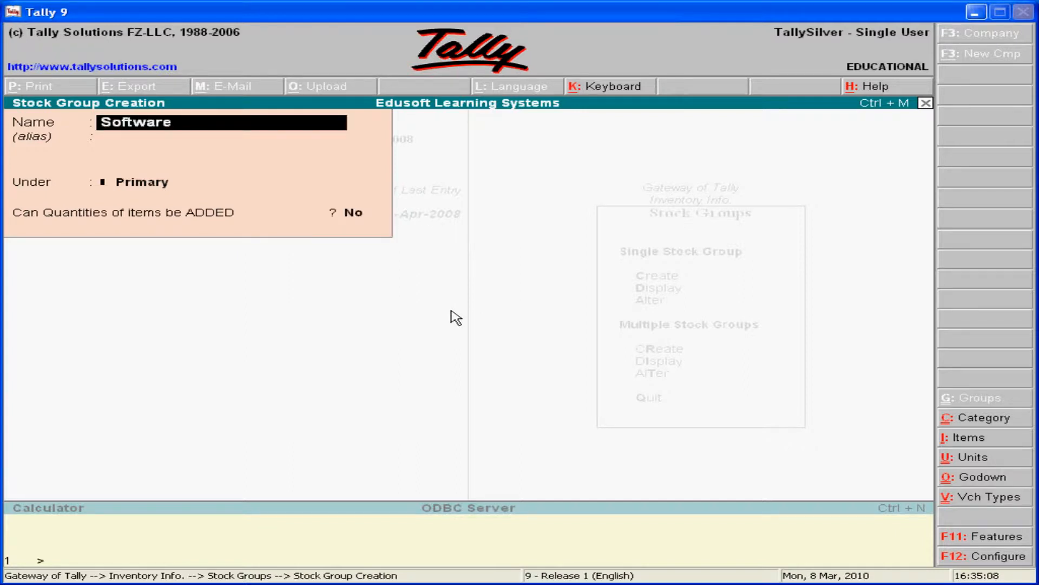
{"action": "key", "text": "Return"}
{"action": "key", "text": "Return"}
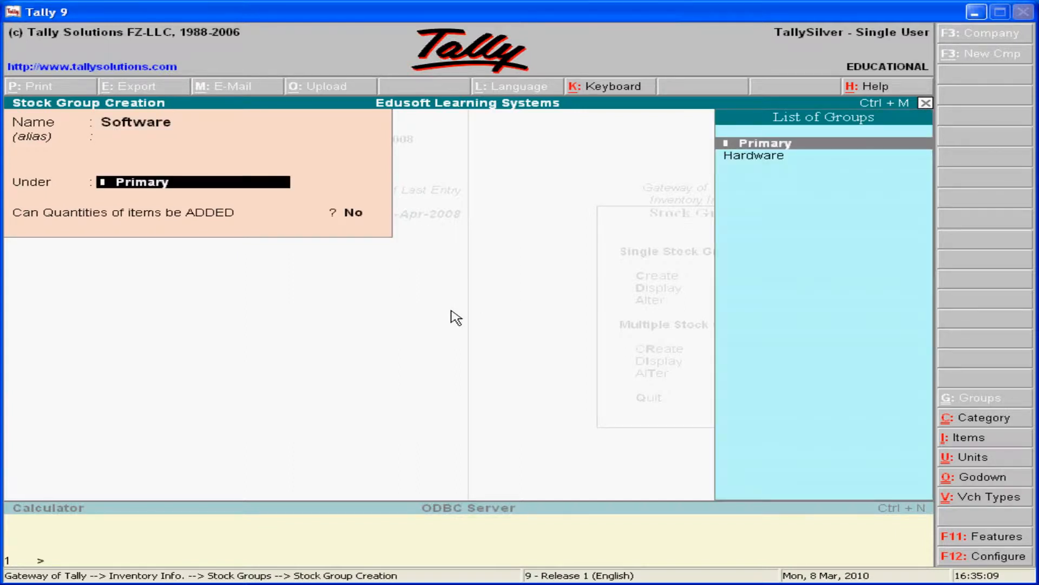
{"action": "key", "text": "Return"}
{"action": "key", "text": "Return"}
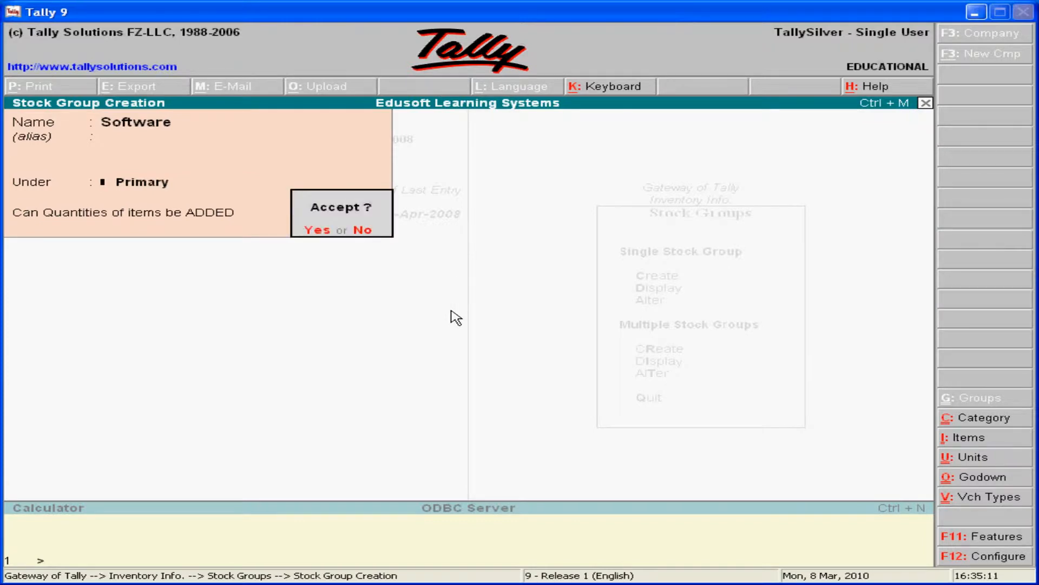
{"action": "key", "text": "Return"}
{"action": "key", "text": "Escape"}
{"action": "key", "text": "Return"}
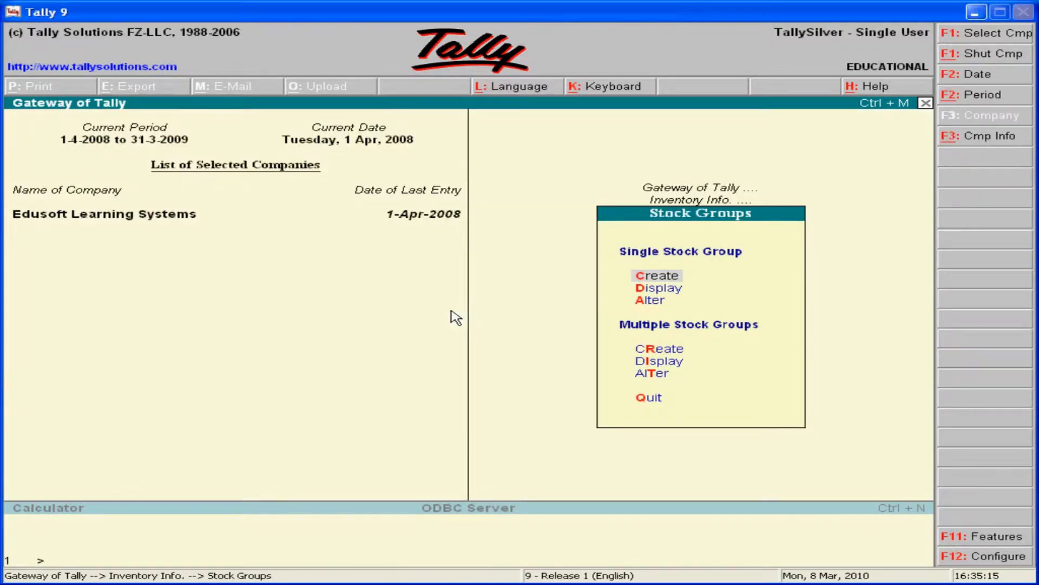
{"action": "key", "text": "Escape"}
Create the stock categories Hcl and Hp together in multiple category creation for All Items, both under Primary, and save them.
{"action": "key", "text": "Down"}
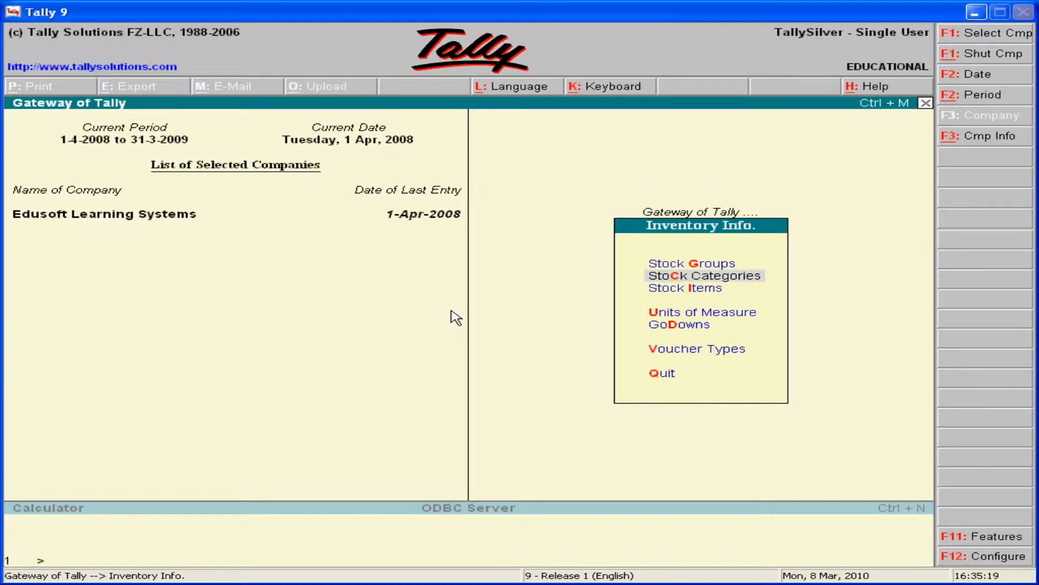
{"action": "key", "text": "Return"}
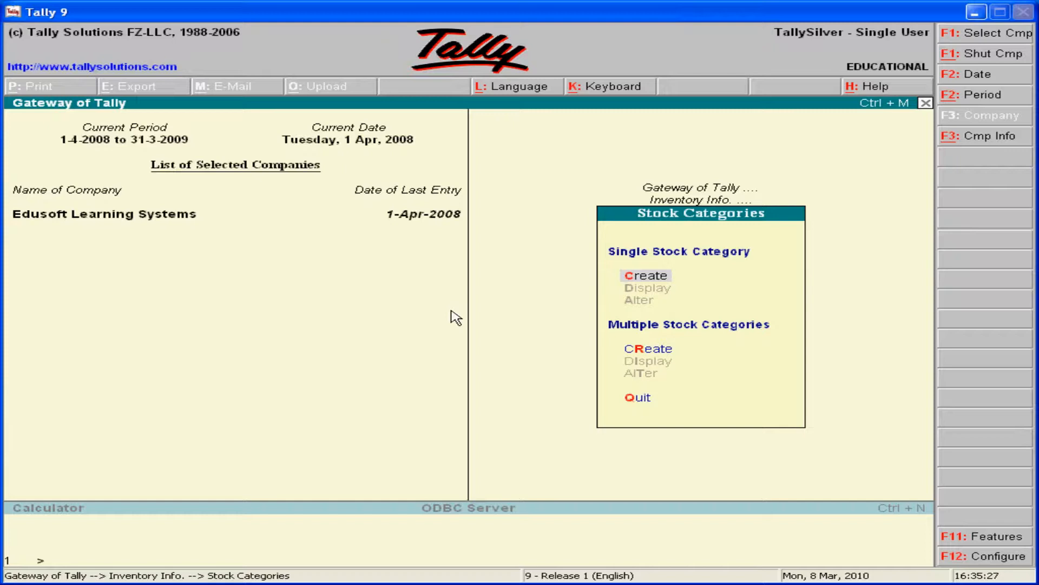
{"action": "key", "text": "Down"}
{"action": "key", "text": "Up"}
{"action": "key", "text": "Down"}
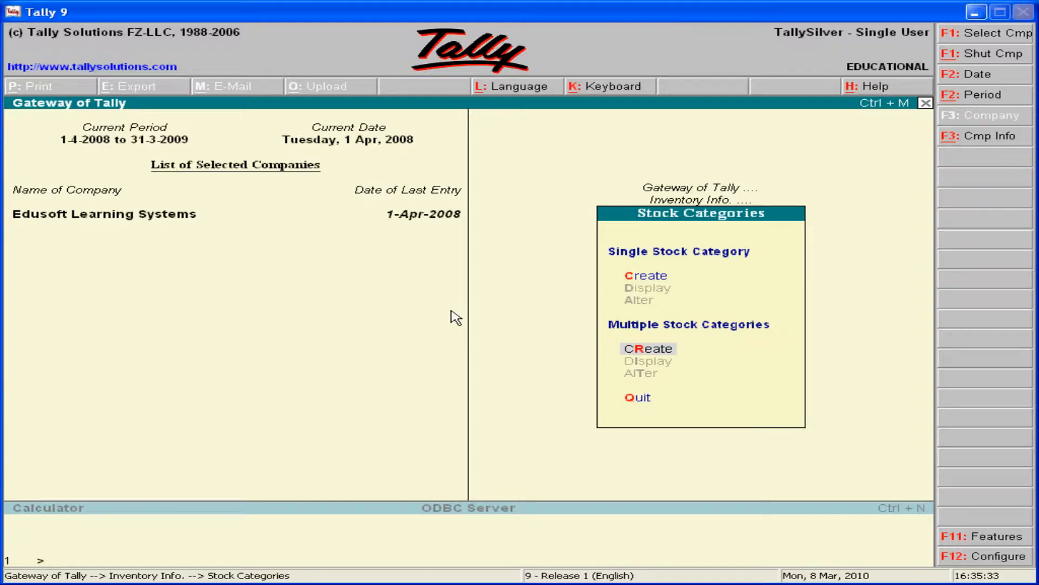
{"action": "key", "text": "Up"}
{"action": "key", "text": "Down"}
{"action": "key", "text": "Return"}
{"action": "key", "text": "Return"}
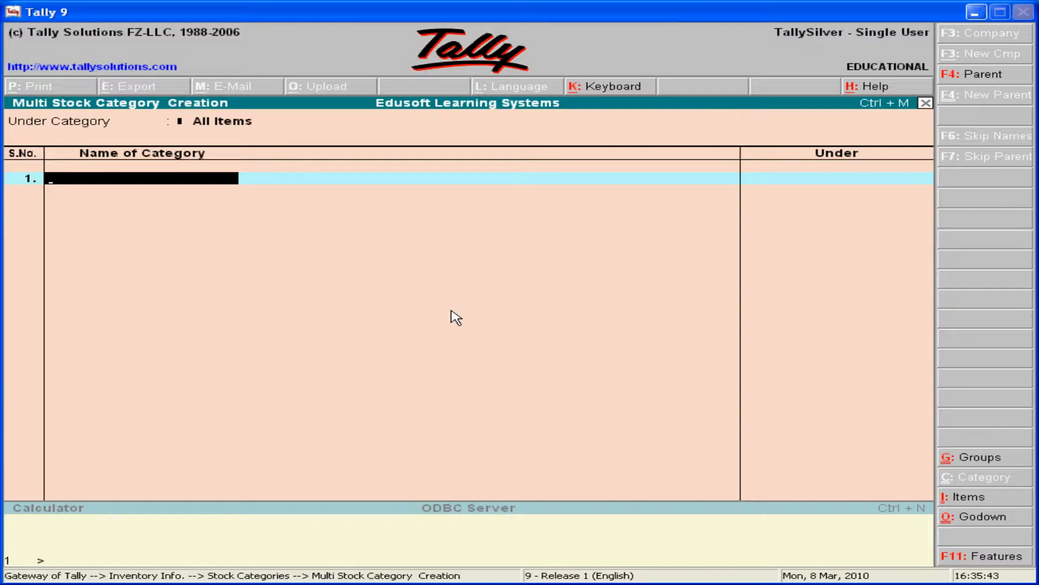
{"action": "type", "text": "Hcl"}
{"action": "key", "text": "Return"}
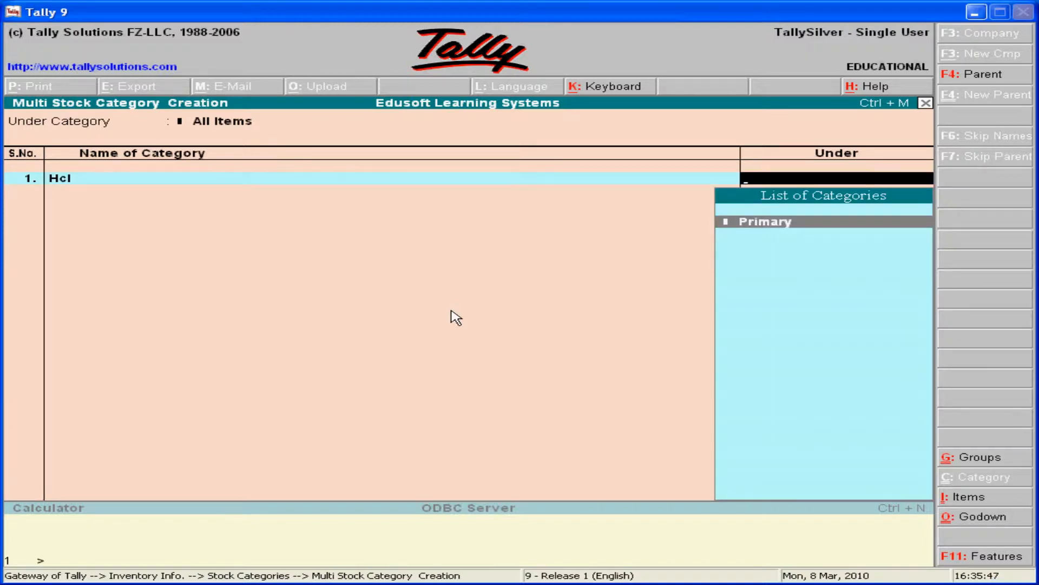
{"action": "key", "text": "Return"}
{"action": "type", "text": "Hp"}
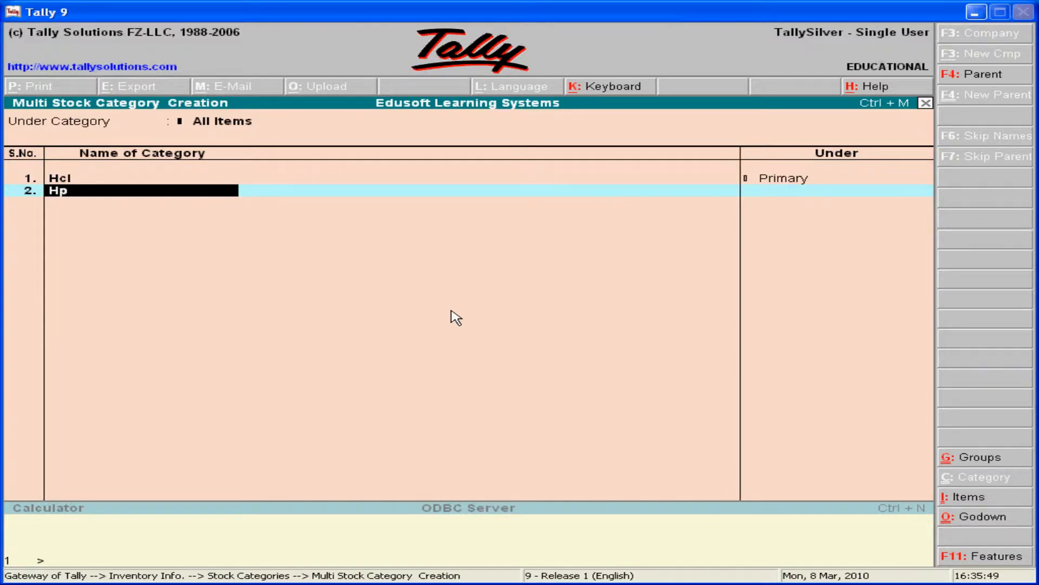
{"action": "key", "text": "Return"}
{"action": "key", "text": "Return"}
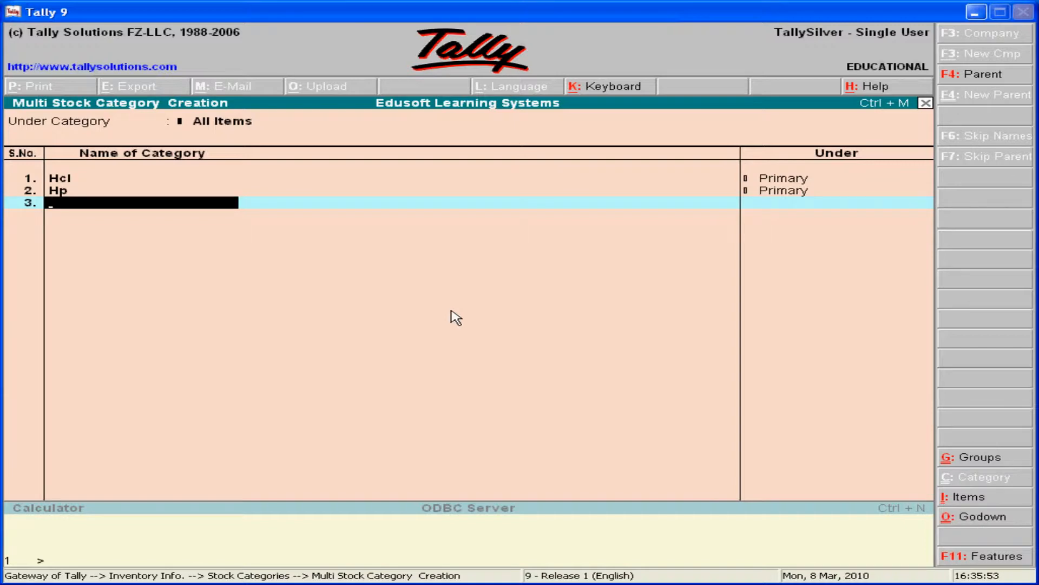
{"action": "key", "text": "Return"}
{"action": "key", "text": "y"}
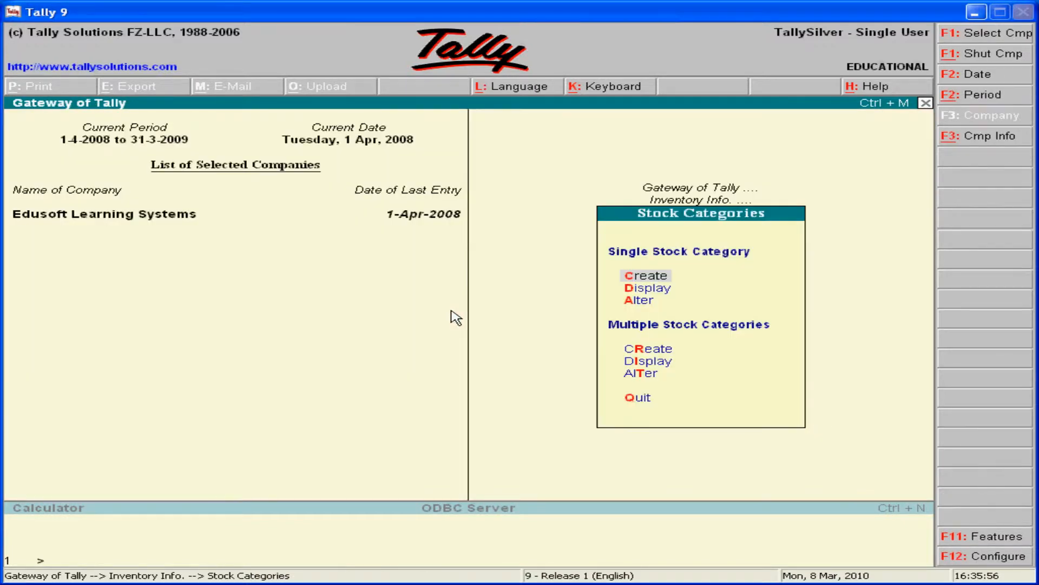
{"action": "key", "text": "Down"}
{"action": "key", "text": "Down"}
{"action": "key", "text": "Down"}
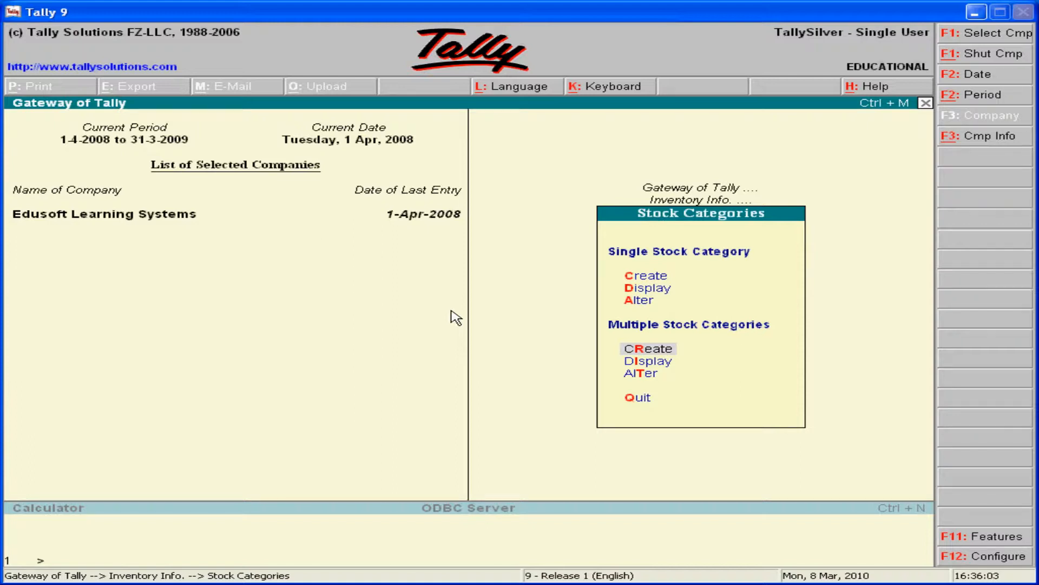
{"action": "key", "text": "Return"}
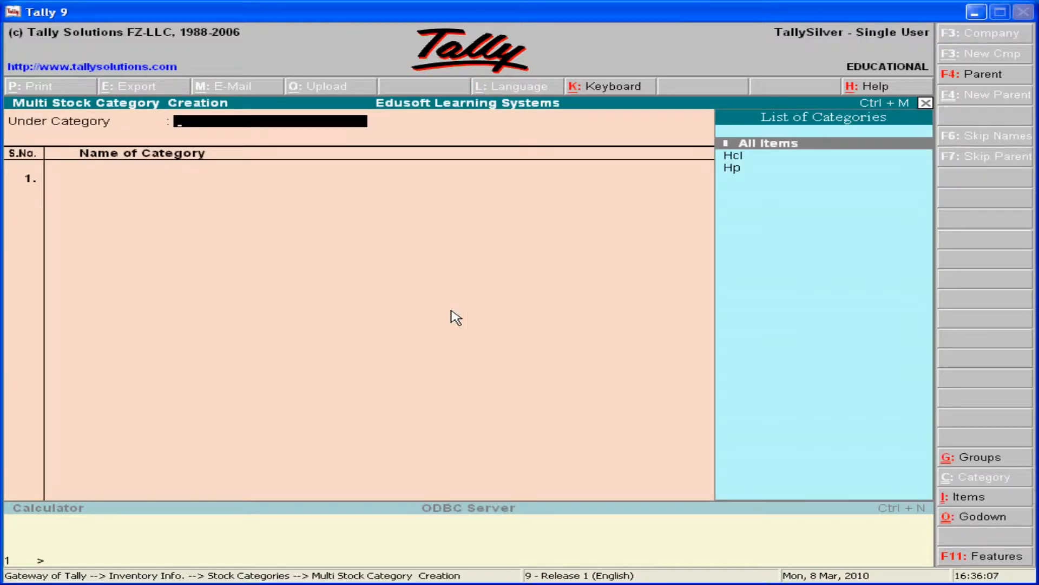
{"action": "key", "text": "Return"}
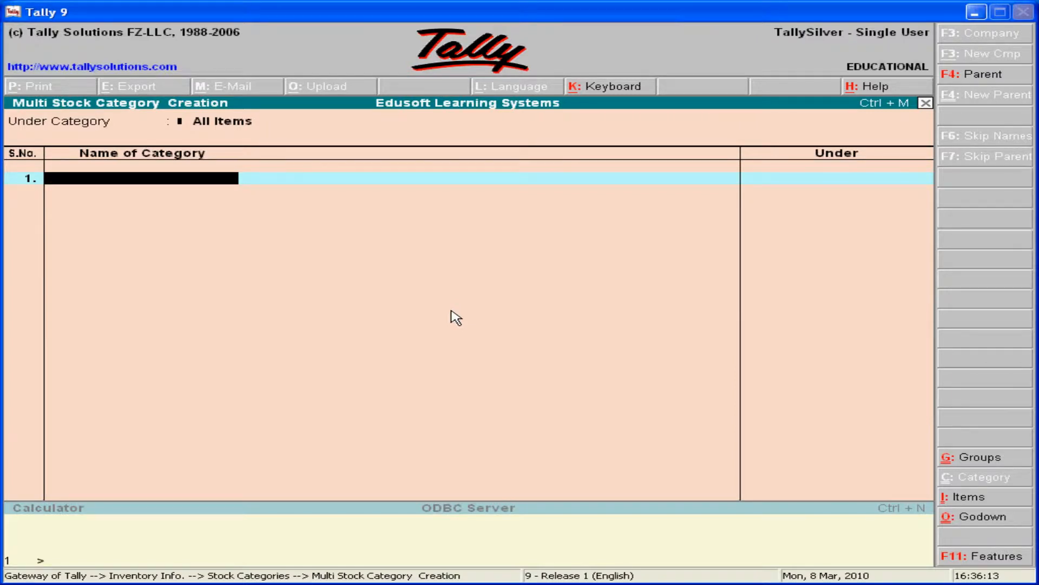
{"action": "key", "text": "Escape"}
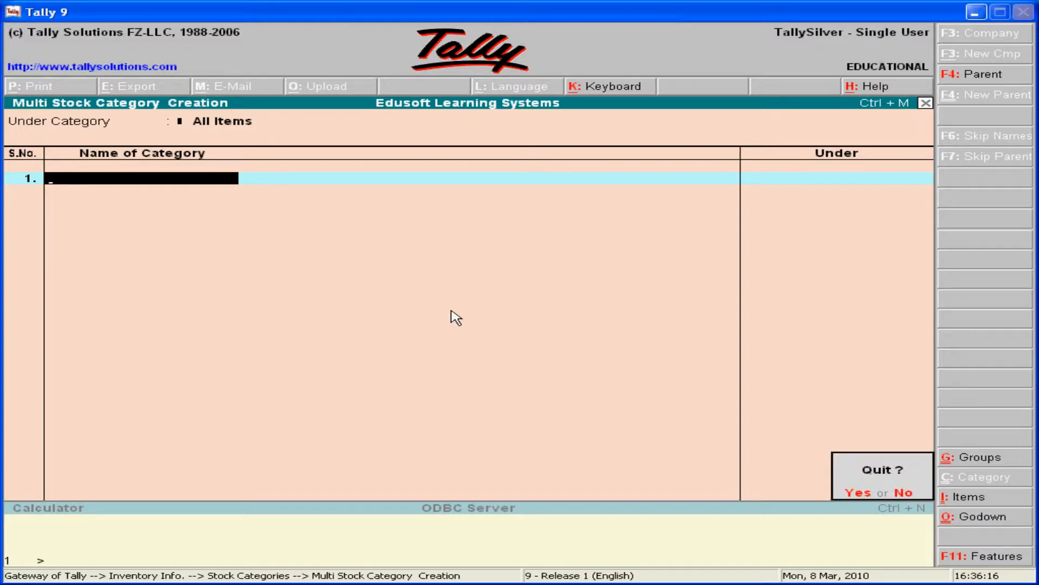
{"action": "key", "text": "y"}
{"action": "key", "text": "Up"}
{"action": "key", "text": "Up"}
{"action": "key", "text": "Up"}
{"action": "key", "text": "Return"}
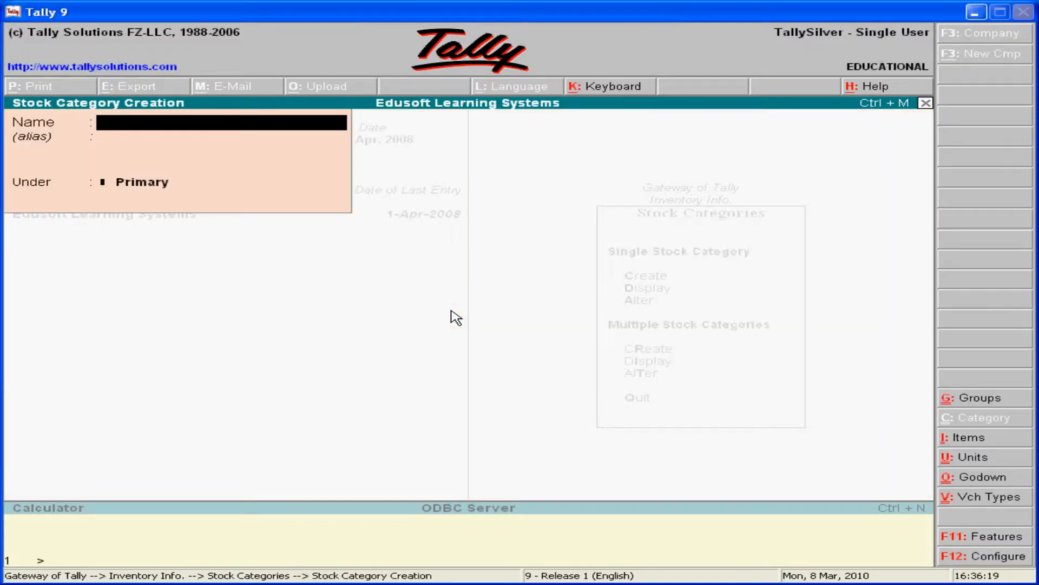
{"action": "key", "text": "Escape"}
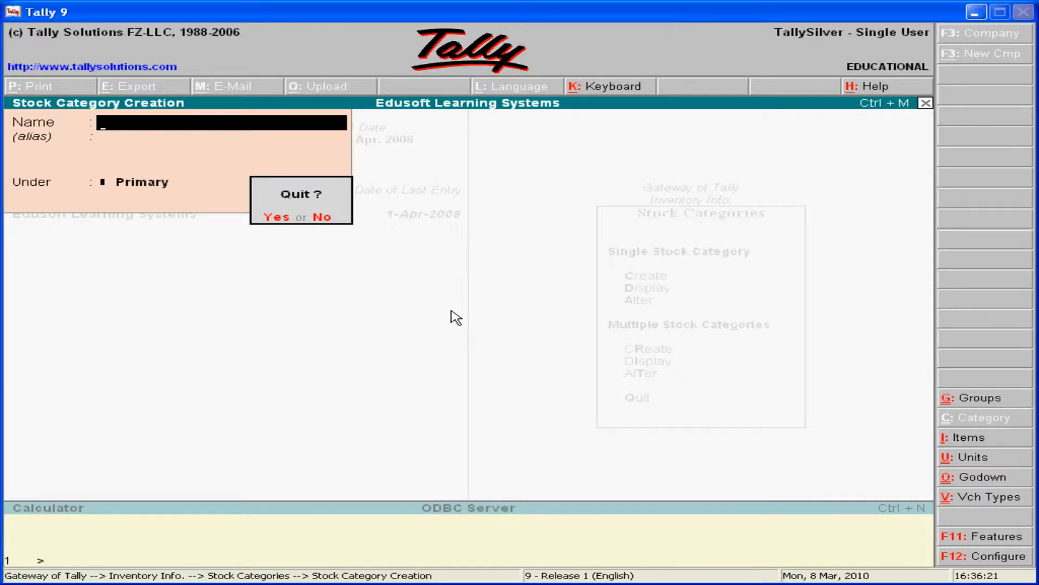
{"action": "key", "text": "Return"}
{"action": "key", "text": "Return"}
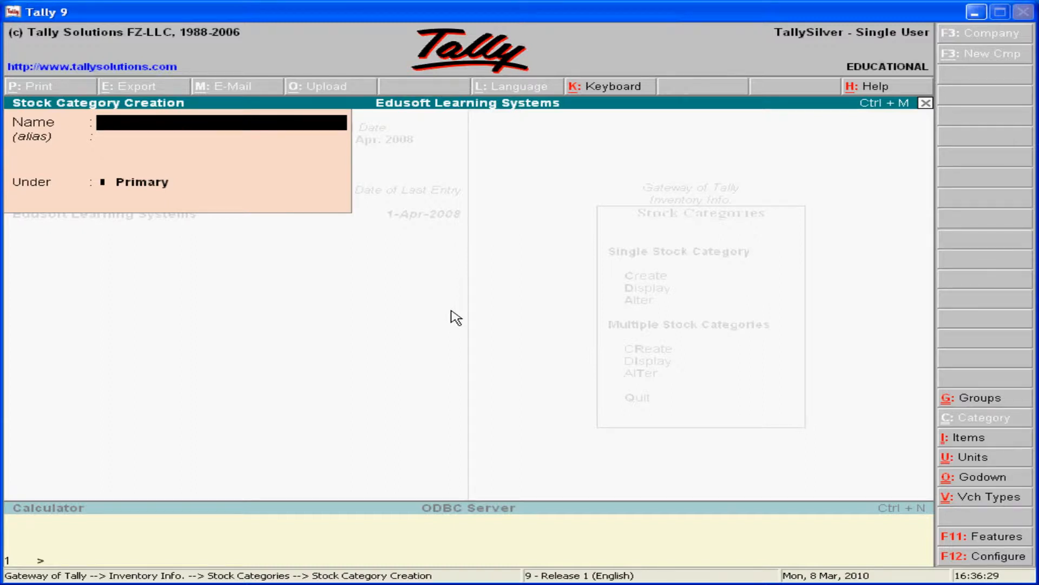
Create a single stock category named Operating Systems under Primary, without an alias, and accept it.
{"action": "type", "text": "Operating Systems"}
{"action": "key", "text": "Return"}
{"action": "key", "text": "Return"}
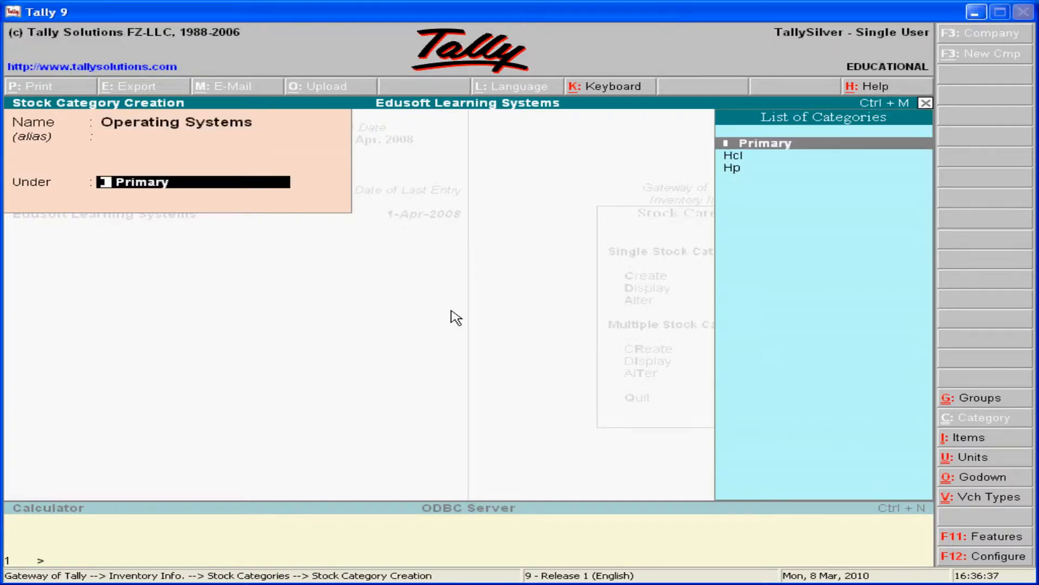
{"action": "key", "text": "Return"}
{"action": "key", "text": "y"}
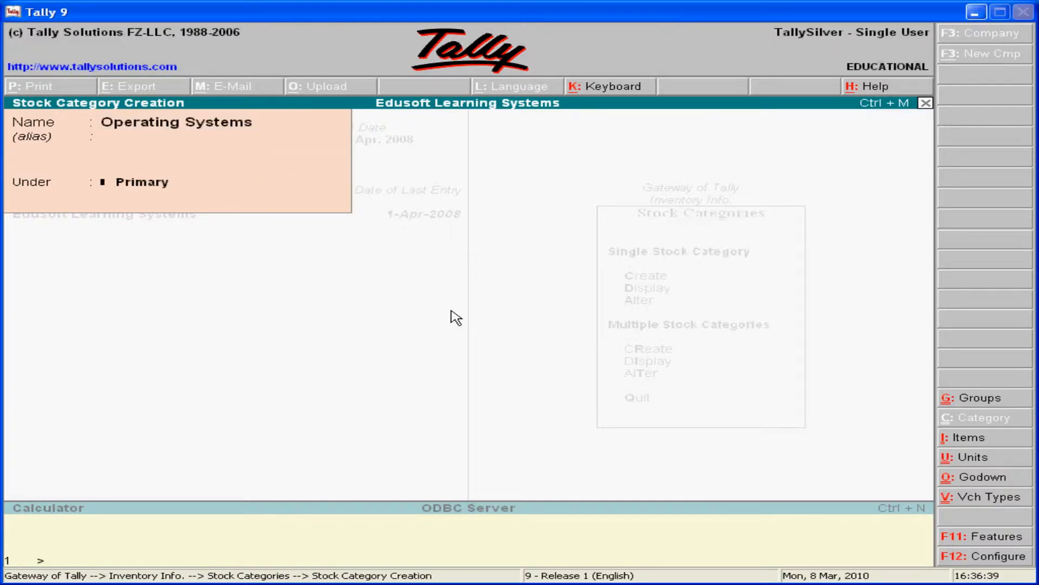
Create another stock category named Databases under Primary and accept it.
{"action": "type", "text": "Da"}
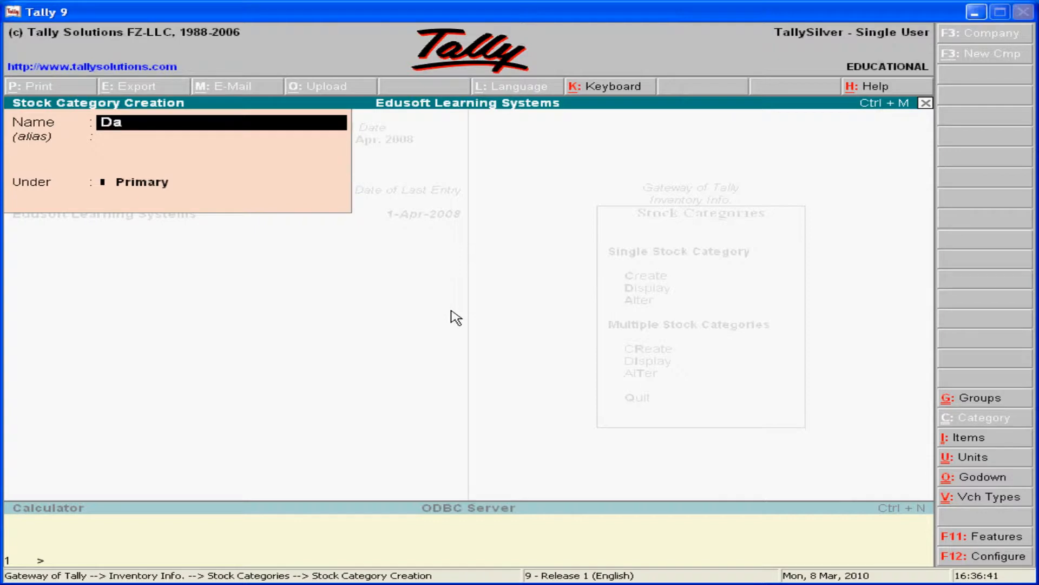
{"action": "type", "text": "tabases"}
{"action": "key", "text": "Return"}
{"action": "key", "text": "Return"}
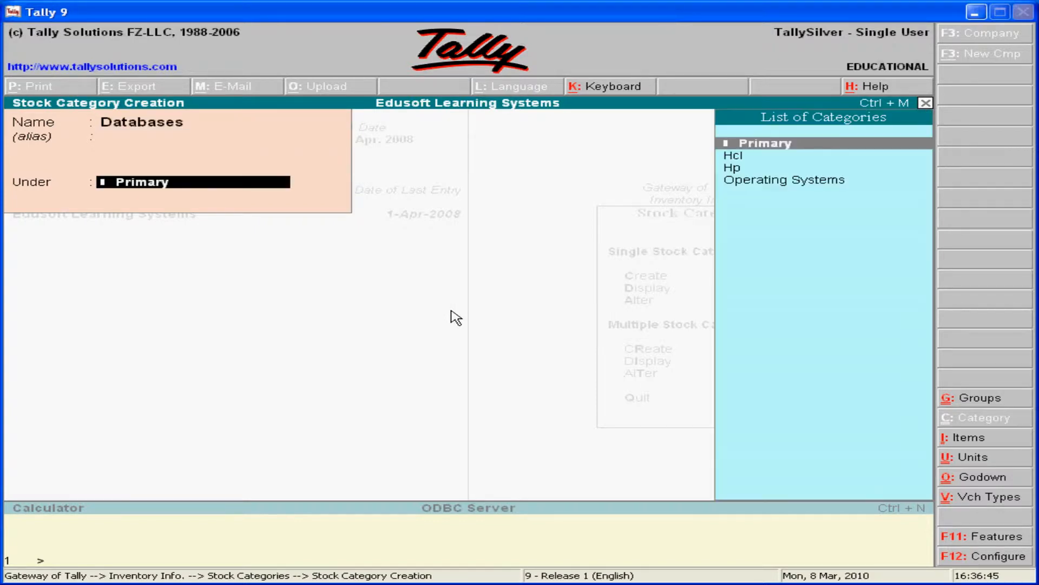
{"action": "key", "text": "Return"}
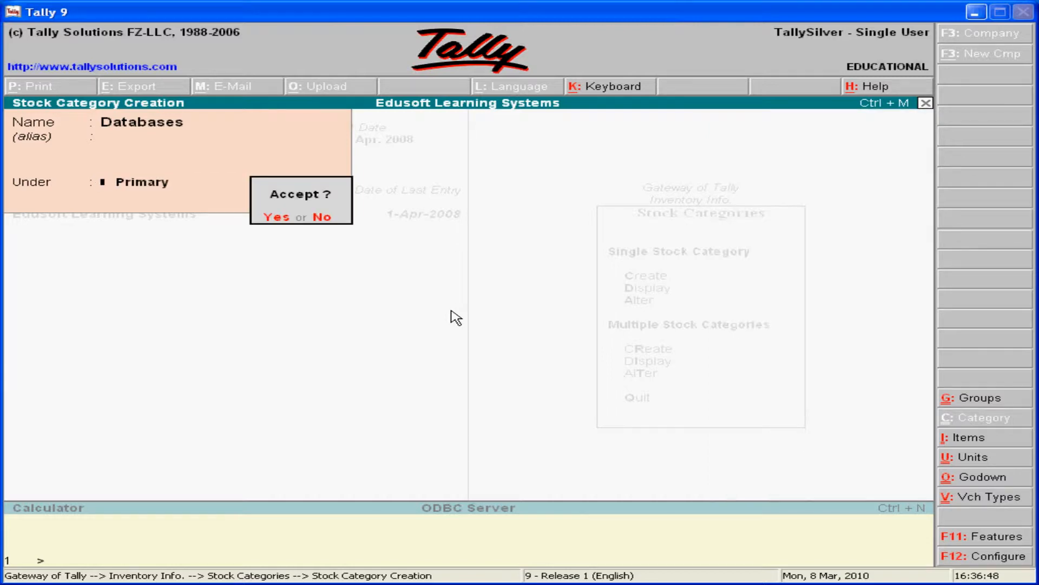
{"action": "key", "text": "Return"}
Add the stock category Application Software under Primary, leaving the alias empty, and save it.
{"action": "type", "text": "A"}
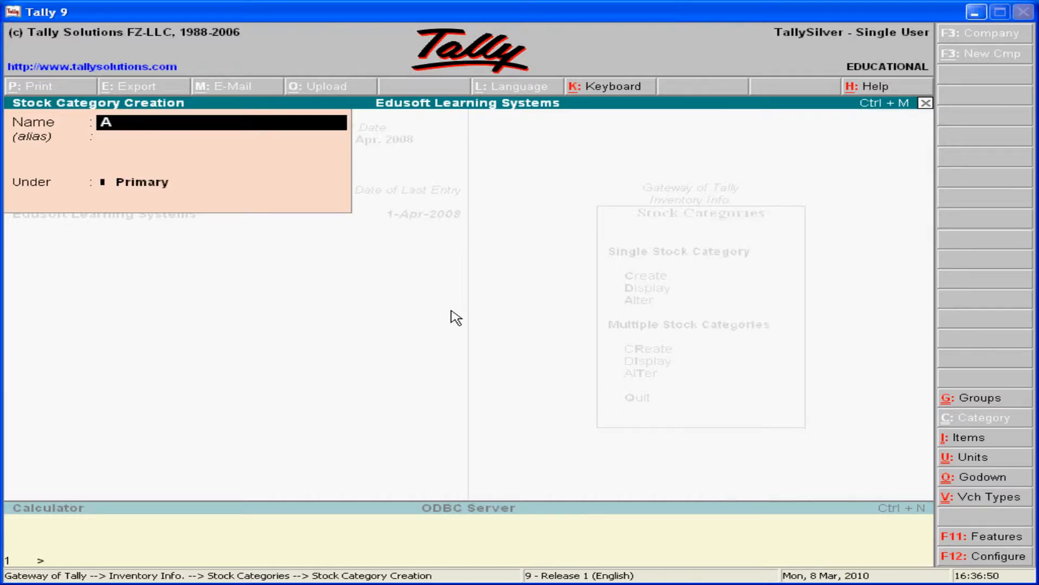
{"action": "type", "text": "pplication Software"}
{"action": "key", "text": "Return"}
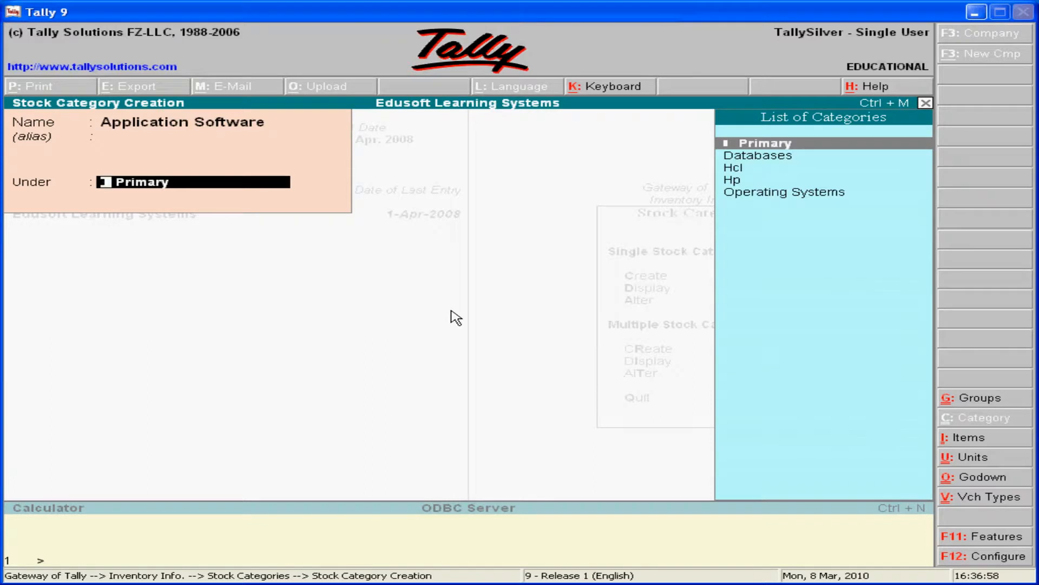
{"action": "key", "text": "Return"}
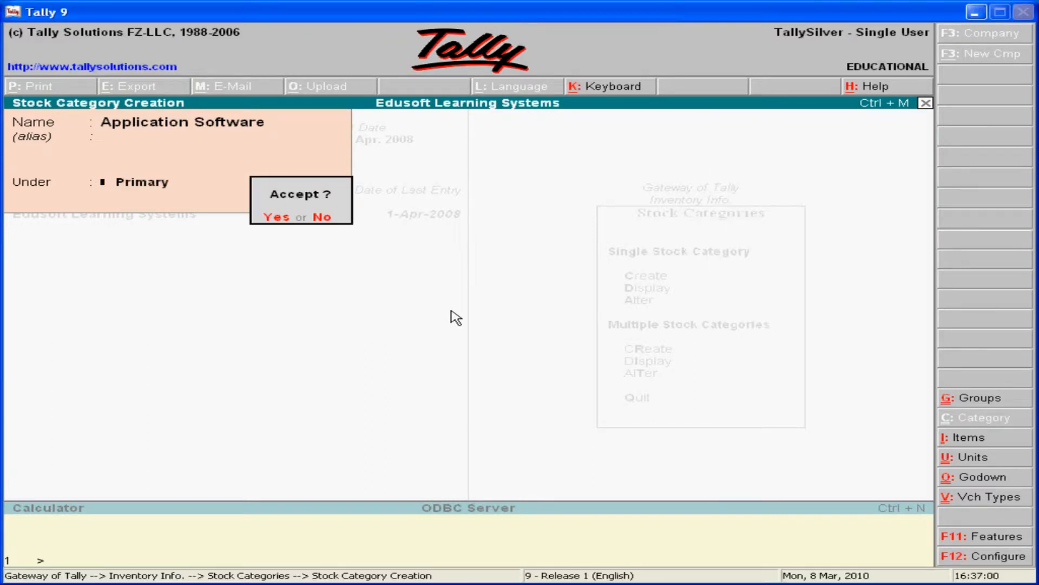
{"action": "key", "text": "Return"}
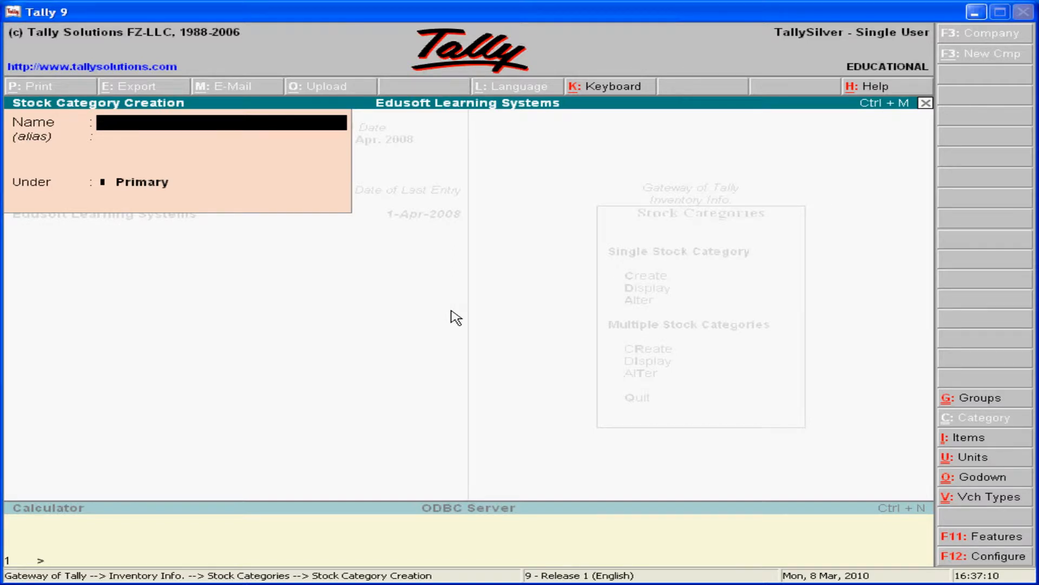
Create the stock category Microsoft under Primary, with no alias, and accept it.
{"action": "type", "text": "Microsoft"}
{"action": "key", "text": "Return"}
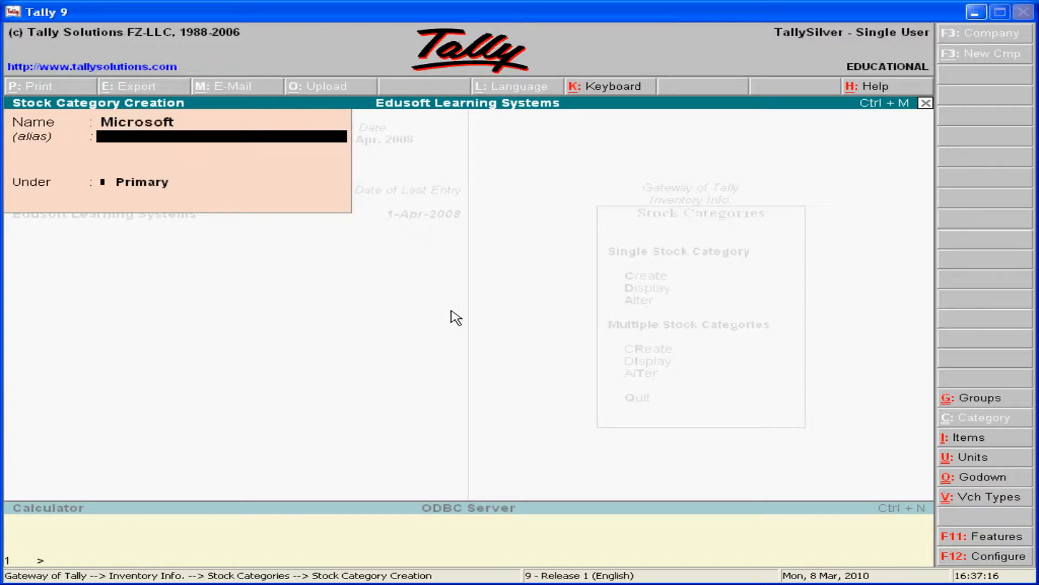
{"action": "key", "text": "Return"}
{"action": "key", "text": "Return"}
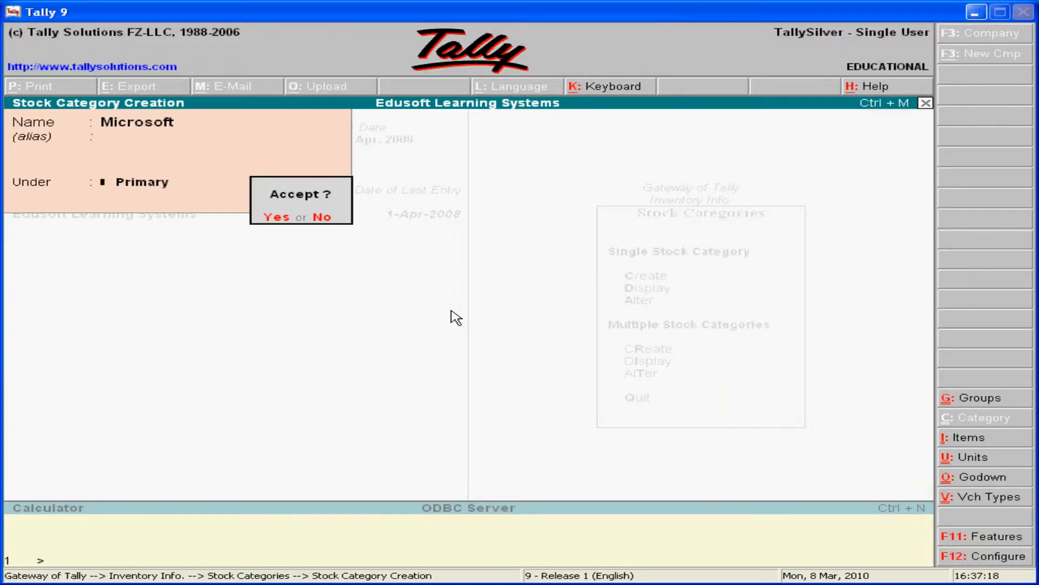
{"action": "key", "text": "Return"}
Create the stock category Sunmicro Systems under Primary, and leave stock categories for the inventory masters list.
{"action": "type", "text": "Sys"}
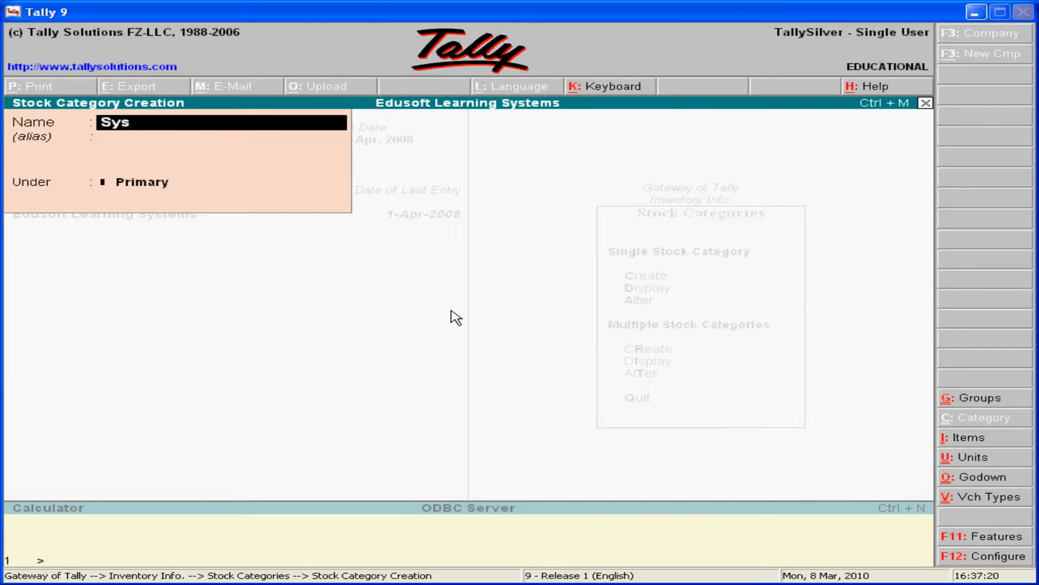
{"action": "key", "text": "BackSpace"}
{"action": "key", "text": "BackSpace"}
{"action": "type", "text": "unmicro Systems"}
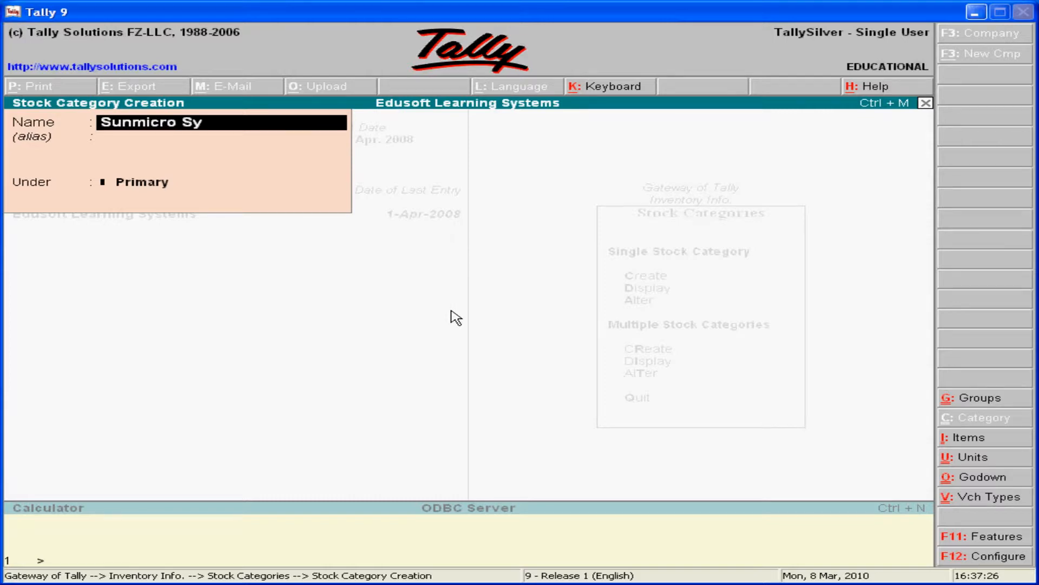
{"action": "key", "text": "Return"}
{"action": "key", "text": "Return"}
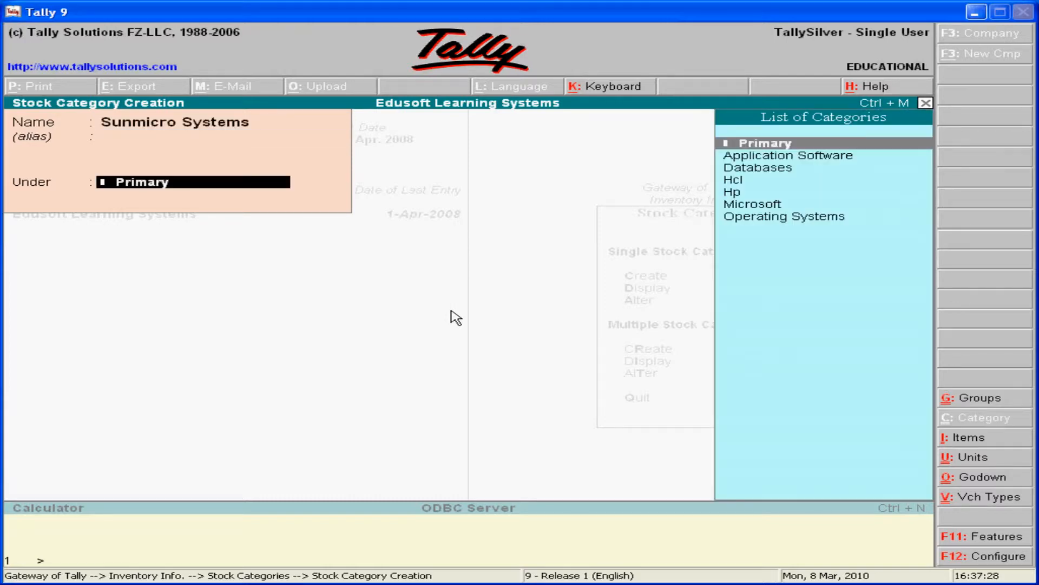
{"action": "key", "text": "Return"}
{"action": "key", "text": "Return"}
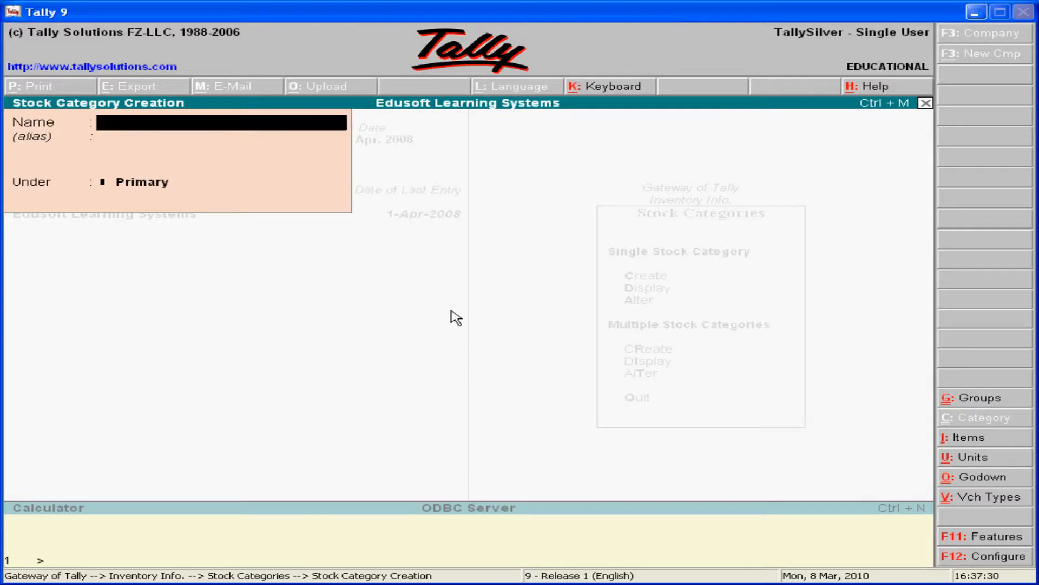
{"action": "key", "text": "Escape"}
{"action": "key", "text": "Return"}
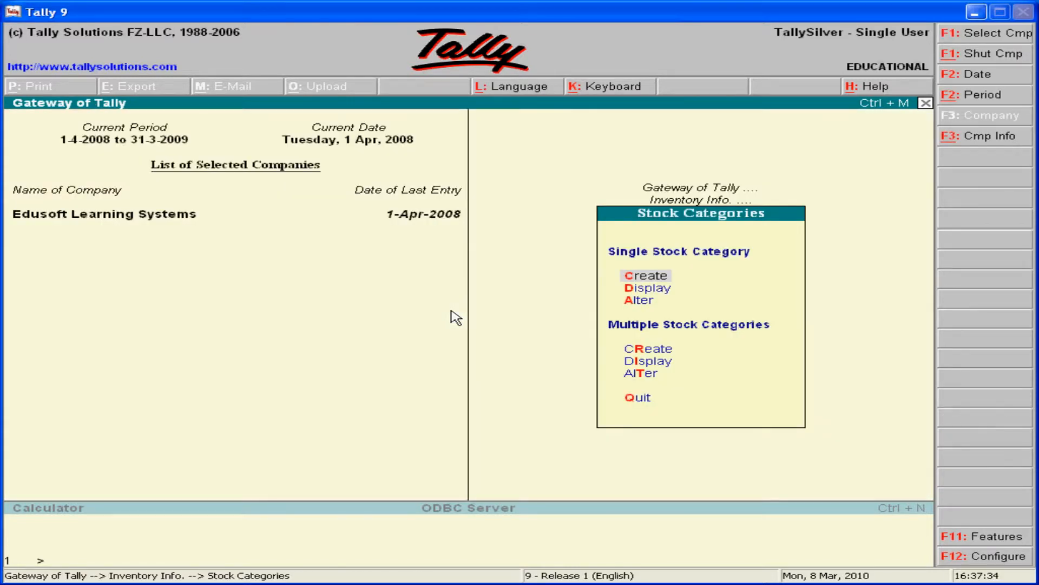
{"action": "key", "text": "Escape"}
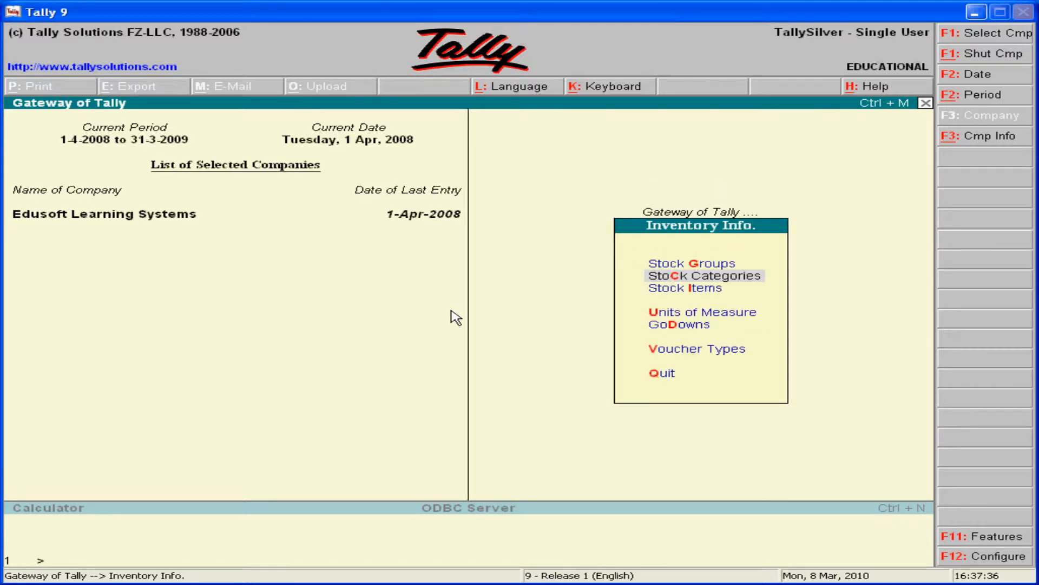
Start a single stock item named Monitor without an alias and place it under the Hardware group.
{"action": "key", "text": "Down"}
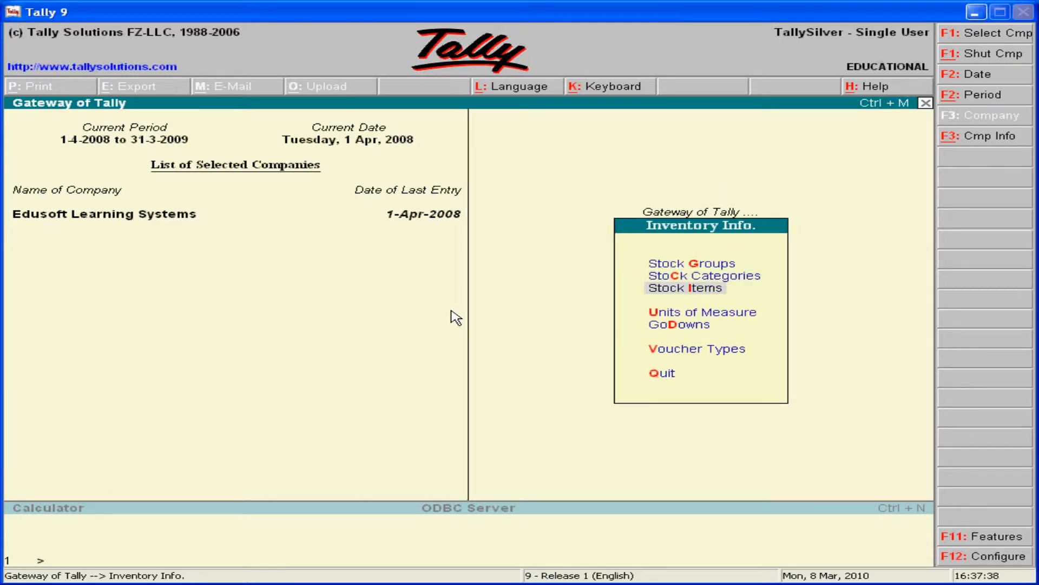
{"action": "key", "text": "Return"}
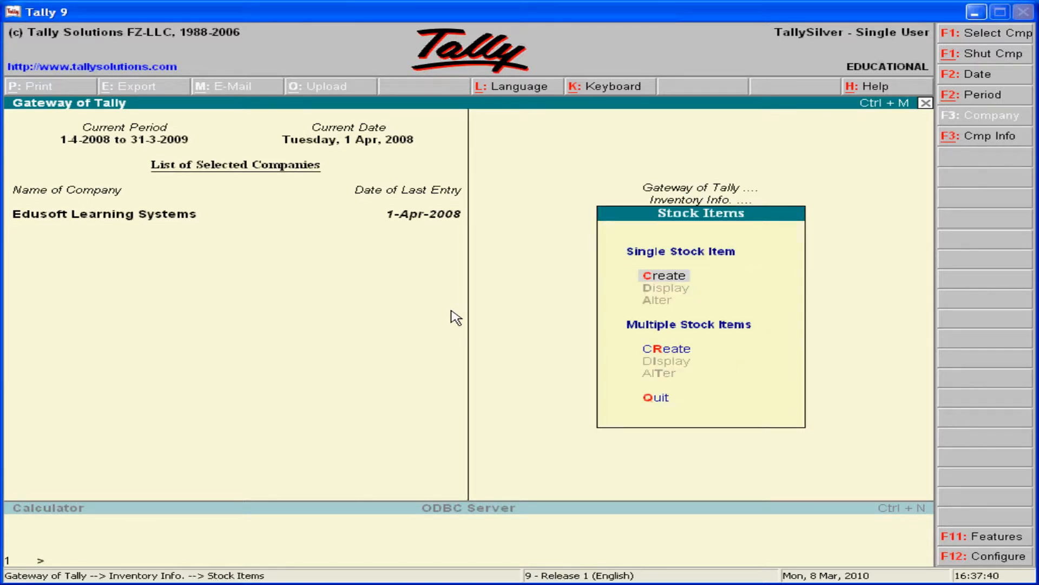
{"action": "key", "text": "Down"}
{"action": "key", "text": "Up"}
{"action": "key", "text": "Return"}
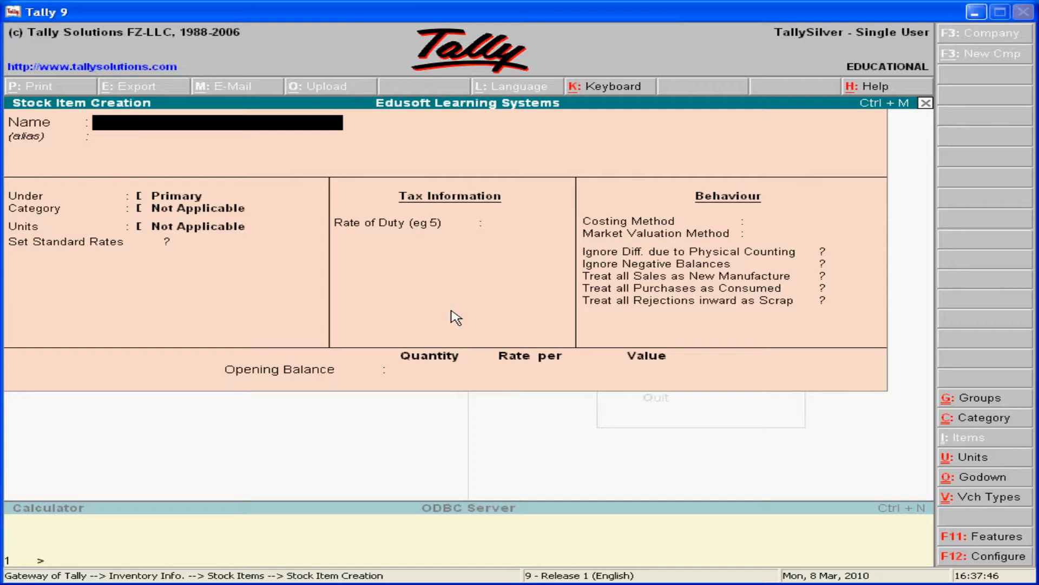
{"action": "type", "text": "Monitor"}
{"action": "key", "text": "Return"}
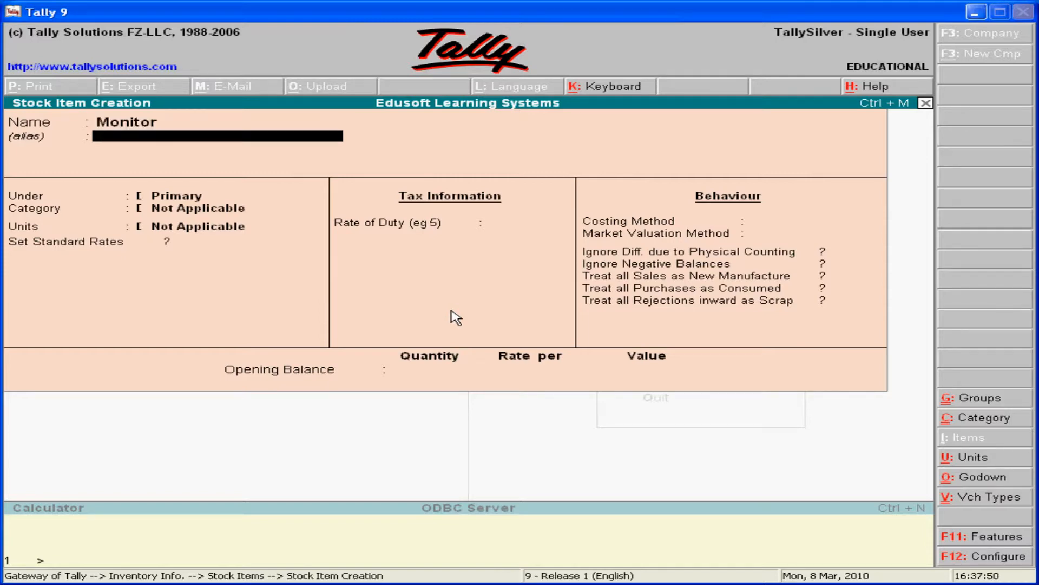
{"action": "key", "text": "Return"}
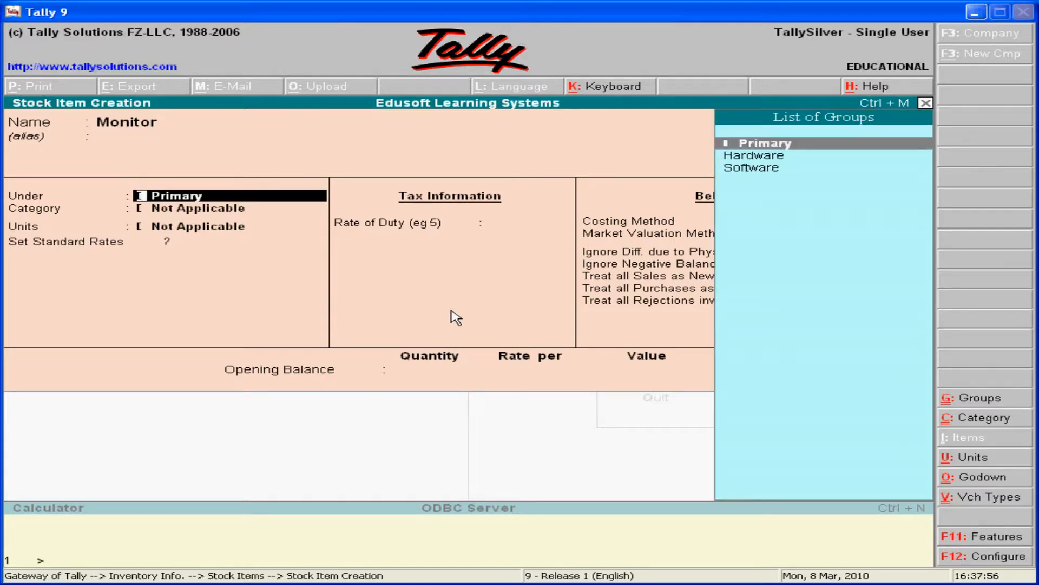
{"action": "key", "text": "Down"}
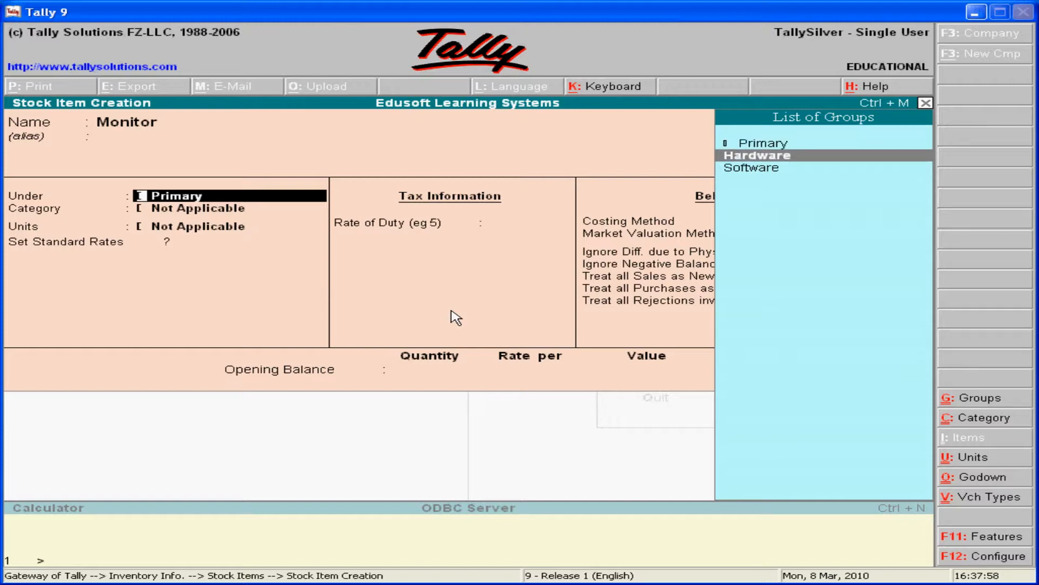
{"action": "key", "text": "Return"}
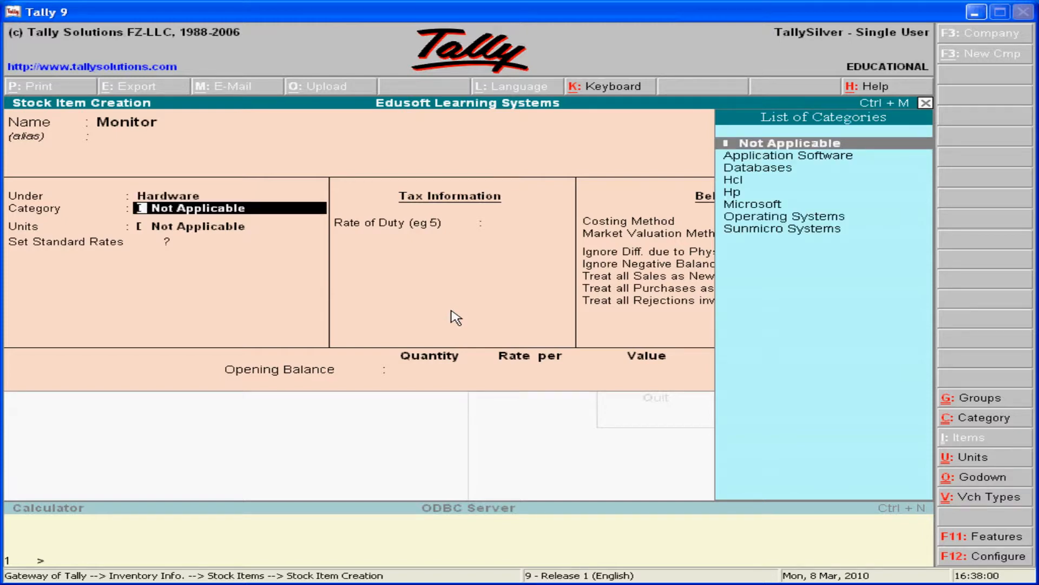
Assign the Monitor stock item to the Hcl category and set its units to nos.
{"action": "key", "text": "Down"}
{"action": "key", "text": "Down"}
{"action": "key", "text": "Down"}
{"action": "key", "text": "Down"}
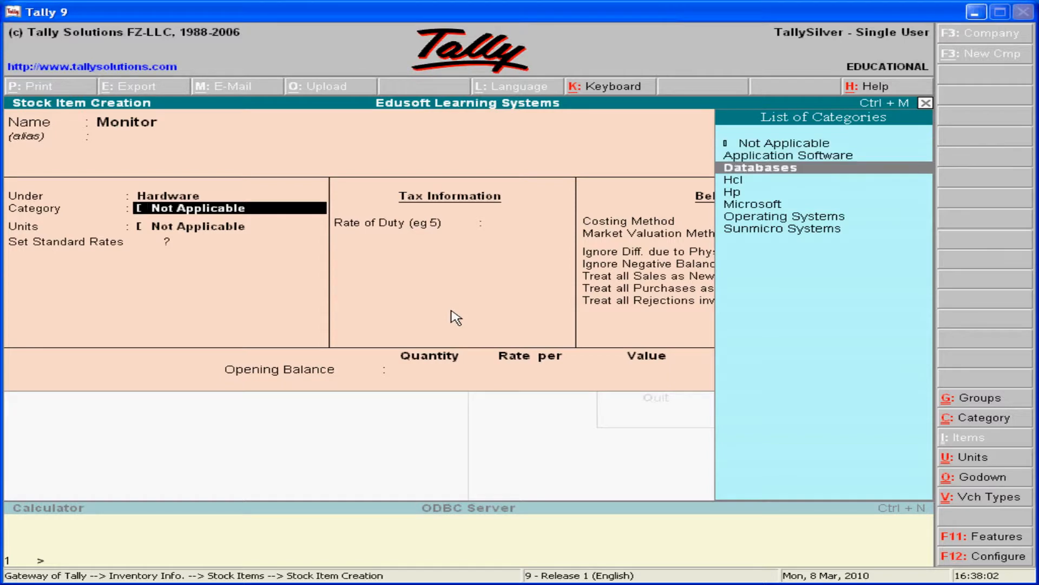
{"action": "key", "text": "Up"}
{"action": "key", "text": "Down"}
{"action": "key", "text": "Up"}
{"action": "key", "text": "Return"}
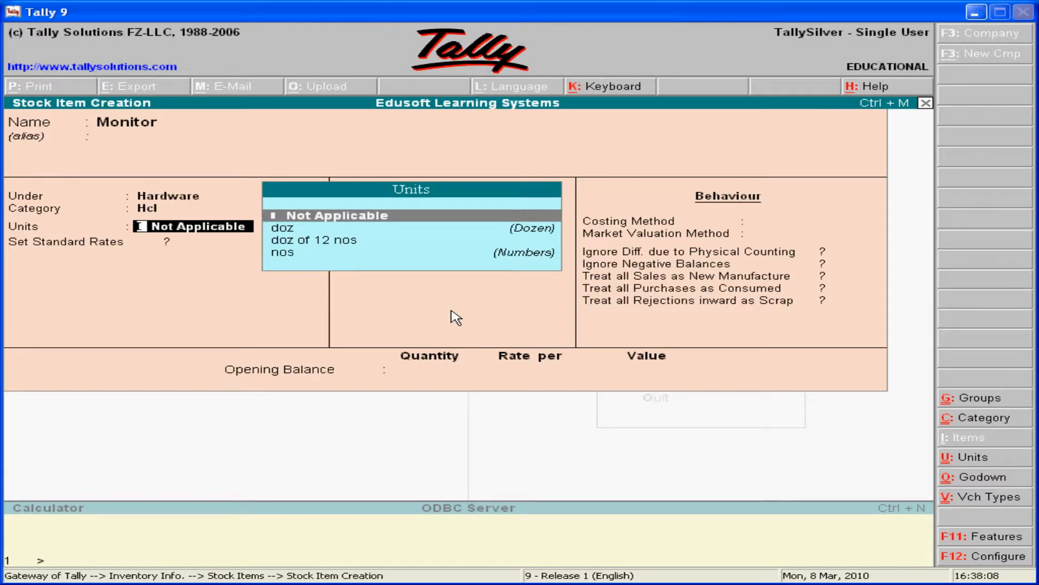
{"action": "key", "text": "Down"}
{"action": "key", "text": "Down"}
{"action": "key", "text": "Down"}
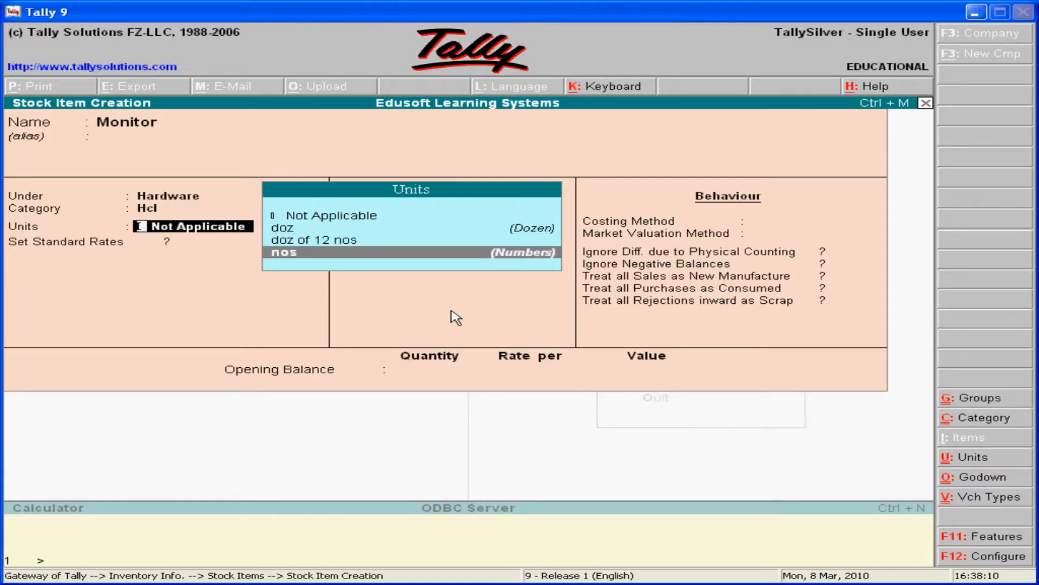
{"action": "key", "text": "Return"}
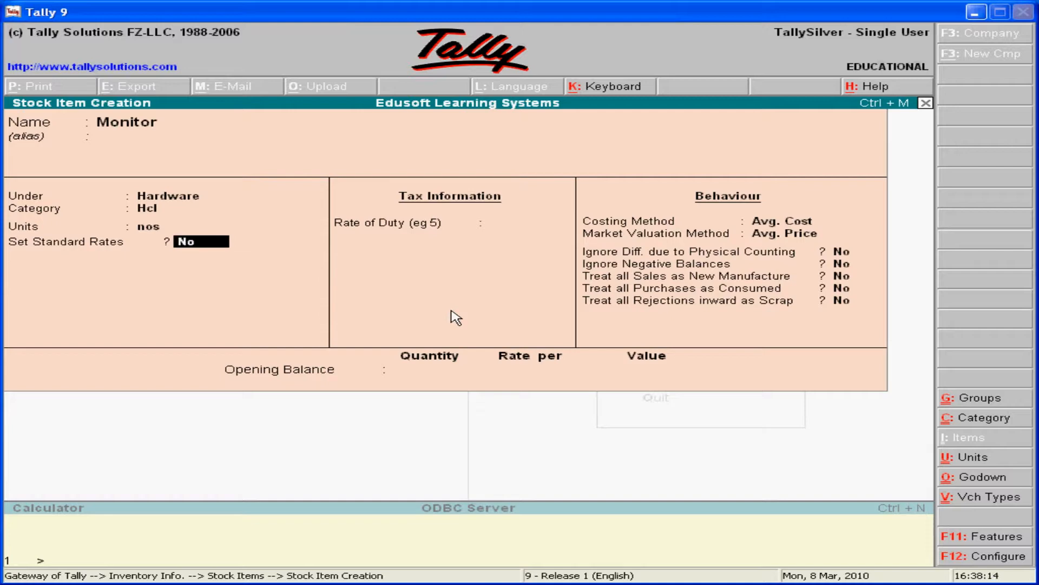
Leave Monitor's standard rates off, set its duty rate to 2 without a tariff classification, and keep Avg. Cost and Avg. Price as valuation methods.
{"action": "key", "text": "Return"}
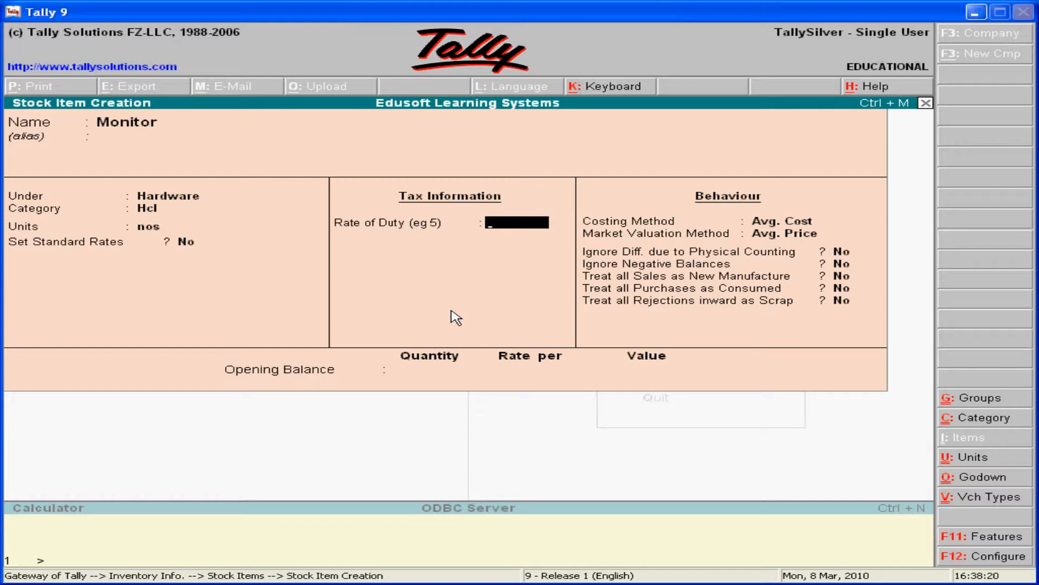
{"action": "type", "text": "2"}
{"action": "key", "text": "Return"}
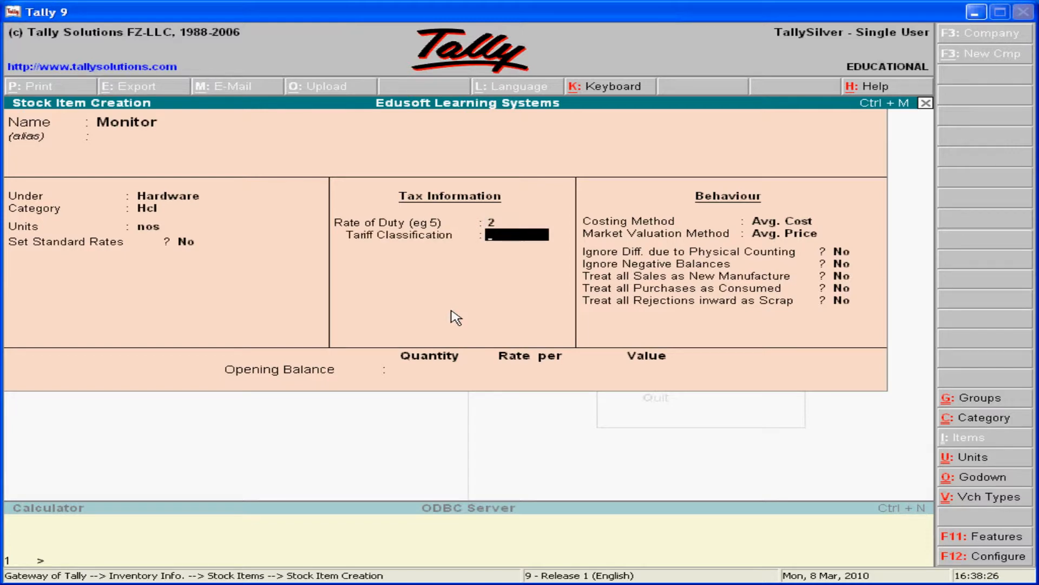
{"action": "key", "text": "Return"}
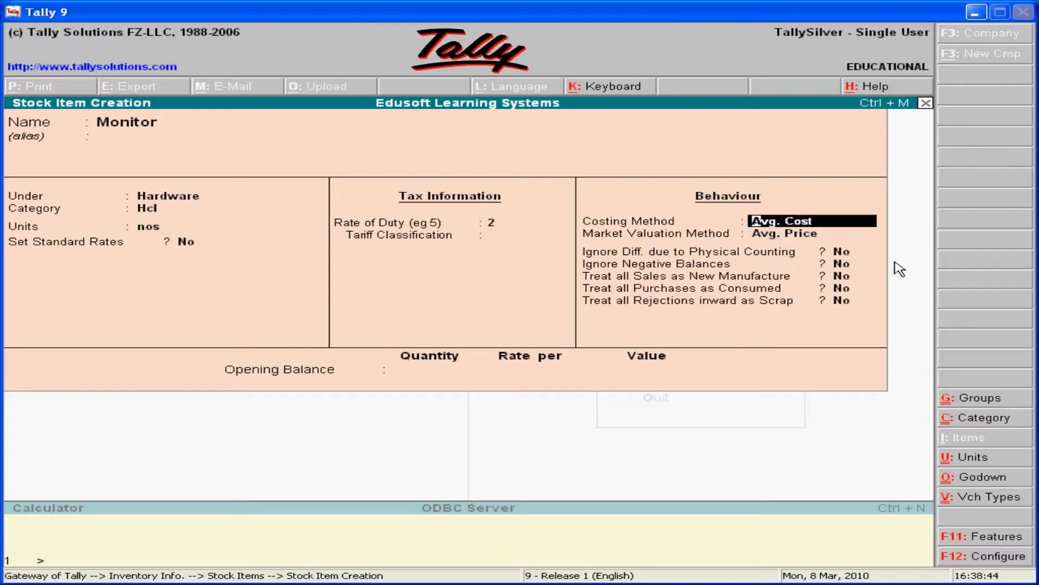
{"action": "key", "text": "Return"}
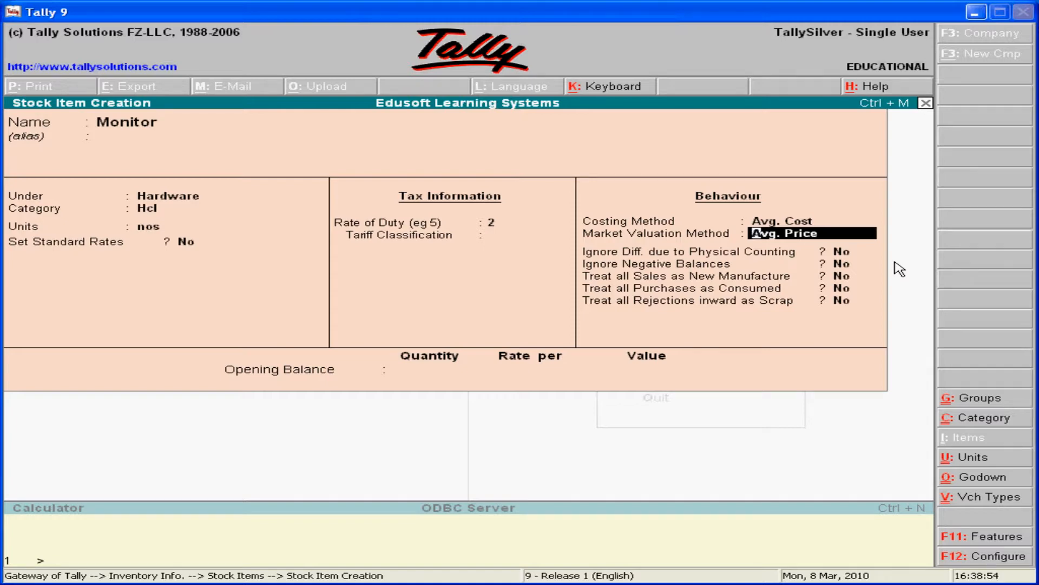
{"action": "key", "text": "Return"}
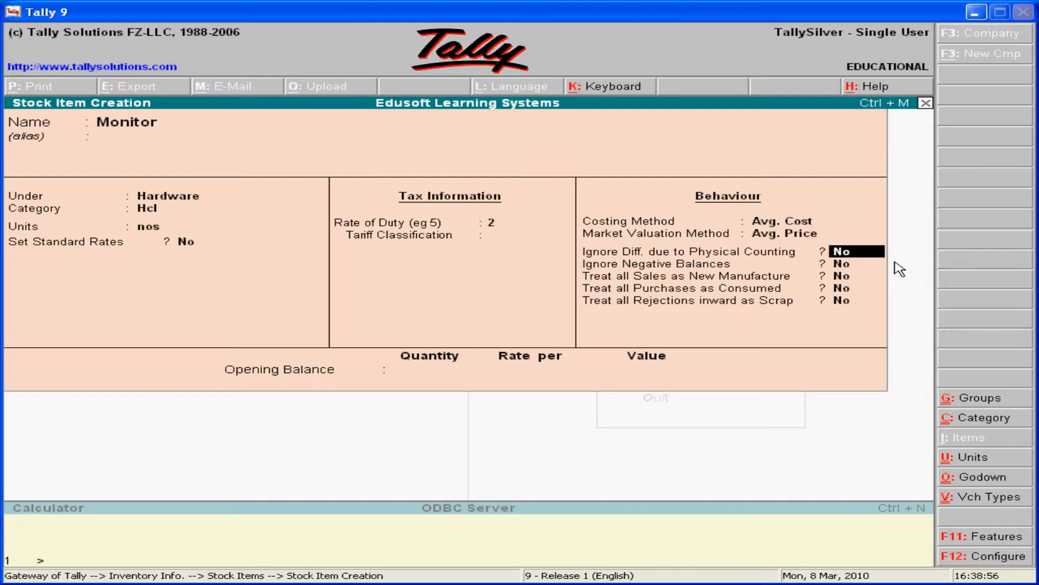
Try Last Sale Price as Monitor's market valuation method, and set the method back to Avg. Price.
{"action": "key", "text": "BackSpace"}
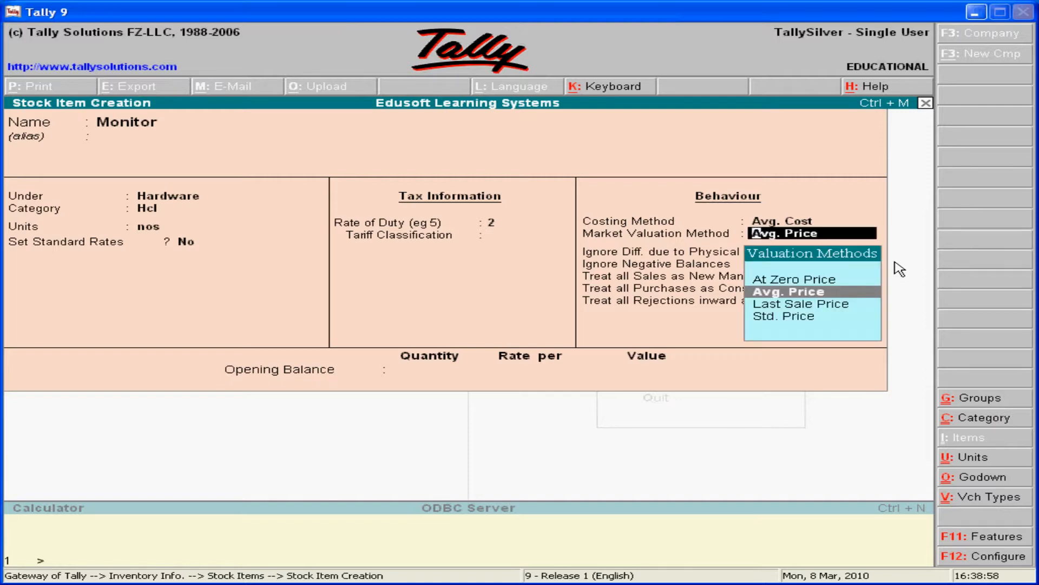
{"action": "key", "text": "Up"}
{"action": "key", "text": "Down"}
{"action": "key", "text": "Down"}
{"action": "key", "text": "Down"}
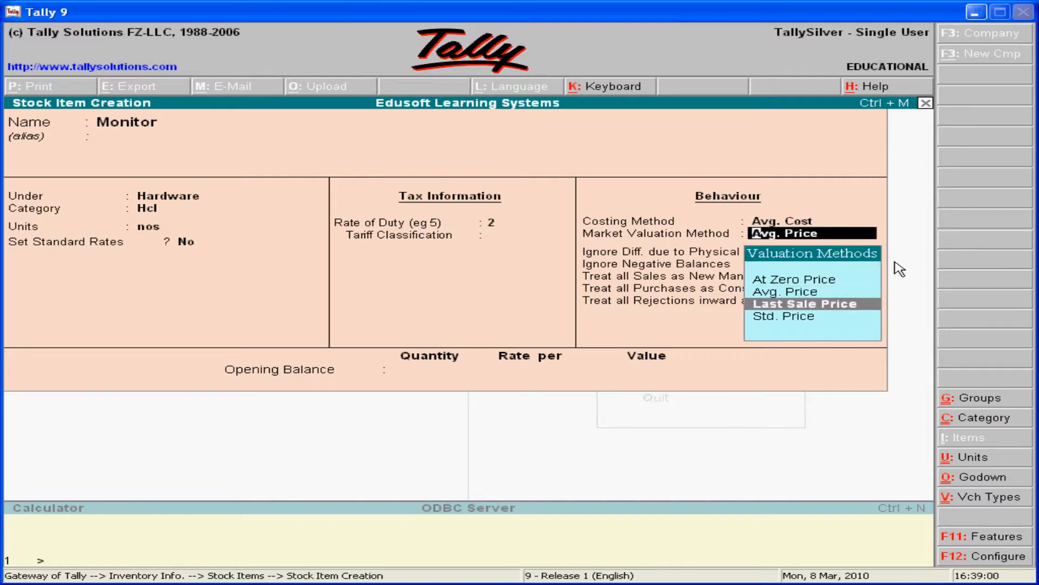
{"action": "key", "text": "Up"}
{"action": "key", "text": "Return"}
{"action": "key", "text": "BackSpace"}
{"action": "key", "text": "Up"}
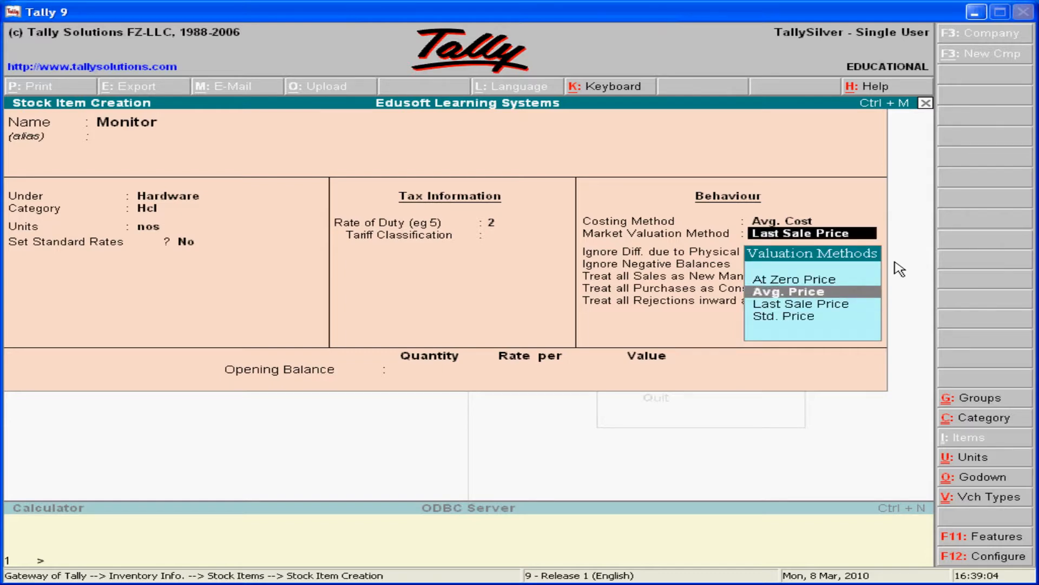
{"action": "key", "text": "Return"}
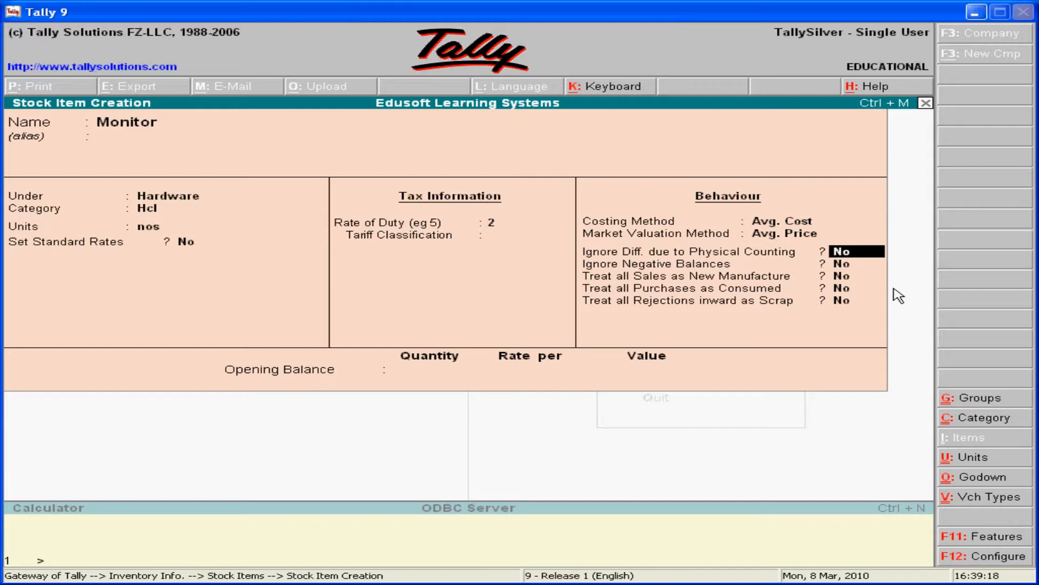
Keep all five of Monitor's behaviour options, from physical counting differences to rejections inward as scrap, at No.
{"action": "key", "text": "Return"}
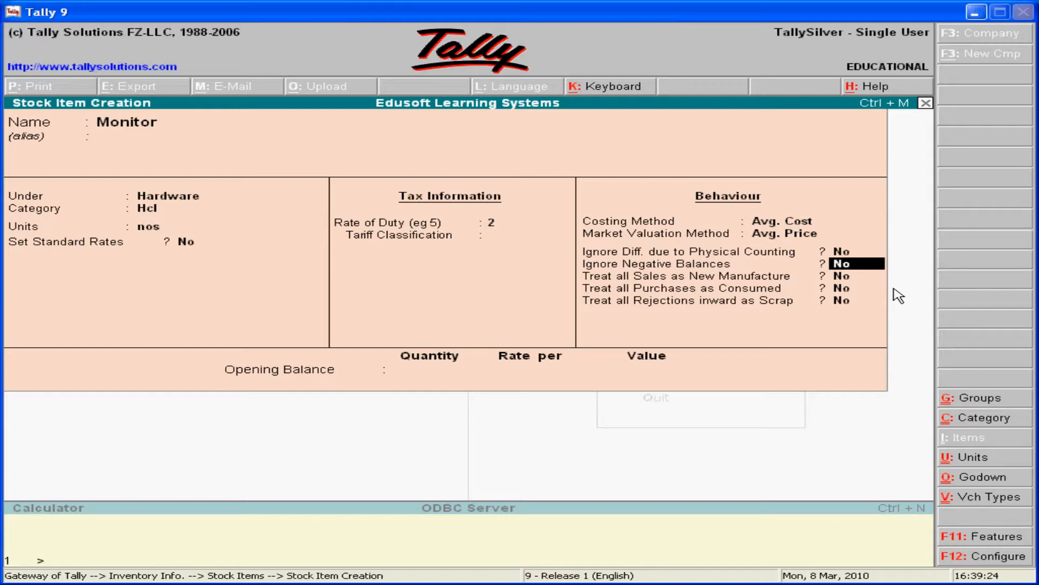
{"action": "key", "text": "Return"}
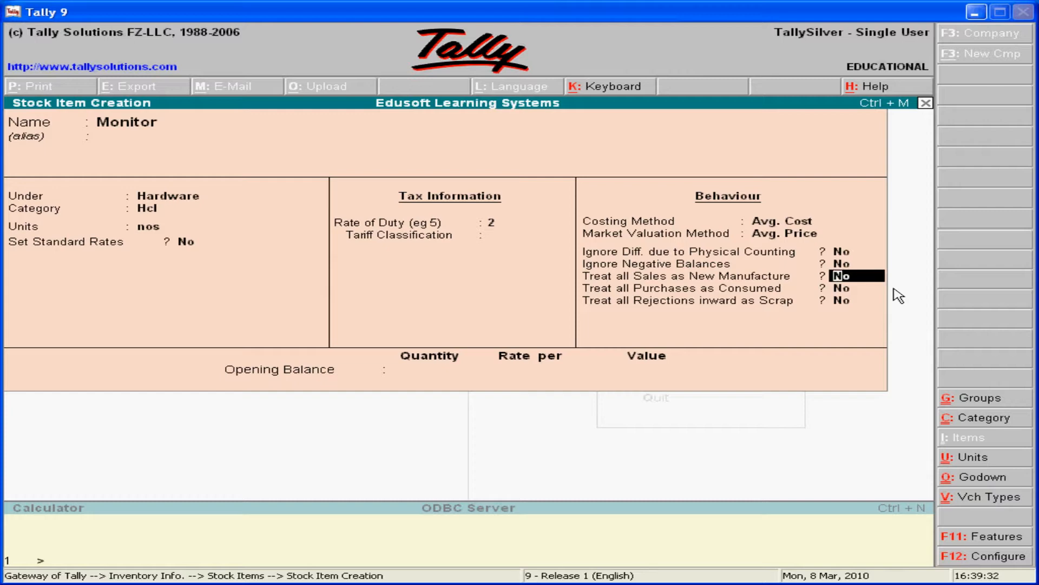
{"action": "key", "text": "Return"}
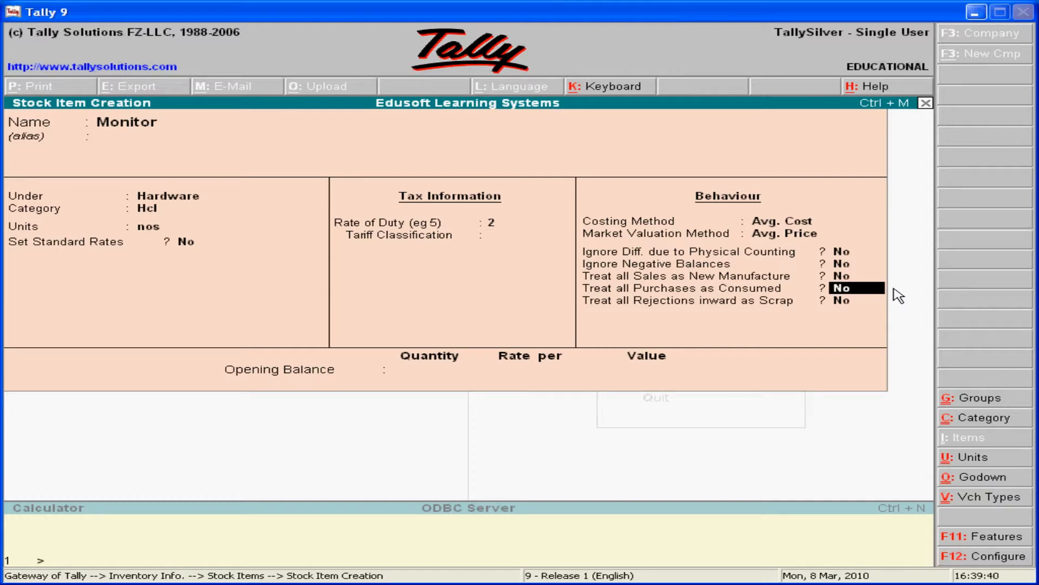
{"action": "key", "text": "Return"}
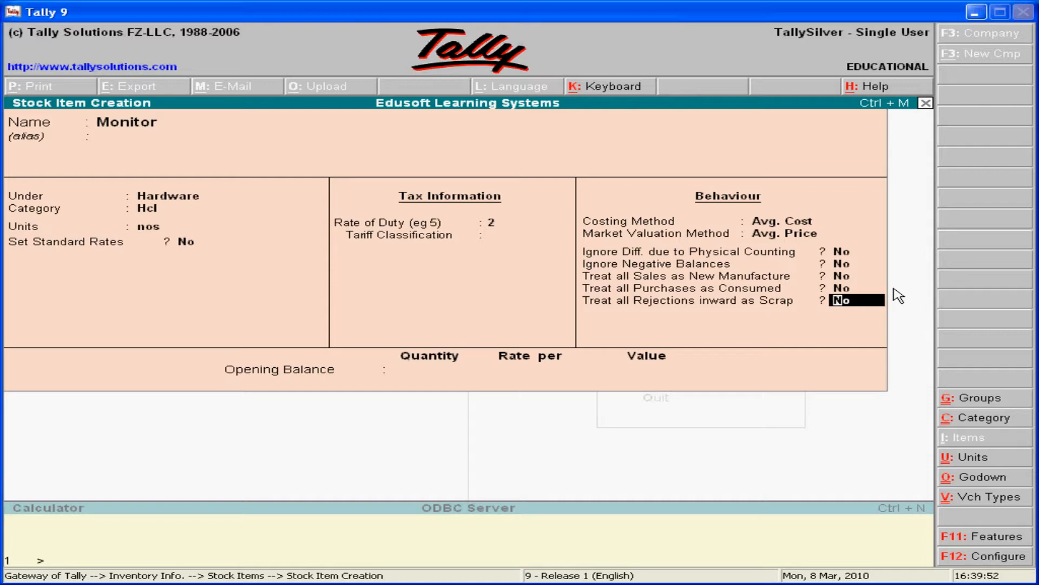
{"action": "key", "text": "Return"}
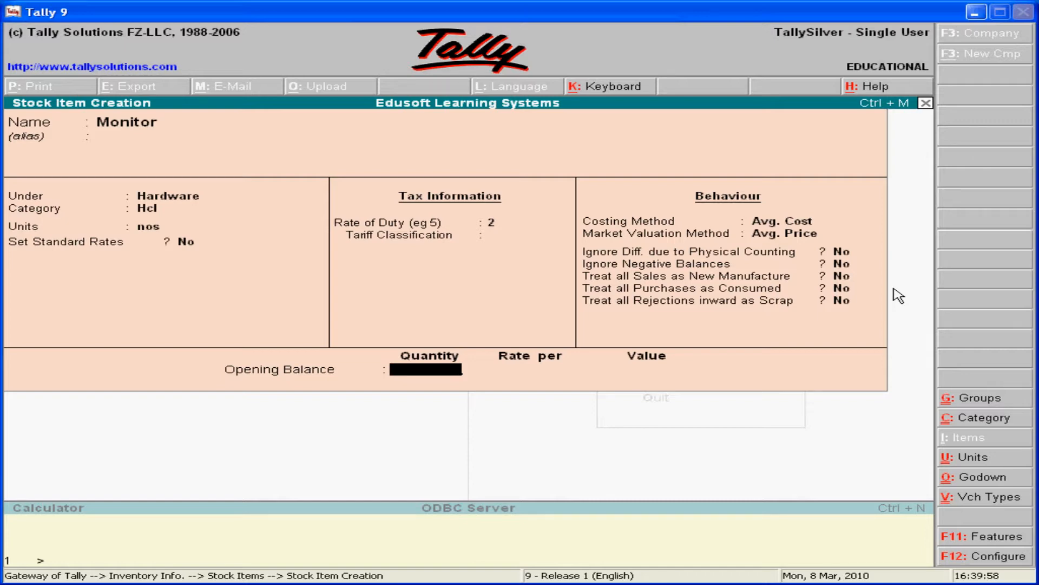
Enter an opening quantity of 10 nos for Monitor and allocate all of it to the Beach Street godown.
{"action": "type", "text": "10"}
{"action": "key", "text": "Return"}
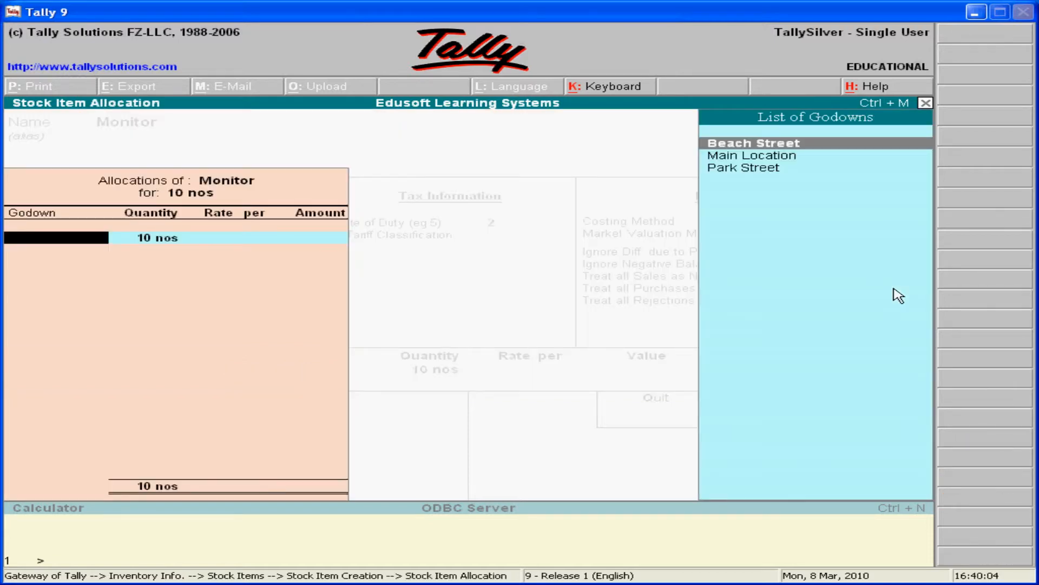
{"action": "key", "text": "Down"}
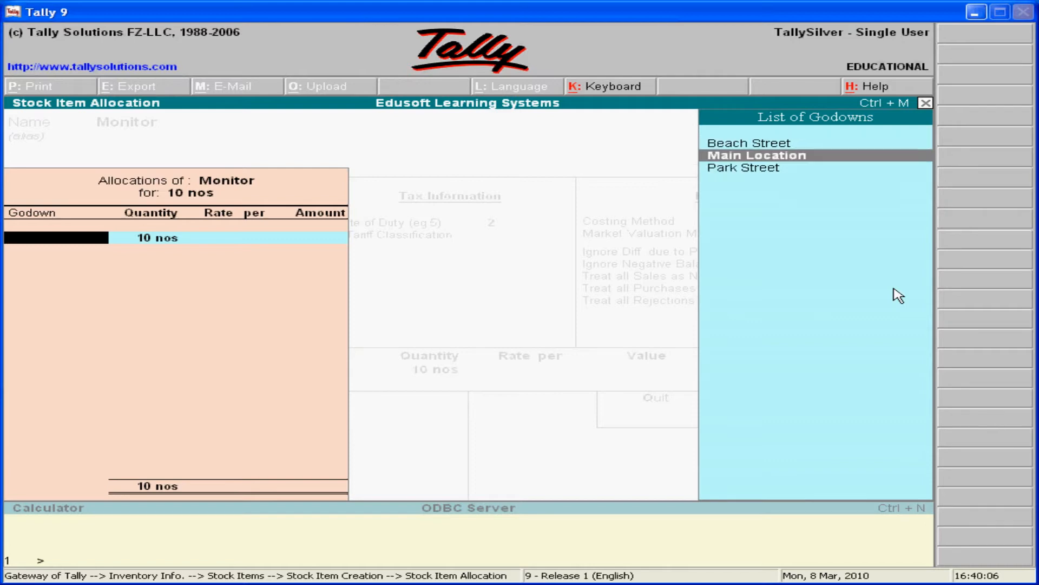
{"action": "key", "text": "Up"}
{"action": "key", "text": "Return"}
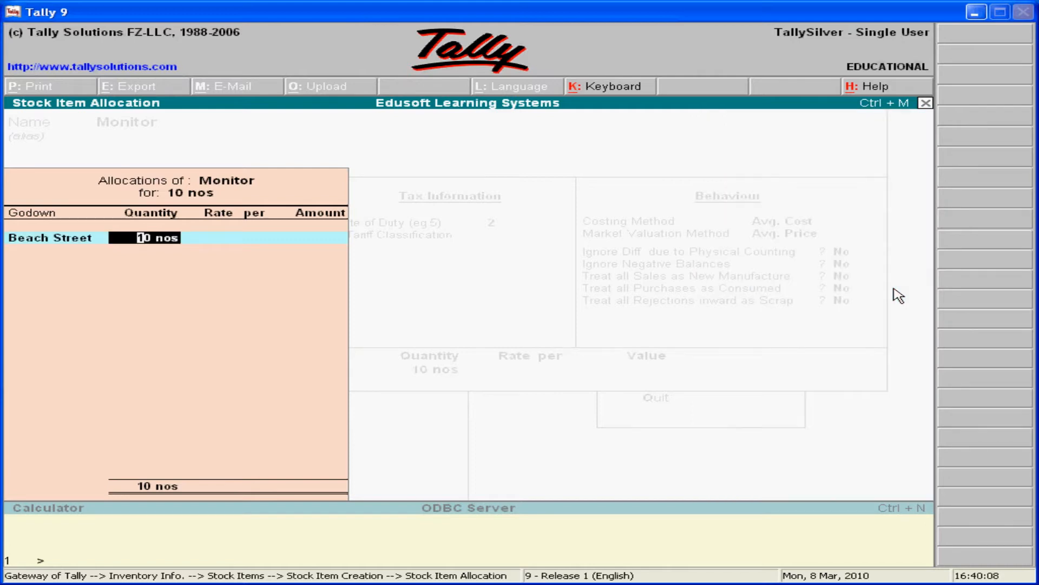
{"action": "key", "text": "Return"}
Set the Beach Street allocation's rate to 5000 per nos and accept the Monitor stock item.
{"action": "type", "text": "5000"}
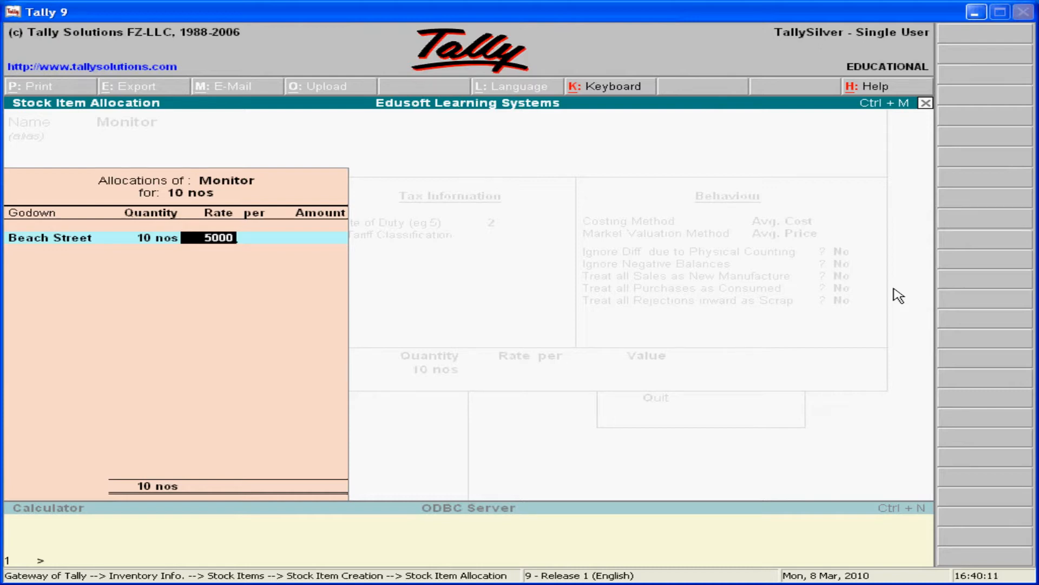
{"action": "key", "text": "Return"}
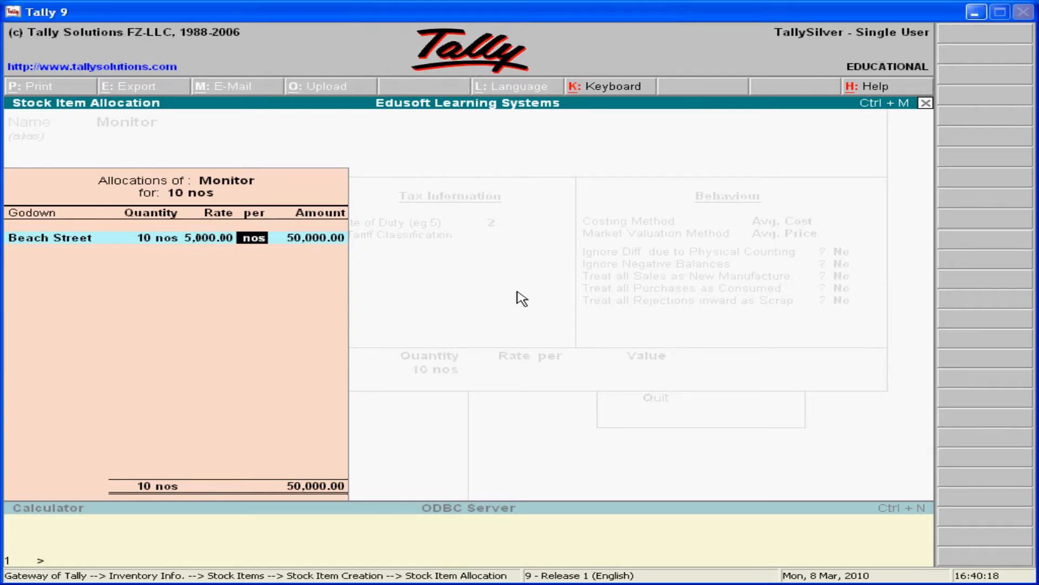
{"action": "key", "text": "Return"}
{"action": "key", "text": "Return"}
{"action": "key", "text": "Return"}
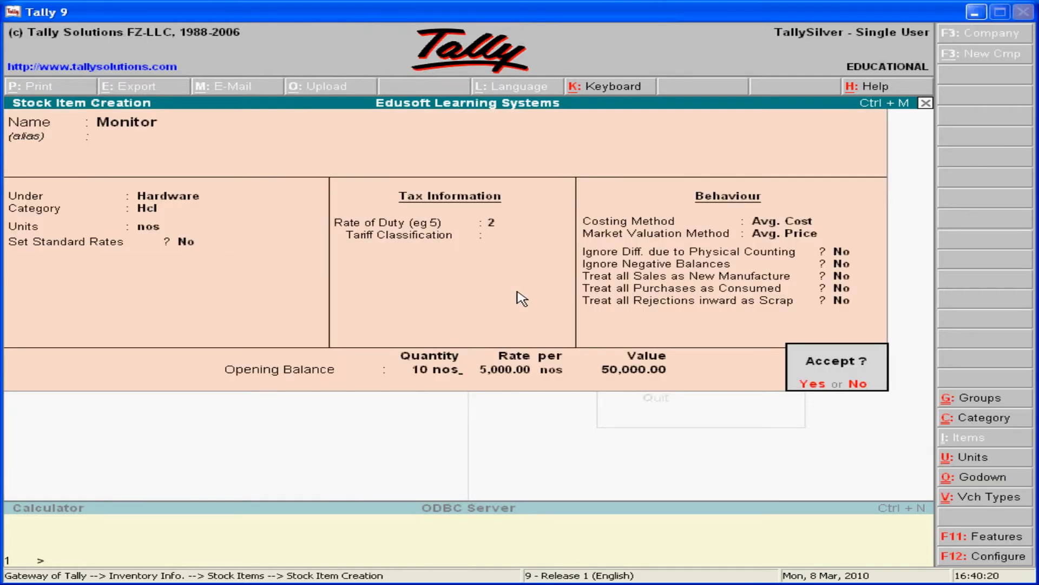
{"action": "key", "text": "Return"}
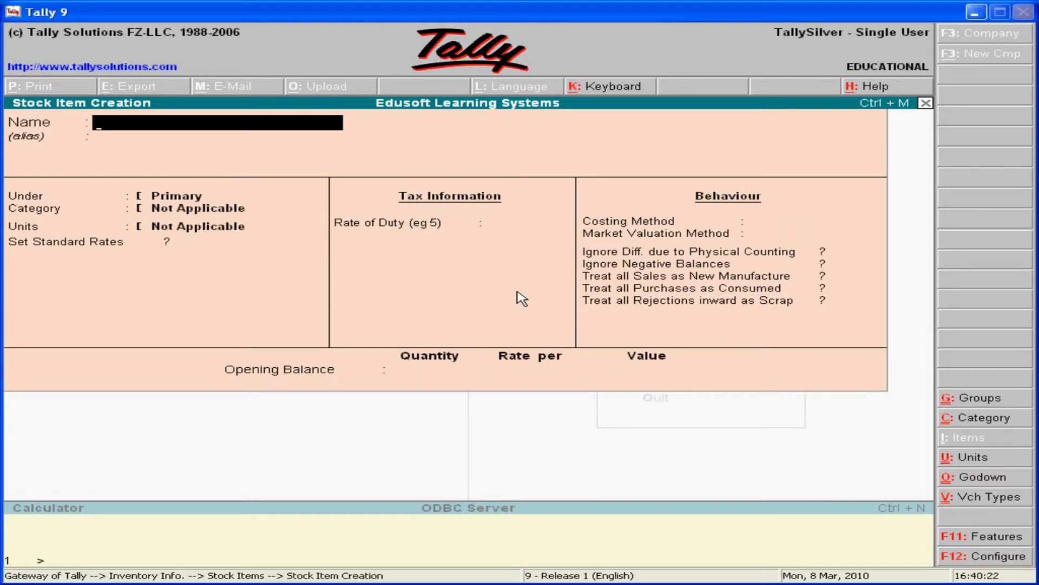
Leave single stock item creation and start creating multiple stock items under the Software group.
{"action": "key", "text": "Escape"}
{"action": "key", "text": "y"}
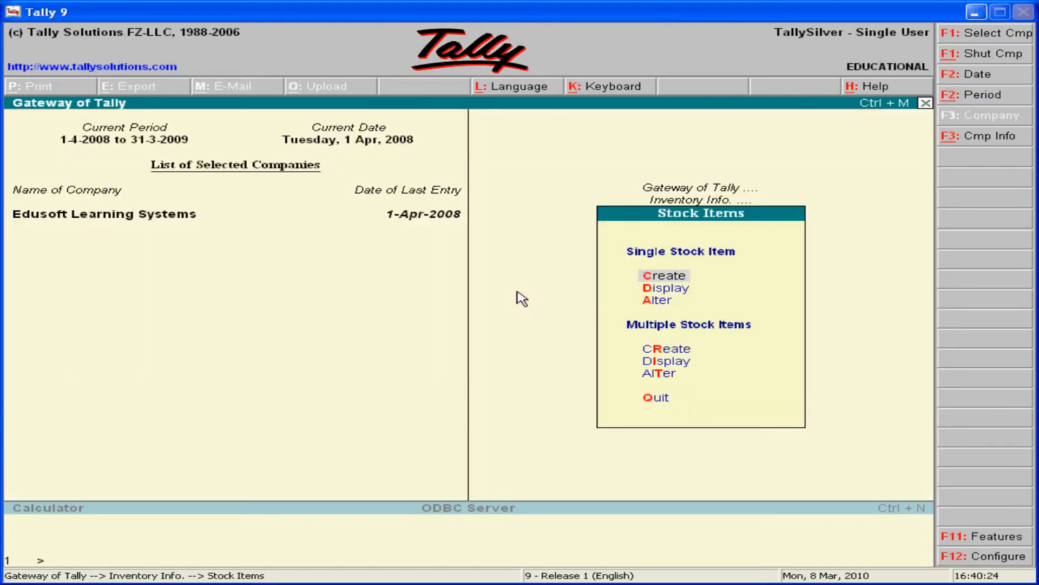
{"action": "key", "text": "Down"}
{"action": "key", "text": "Down"}
{"action": "key", "text": "Down"}
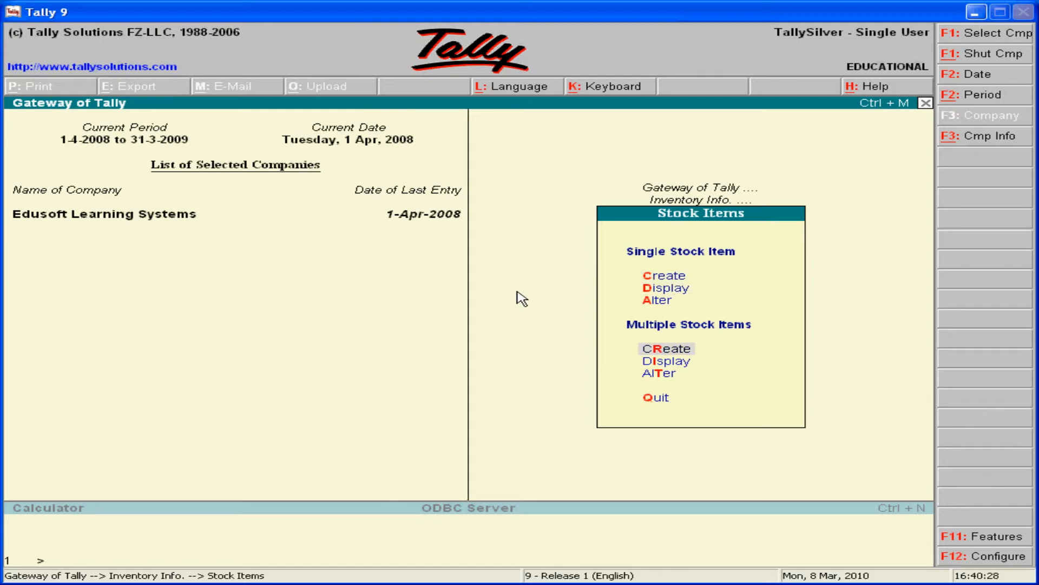
{"action": "key", "text": "Return"}
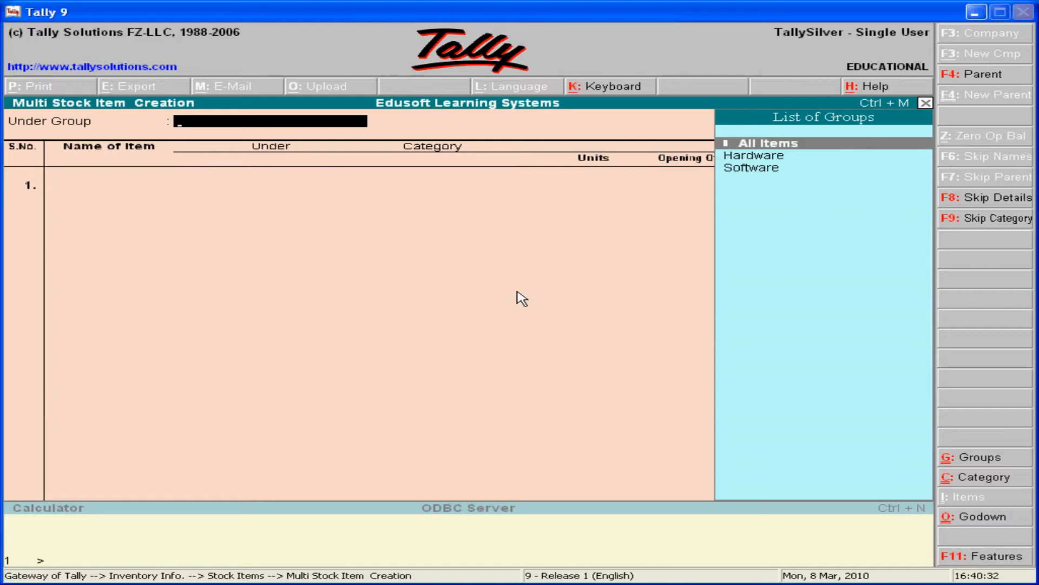
{"action": "key", "text": "Down"}
{"action": "key", "text": "Down"}
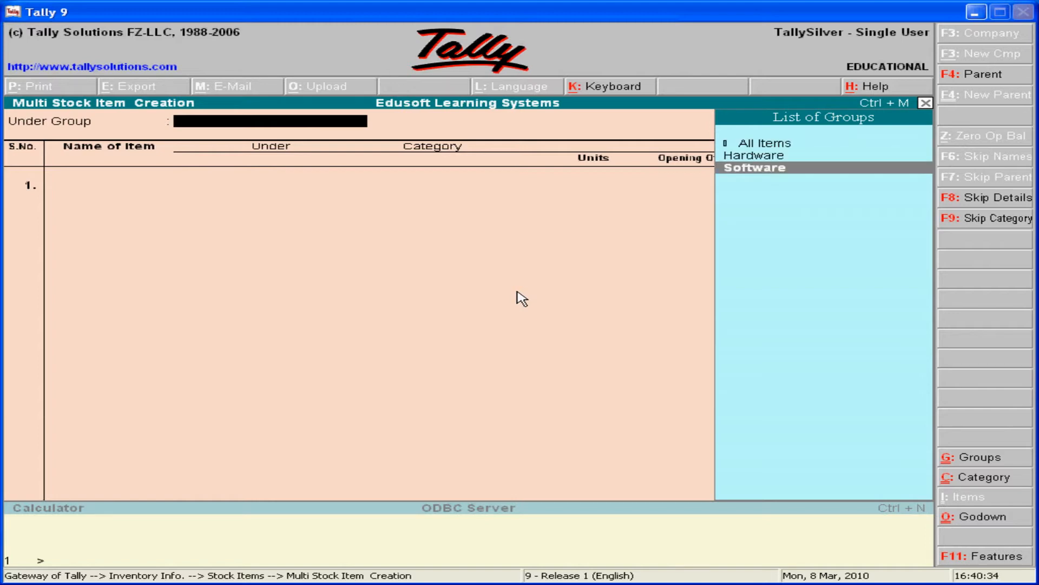
{"action": "key", "text": "Return"}
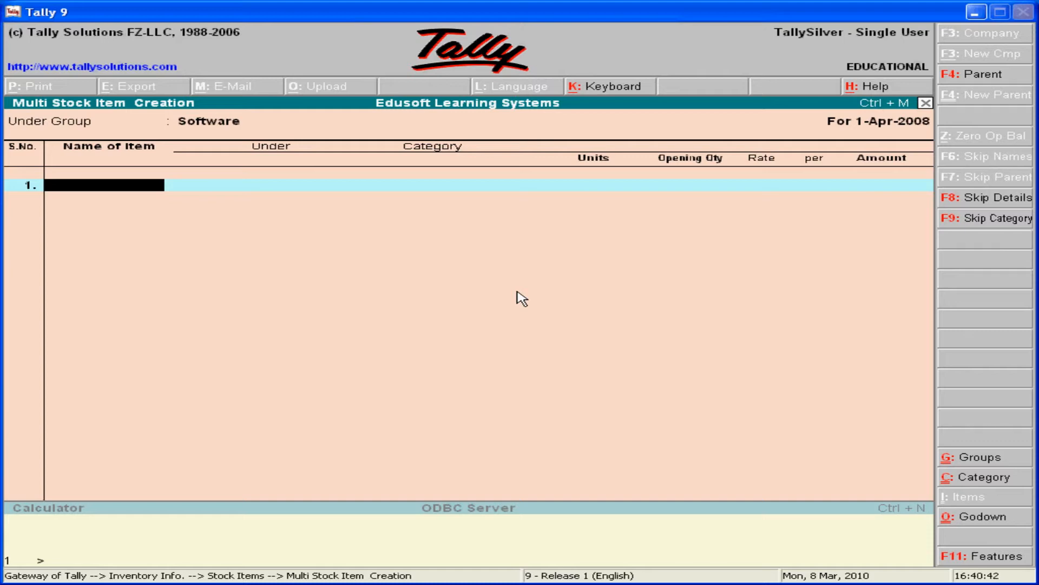
Name the first item Ms-Office and assign it to the Microsoft category.
{"action": "type", "text": "Ms-Office"}
{"action": "key", "text": "Return"}
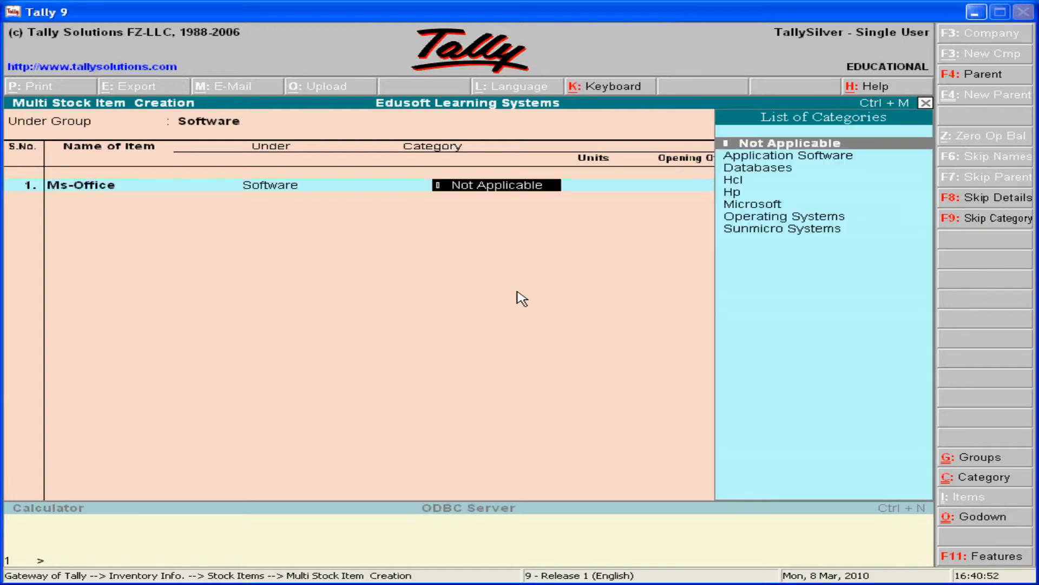
{"action": "key", "text": "Down"}
{"action": "key", "text": "Down"}
{"action": "key", "text": "Down"}
{"action": "key", "text": "Down"}
{"action": "key", "text": "Down"}
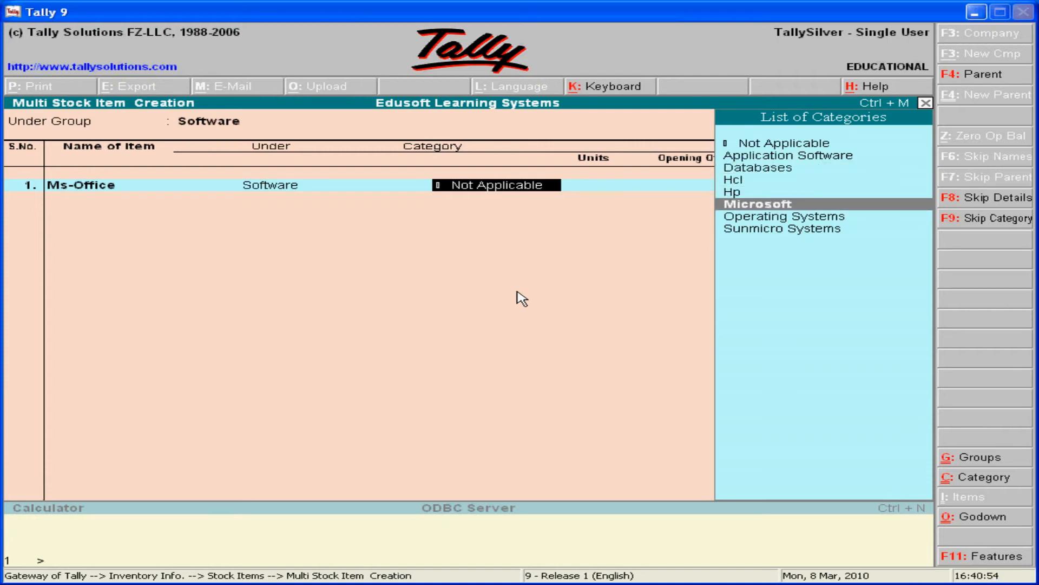
{"action": "key", "text": "Return"}
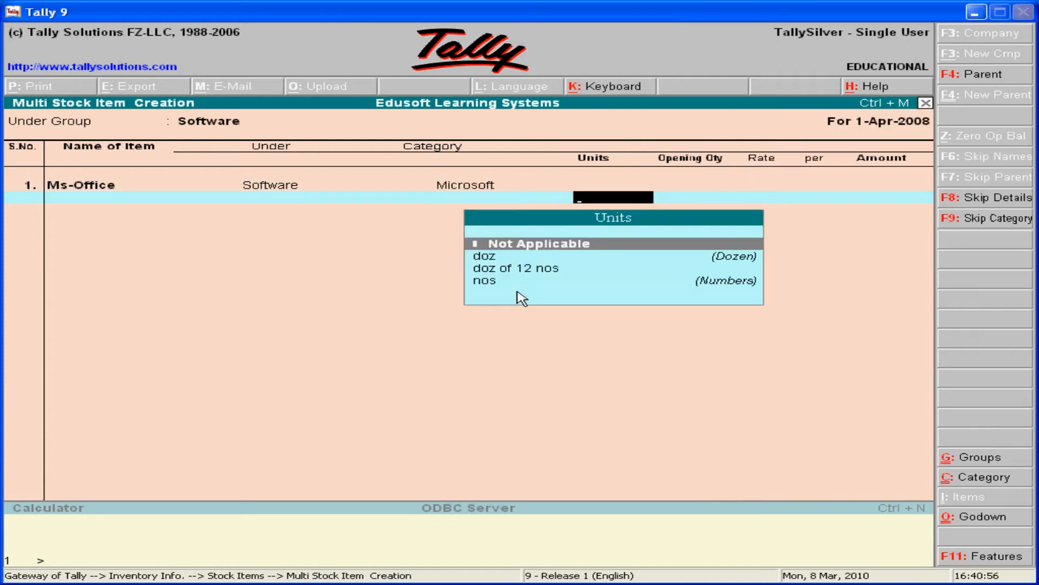
Set Ms-Office's units to nos and its opening quantity to 20.
{"action": "key", "text": "Down"}
{"action": "key", "text": "Down"}
{"action": "key", "text": "Down"}
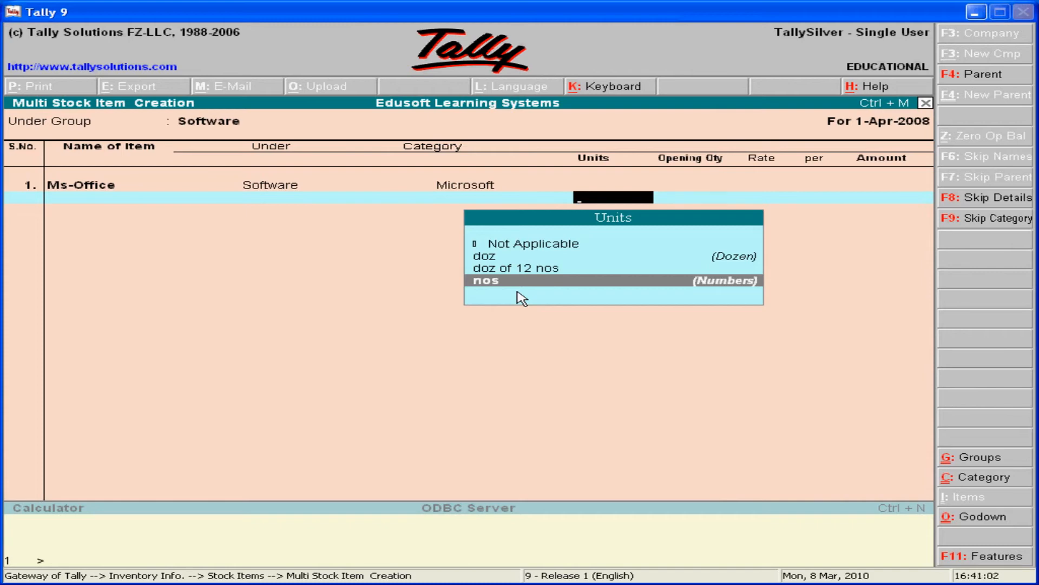
{"action": "key", "text": "Return"}
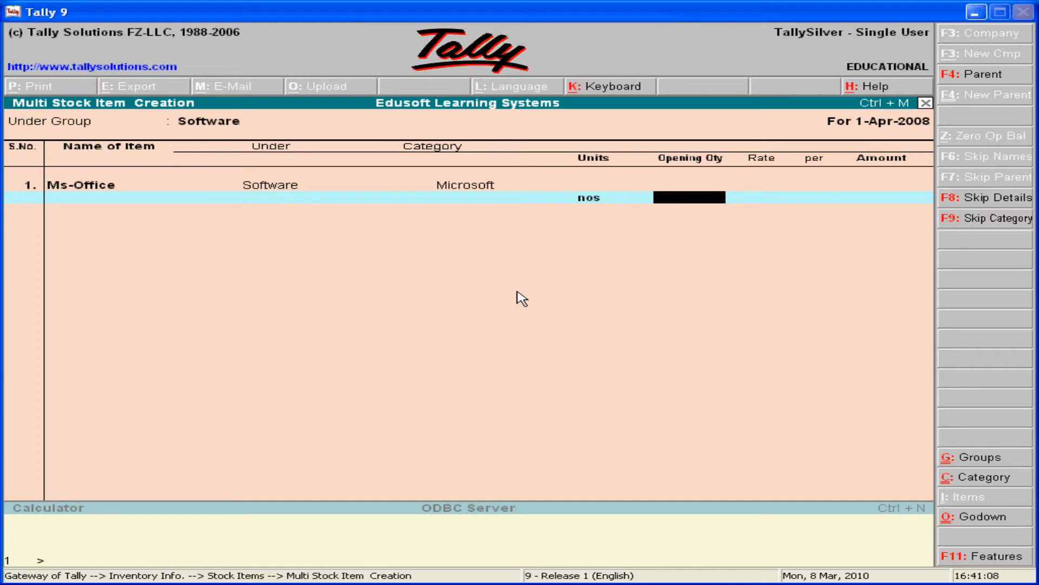
{"action": "type", "text": "20"}
{"action": "key", "text": "Return"}
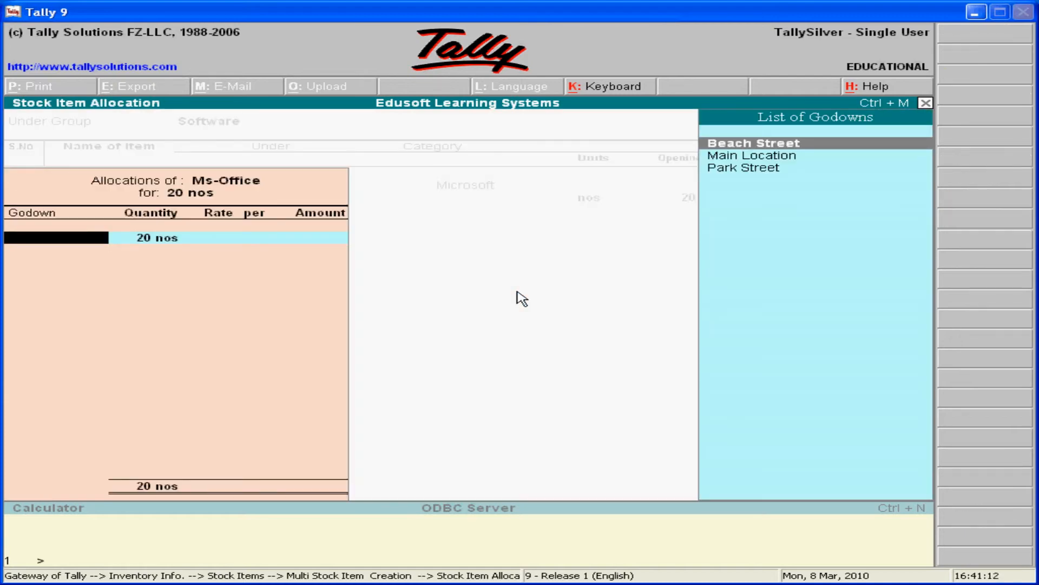
Allocate Ms-Office's opening 20 nos to the Park Street godown at a rate of 2000 per nos.
{"action": "key", "text": "Down"}
{"action": "key", "text": "Down"}
{"action": "key", "text": "Return"}
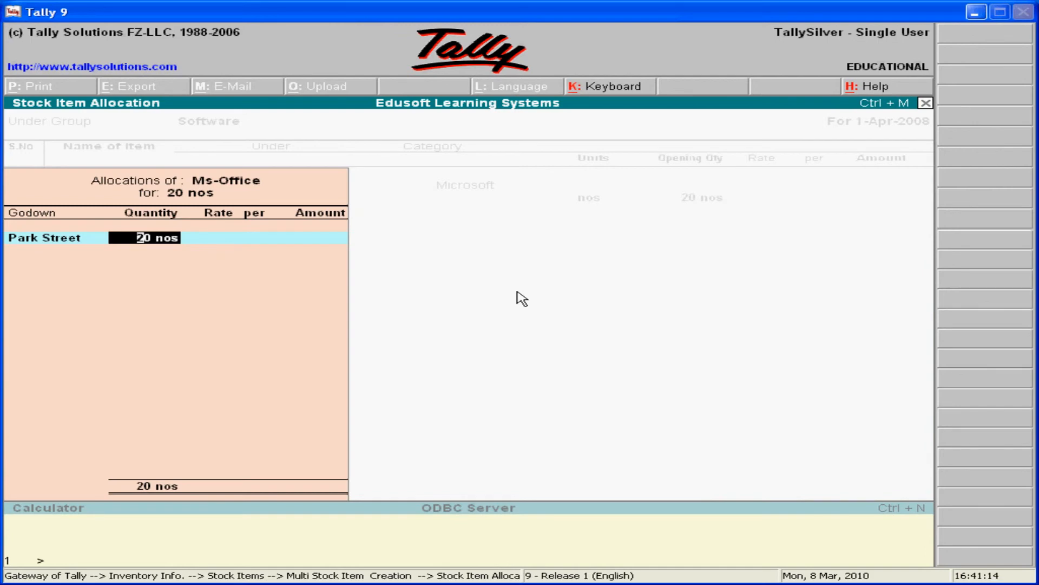
{"action": "key", "text": "Return"}
{"action": "type", "text": "2000"}
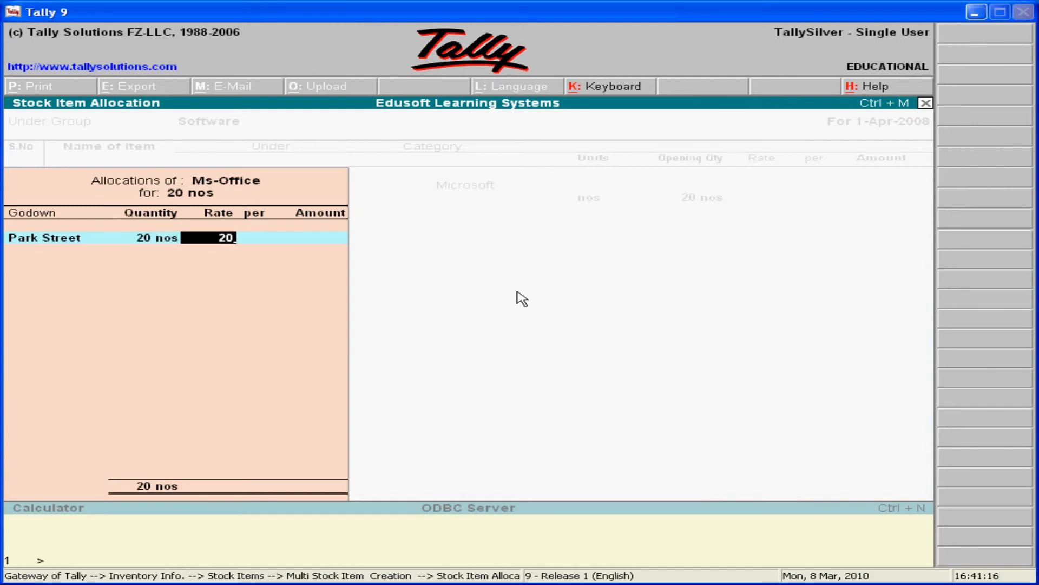
{"action": "key", "text": "Return"}
{"action": "key", "text": "Return"}
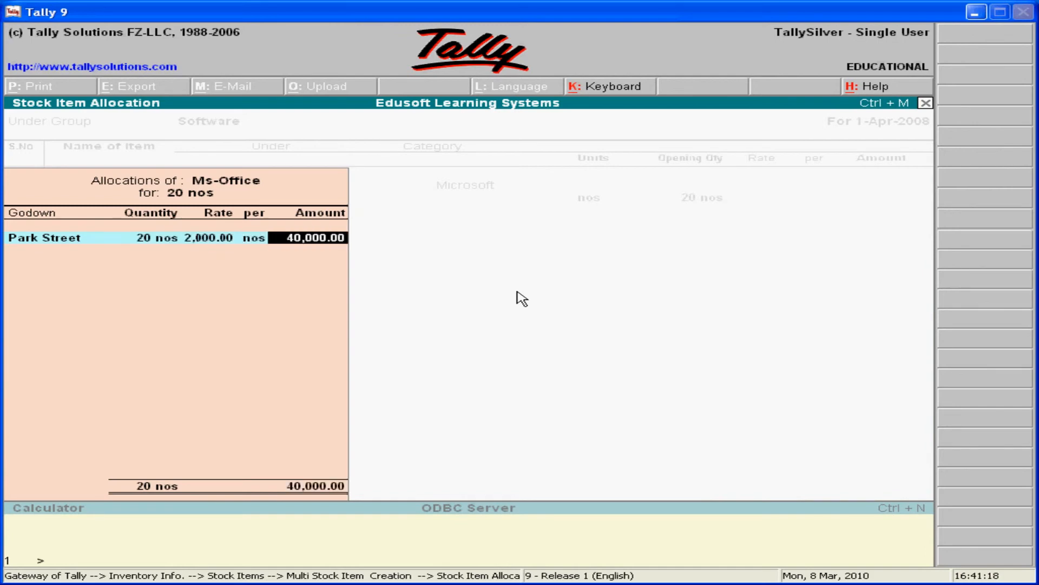
{"action": "key", "text": "Return"}
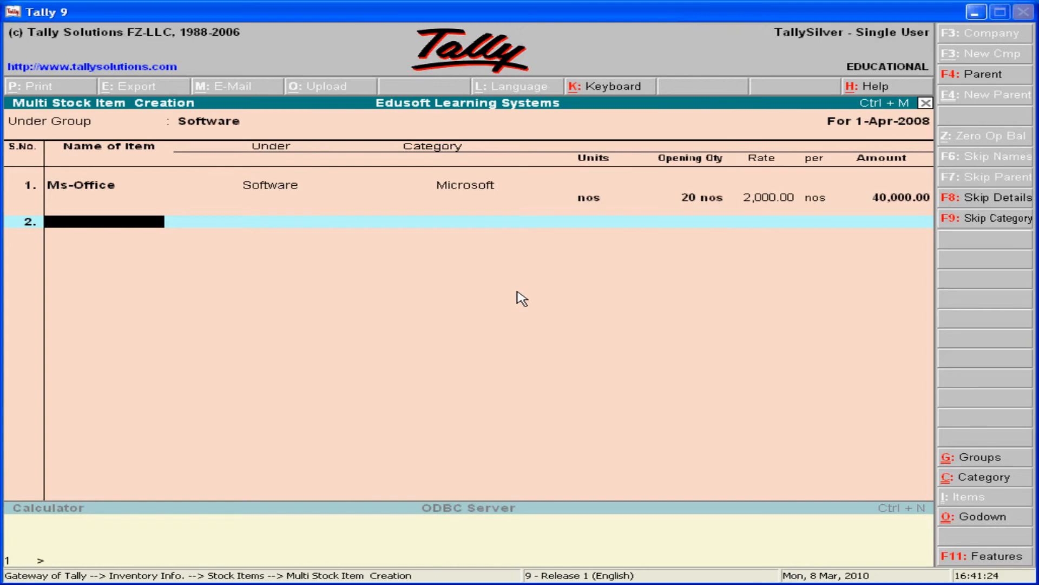
Name the second item Windows Xp and assign it to the Microsoft category.
{"action": "type", "text": "Windows Xp"}
{"action": "key", "text": "Return"}
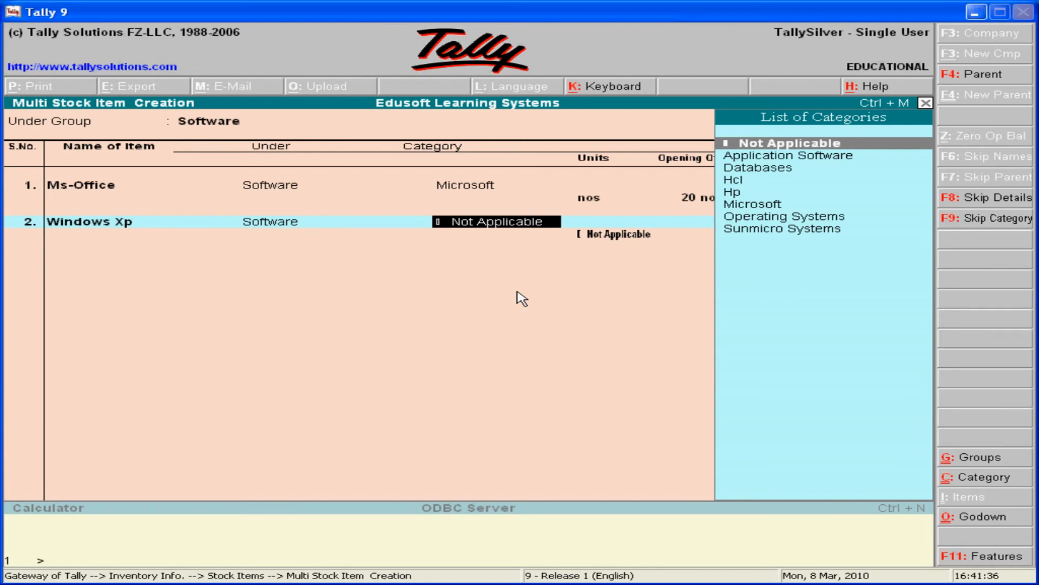
{"action": "key", "text": "Down"}
{"action": "key", "text": "Down"}
{"action": "key", "text": "Down"}
{"action": "key", "text": "Down"}
{"action": "key", "text": "Down"}
{"action": "key", "text": "Down"}
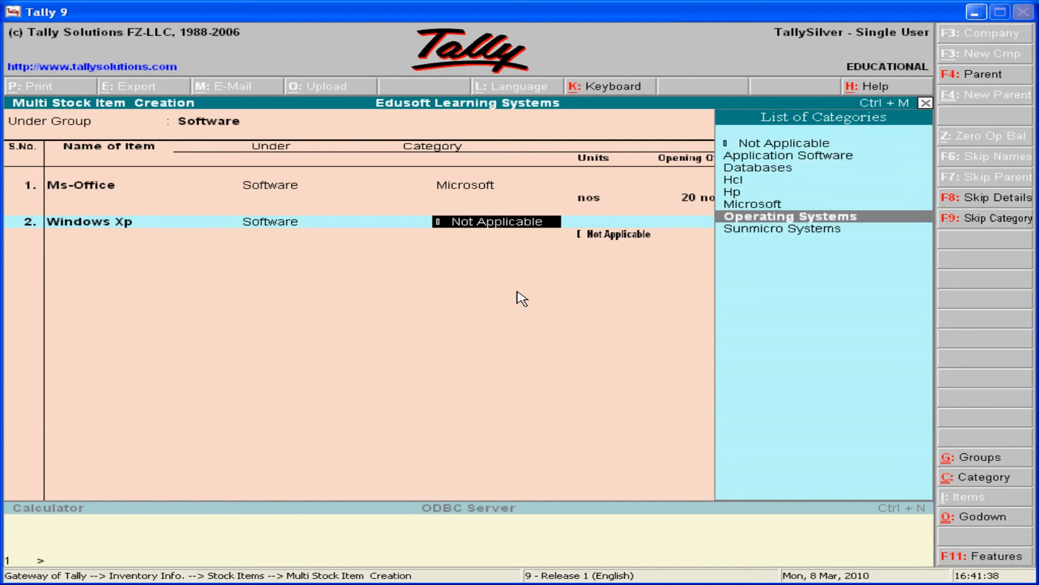
{"action": "key", "text": "Up"}
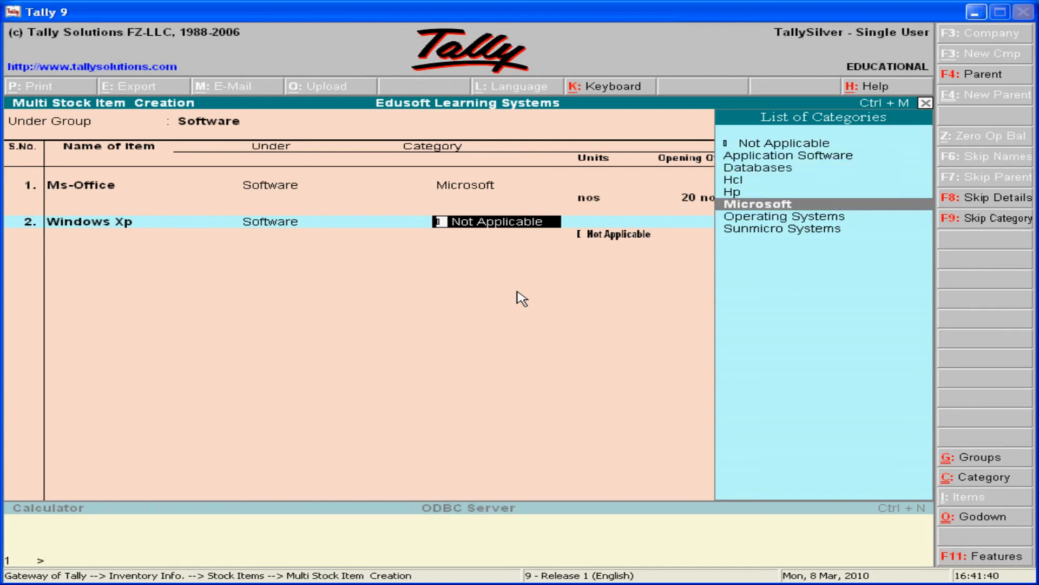
{"action": "key", "text": "Return"}
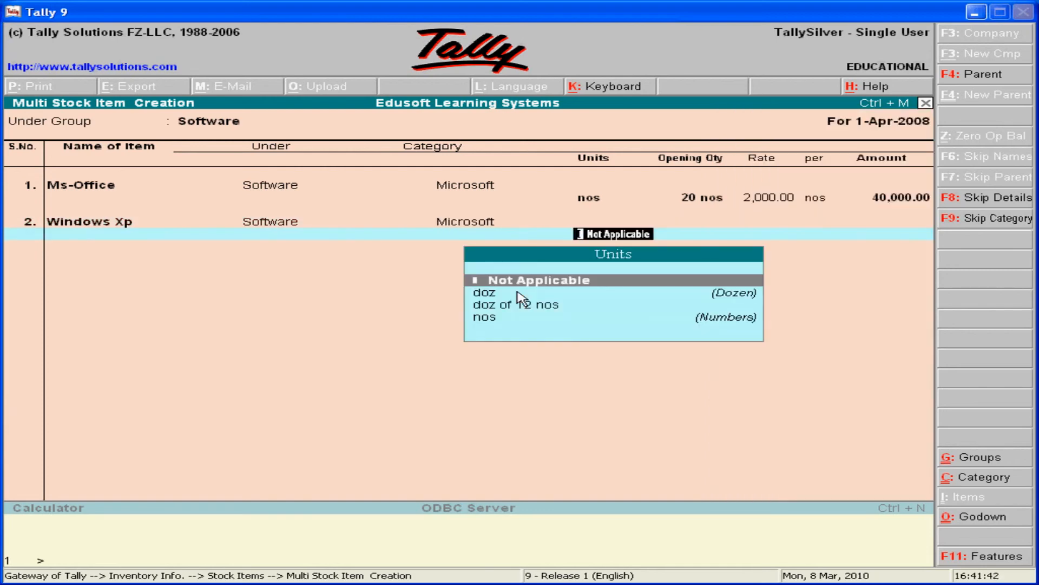
Set Windows Xp's units to nos and its opening quantity to 10.
{"action": "key", "text": "Down"}
{"action": "key", "text": "Down"}
{"action": "key", "text": "Down"}
{"action": "key", "text": "Return"}
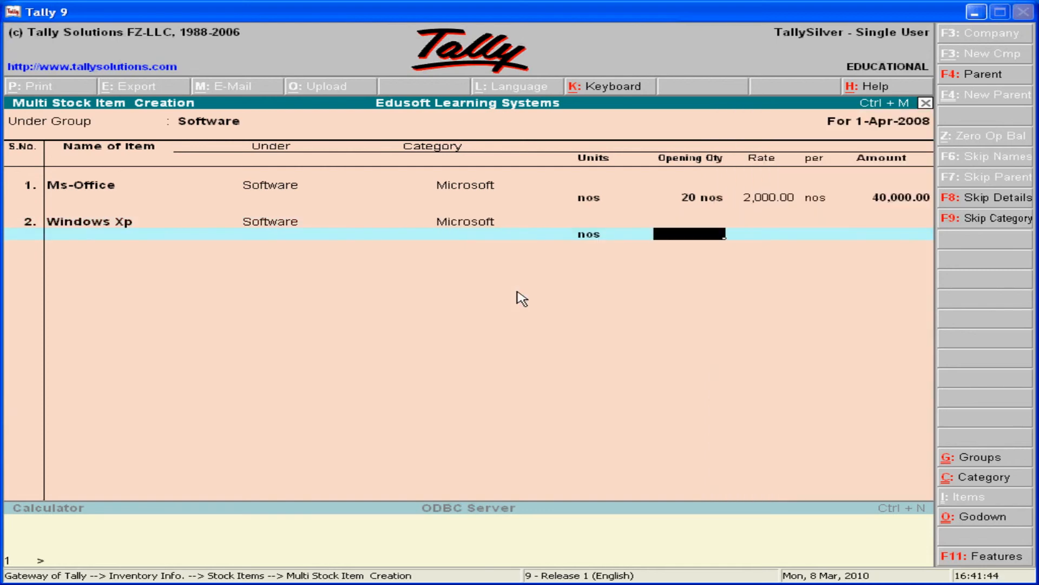
{"action": "type", "text": "10"}
{"action": "key", "text": "Return"}
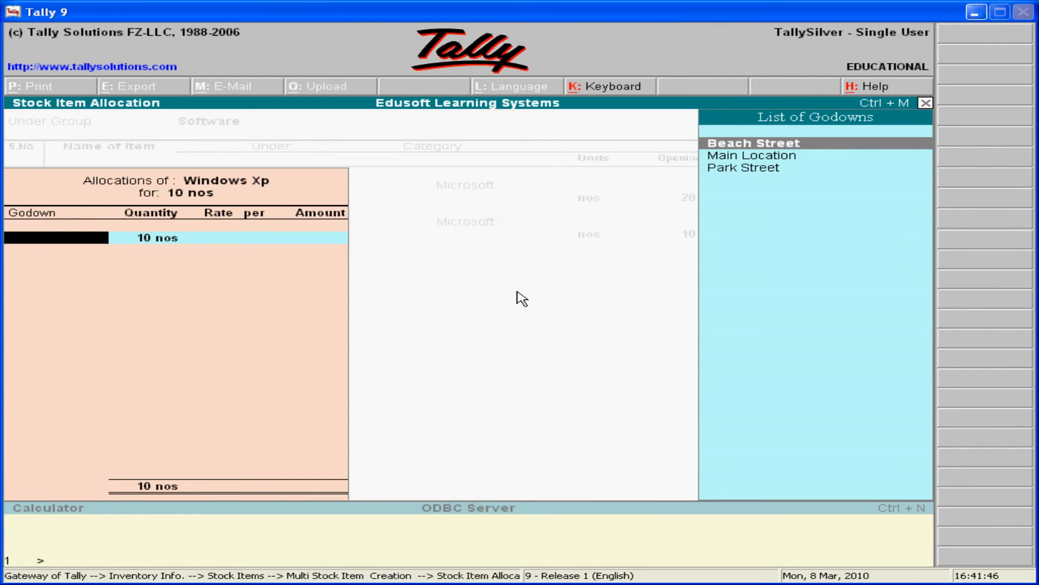
Allocate Windows Xp's 10 nos to Main Location at 6000 per nos and accept the multiple stock items.
{"action": "key", "text": "Down"}
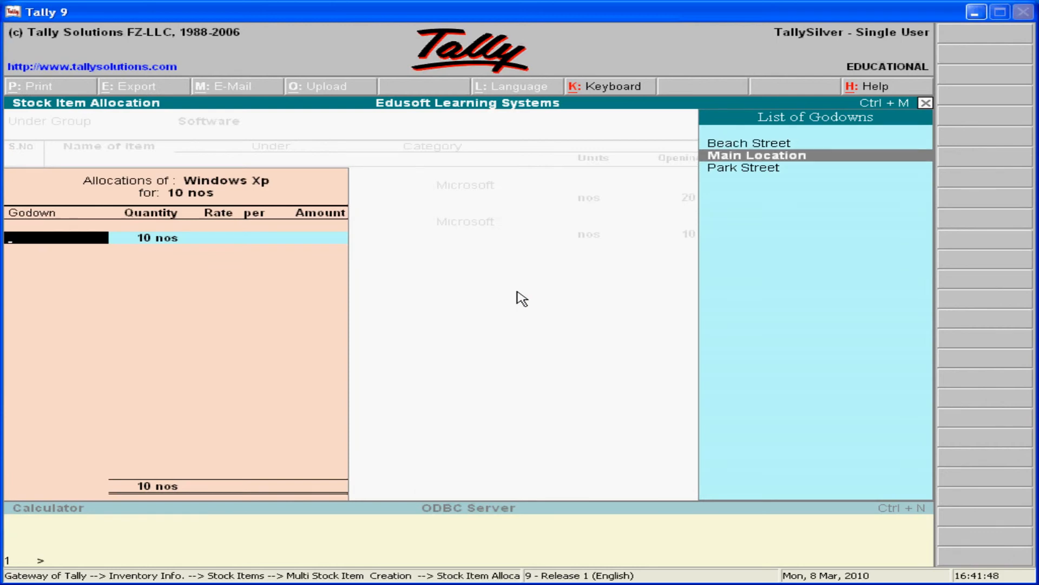
{"action": "key", "text": "Return"}
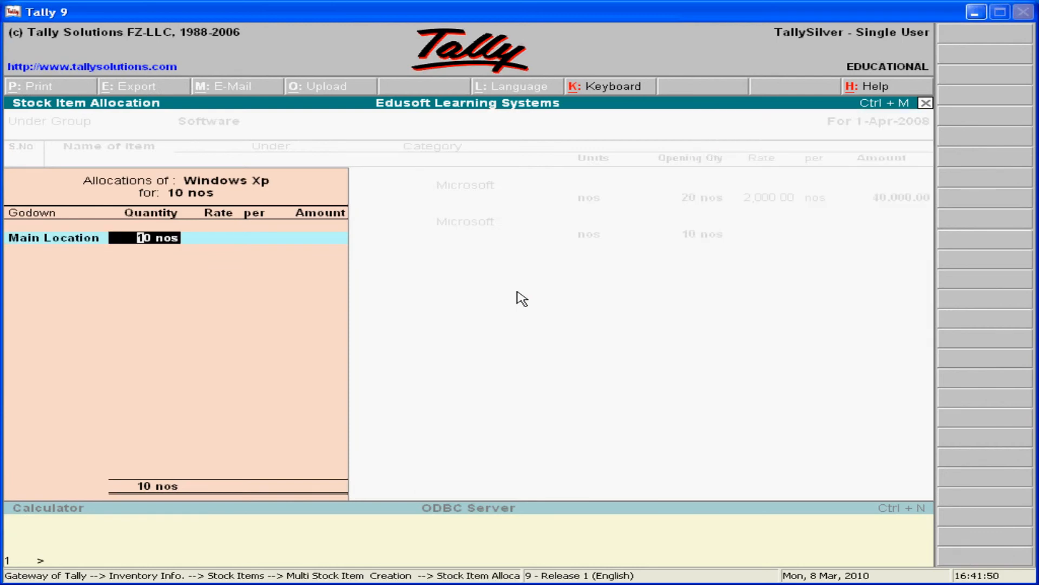
{"action": "key", "text": "Return"}
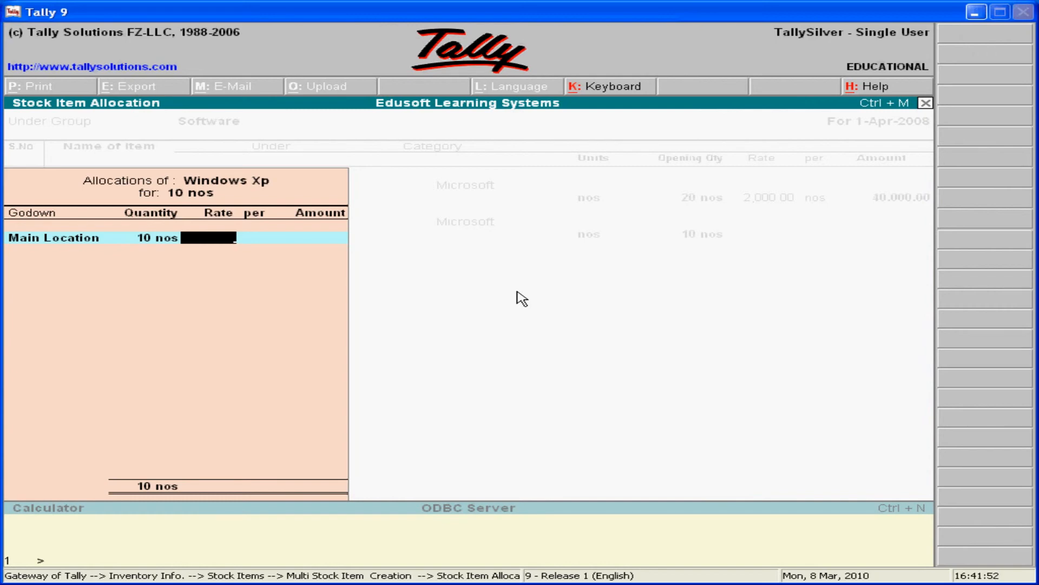
{"action": "type", "text": "6000"}
{"action": "key", "text": "Return"}
{"action": "key", "text": "Return"}
{"action": "key", "text": "Return"}
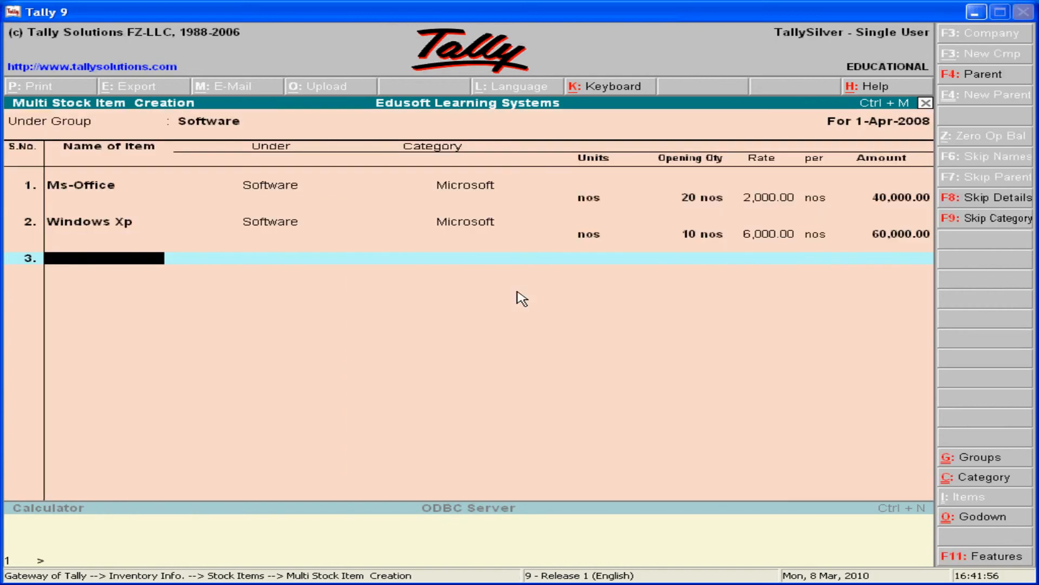
{"action": "key", "text": "Return"}
{"action": "key", "text": "y"}
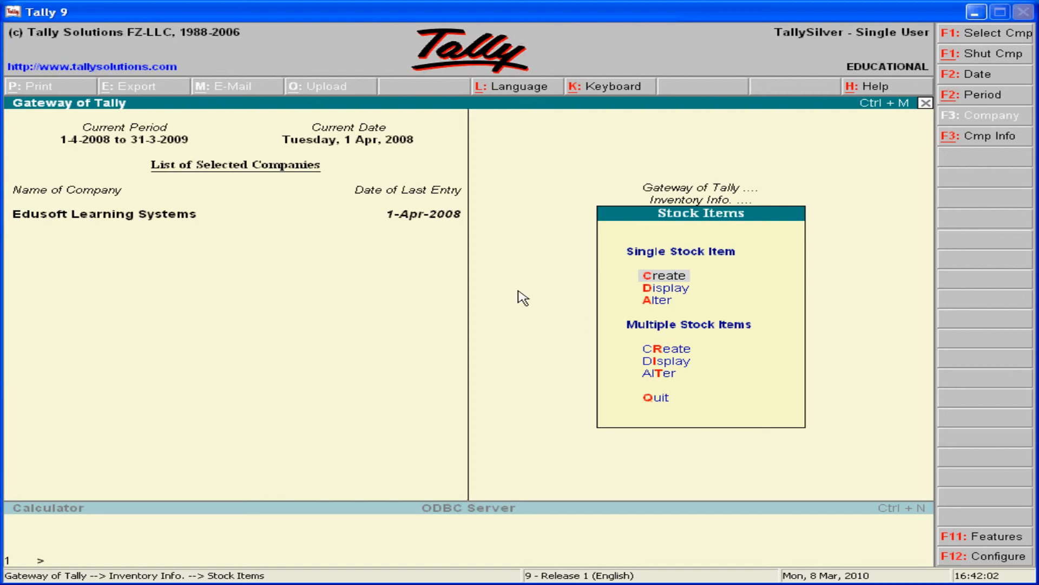
Display the Monitor stock item's details and return to the stock item options.
{"action": "left_click", "coordinate": [654, 292]}
{"action": "left_click", "coordinate": [655, 293]}
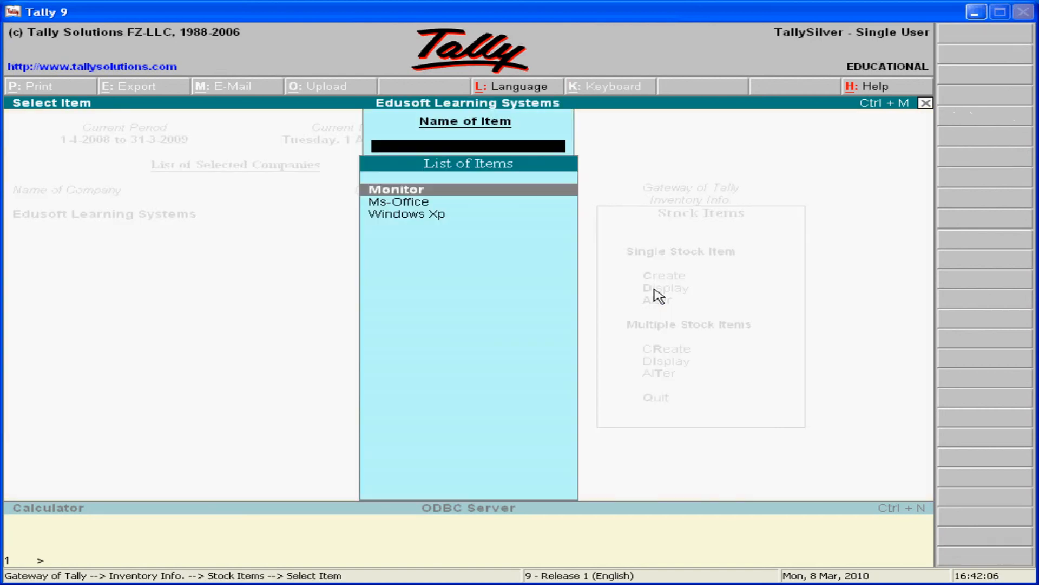
{"action": "key", "text": "Return"}
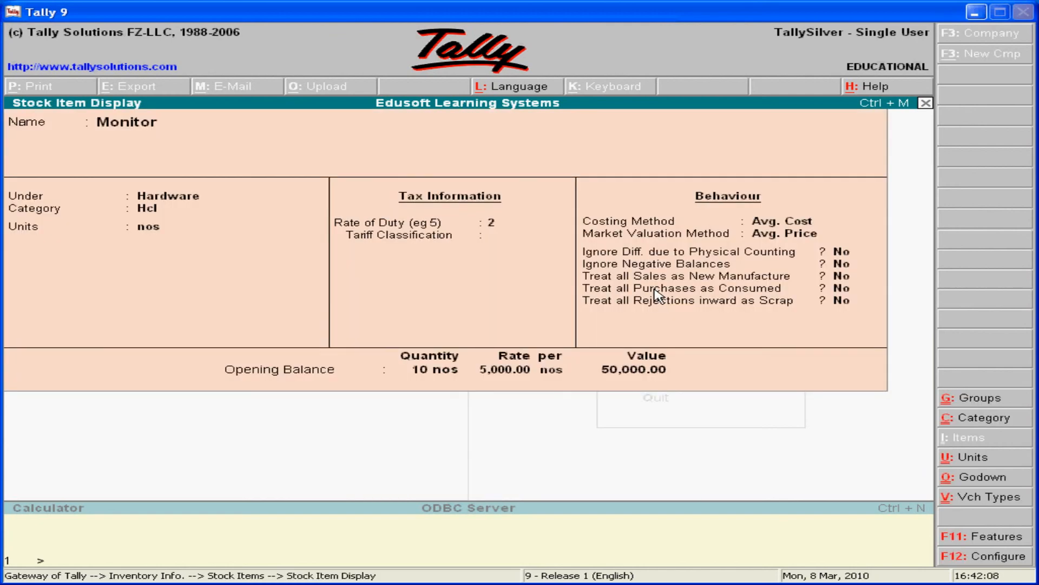
{"action": "key", "text": "Escape"}
{"action": "key", "text": "Escape"}
{"action": "key", "text": "Escape"}
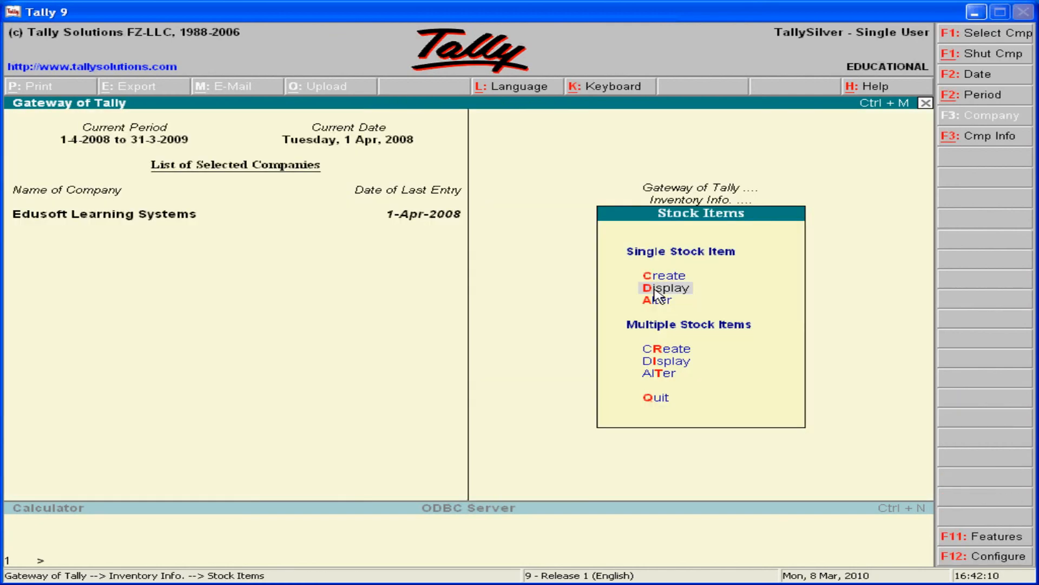
{"action": "key", "text": "Up"}
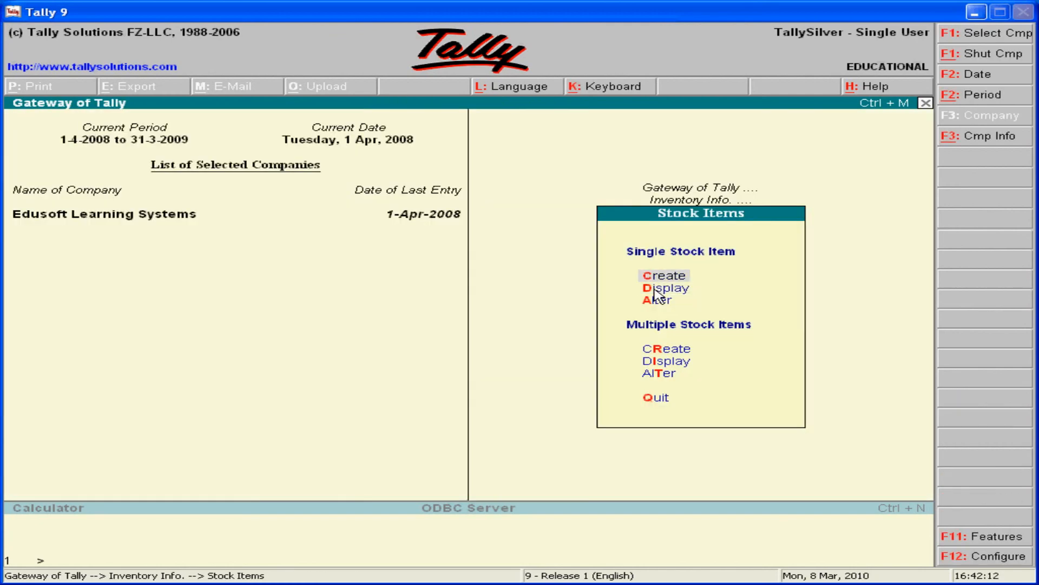
Leave the inventory masters and open the Stock Summary report.
{"action": "key", "text": "Escape"}
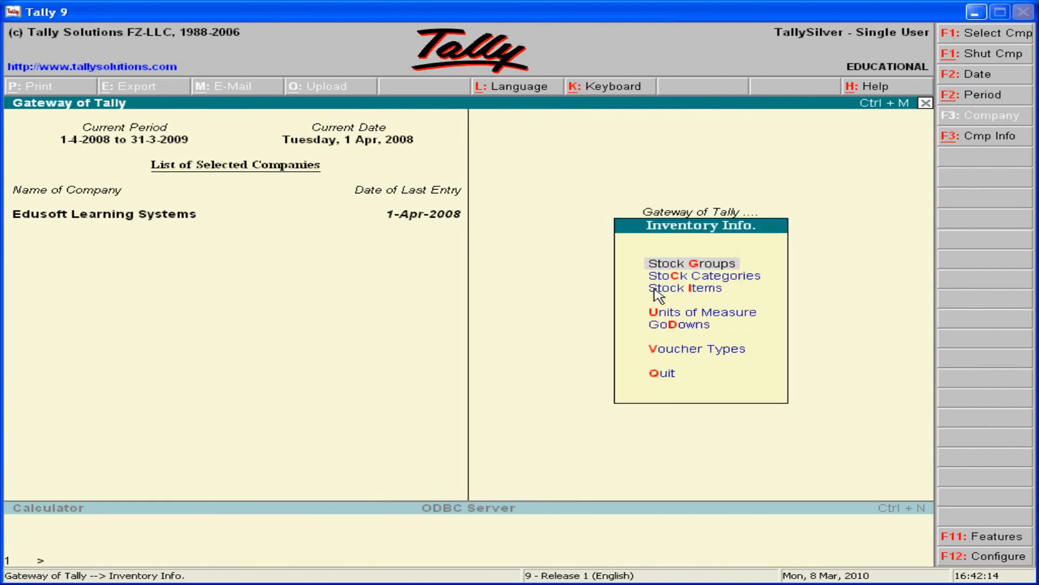
{"action": "key", "text": "Escape"}
{"action": "key", "text": "Down"}
{"action": "key", "text": "Down"}
{"action": "key", "text": "Down"}
{"action": "key", "text": "Down"}
{"action": "key", "text": "Down"}
{"action": "key", "text": "Down"}
{"action": "key", "text": "Down"}
{"action": "key", "text": "Down"}
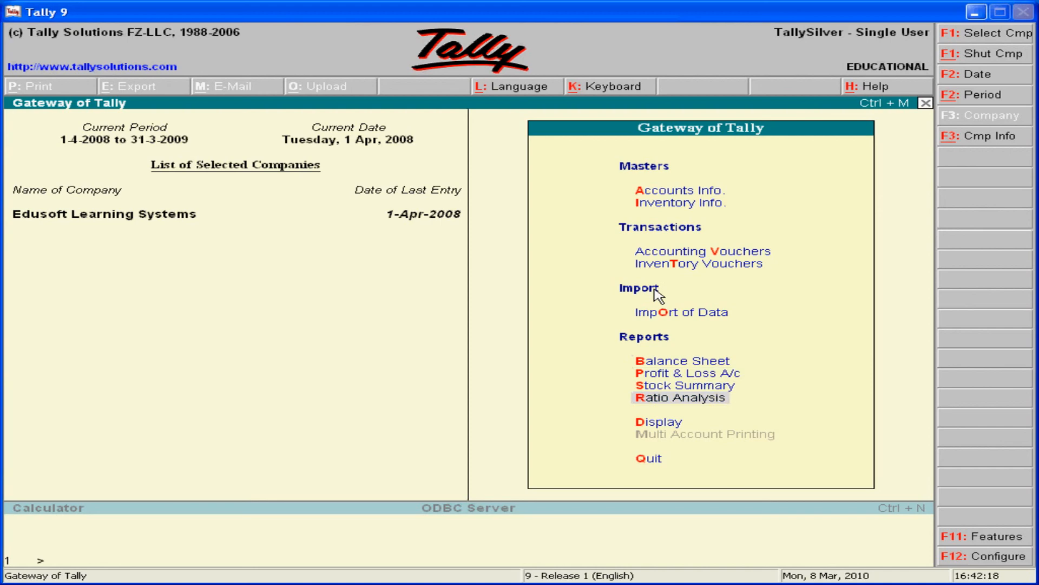
{"action": "key", "text": "Up"}
{"action": "key", "text": "Return"}
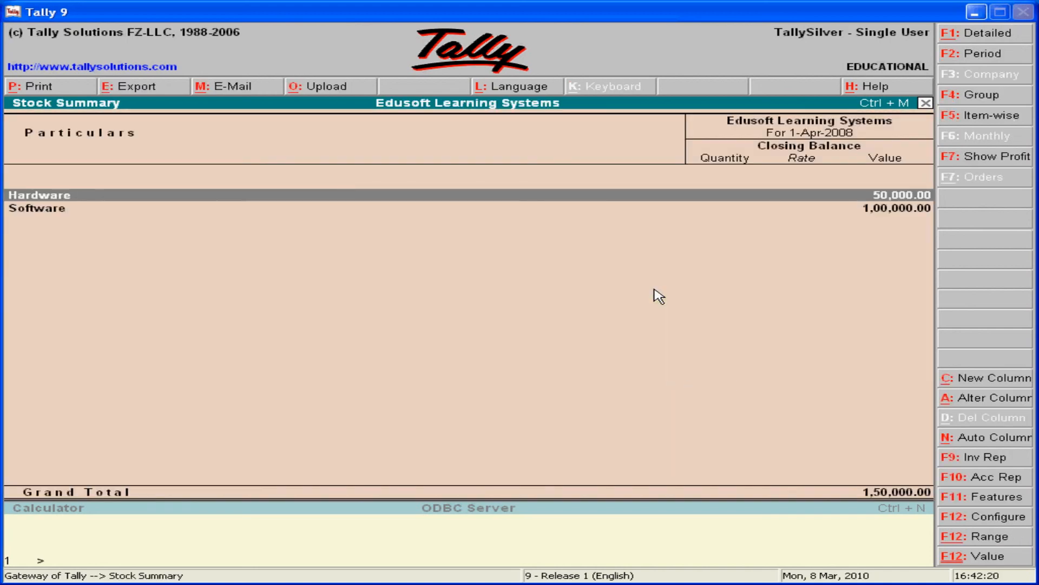
Examine the Hardware group's stock in the Stock Summary, including the Monitor entry, and return to the group list.
{"action": "key", "text": "Return"}
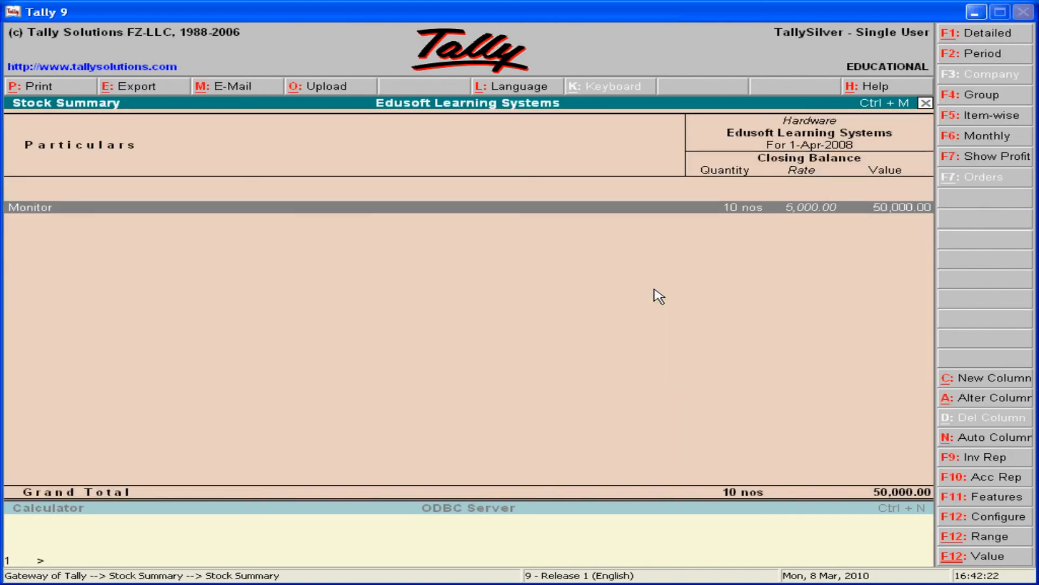
{"action": "key", "text": "Return"}
{"action": "key", "text": "Escape"}
{"action": "key", "text": "Escape"}
Examine the Software group's stock, including the Ms-Office entry, and close the Stock Summary.
{"action": "key", "text": "Down"}
{"action": "key", "text": "Return"}
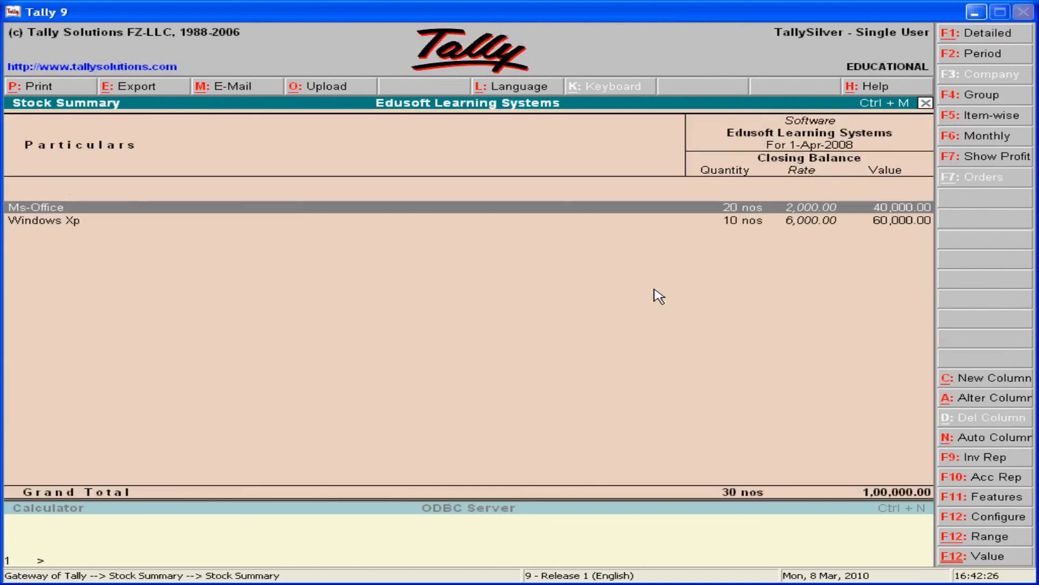
{"action": "key", "text": "Return"}
{"action": "key", "text": "Escape"}
{"action": "key", "text": "Escape"}
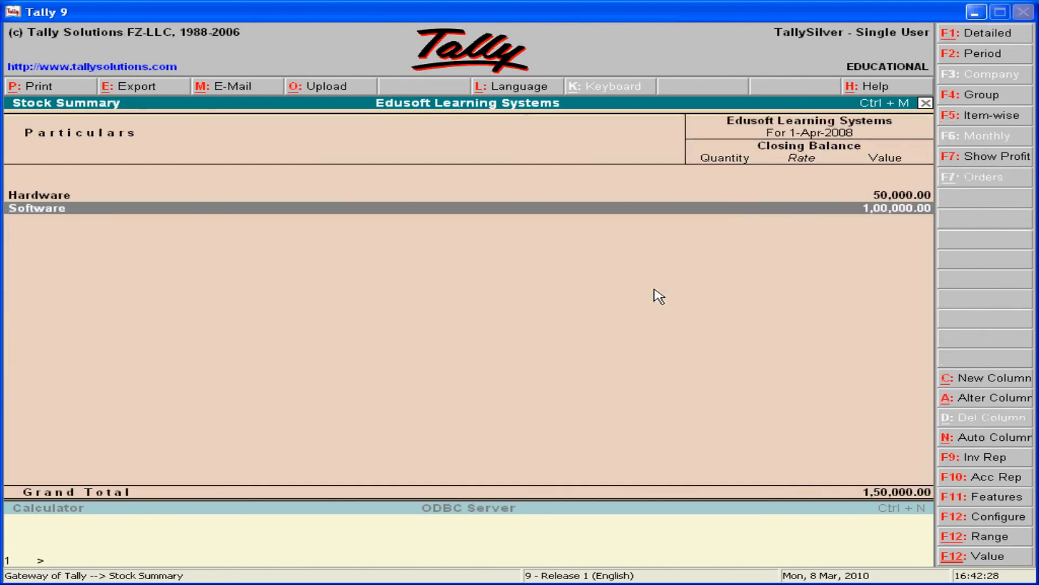
{"action": "key", "text": "Escape"}
{"action": "key", "text": "Down"}
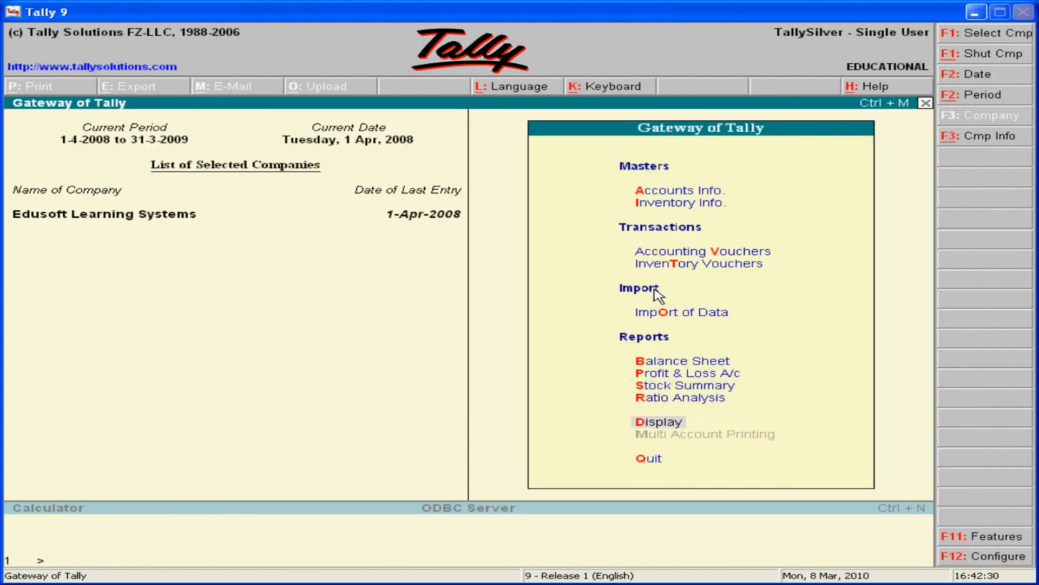
{"action": "key", "text": "Down"}
{"action": "key", "text": "Return"}
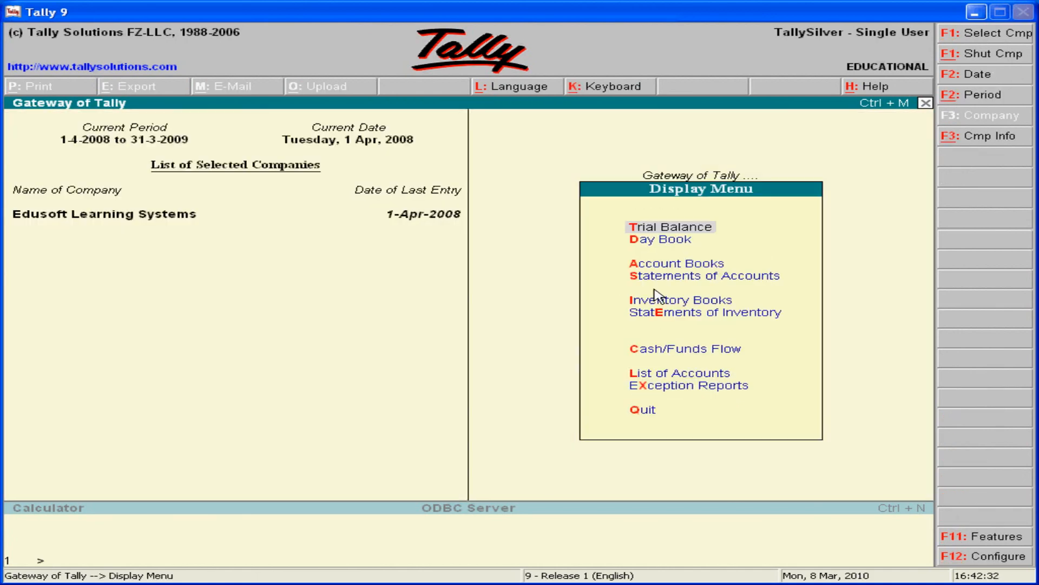
{"action": "key", "text": "Down"}
{"action": "key", "text": "Down"}
{"action": "key", "text": "Up"}
{"action": "key", "text": "Up"}
{"action": "key", "text": "Down"}
{"action": "key", "text": "Down"}
{"action": "key", "text": "Down"}
{"action": "key", "text": "Down"}
{"action": "key", "text": "Down"}
{"action": "key", "text": "Down"}
{"action": "key", "text": "Up"}
{"action": "key", "text": "Up"}
{"action": "key", "text": "Up"}
{"action": "key", "text": "Up"}
{"action": "key", "text": "Up"}
{"action": "key", "text": "Up"}
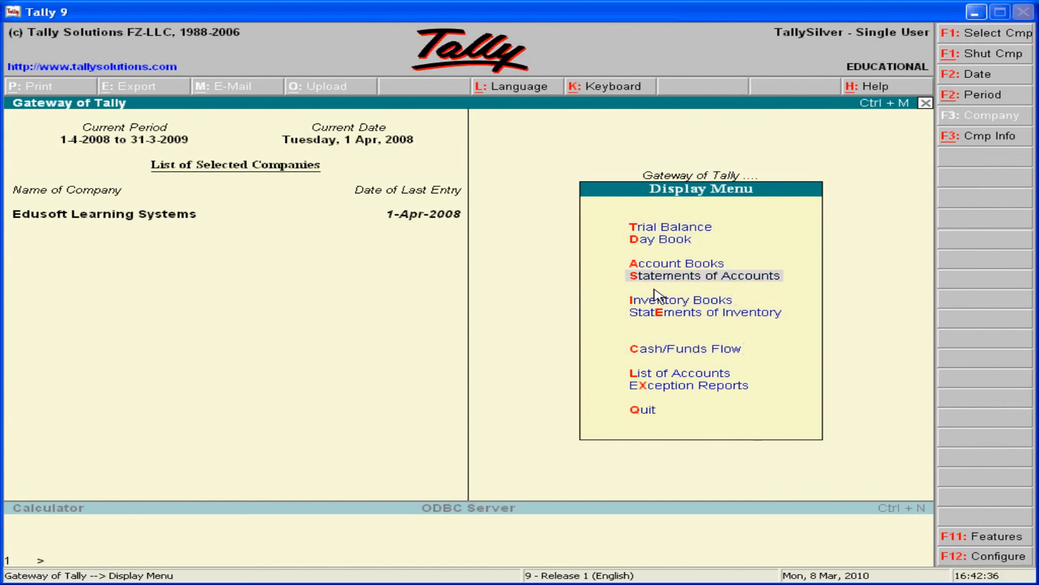
{"action": "key", "text": "Down"}
{"action": "key", "text": "Down"}
{"action": "key", "text": "Escape"}
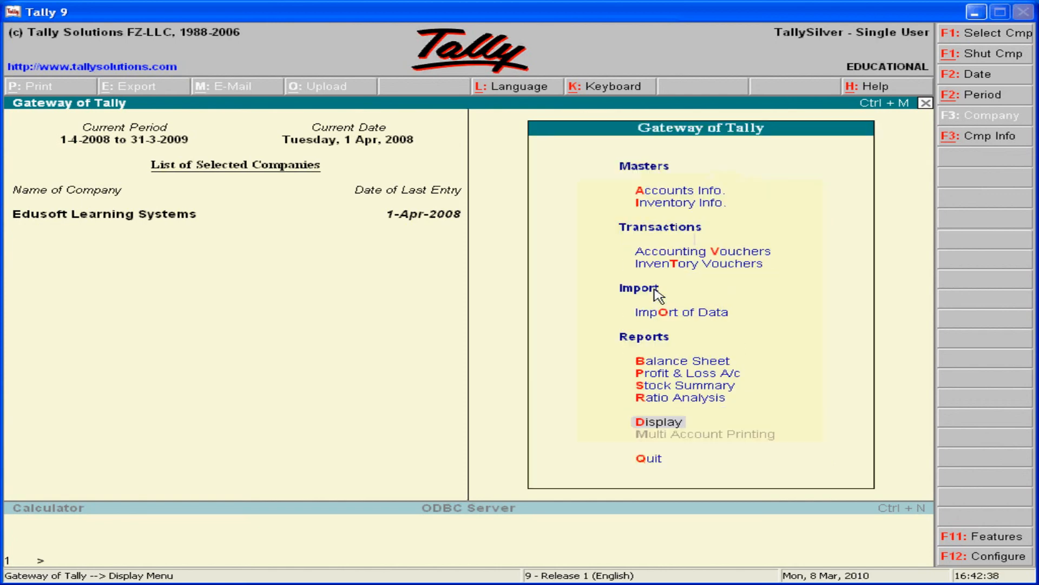